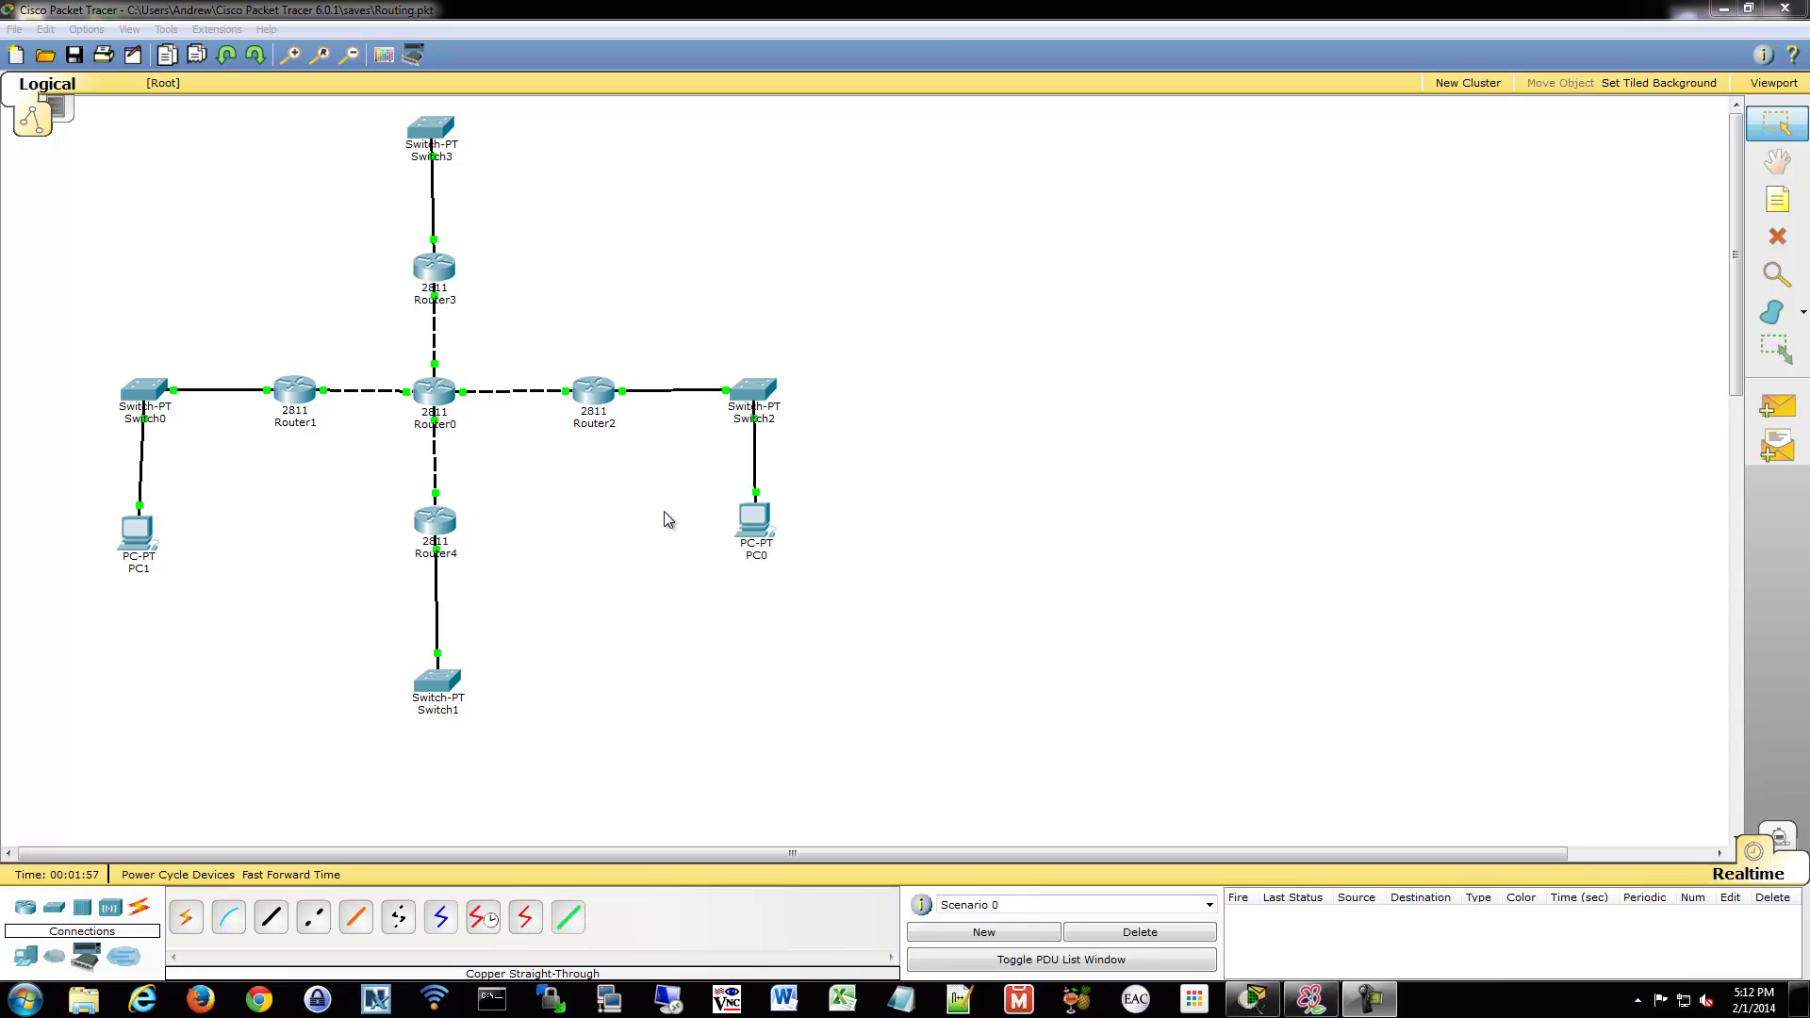
Step: Open Router2's CLI and move its window clear of the topology
left_click_drag(844, 597, 722, 468)
left_click(594, 391)
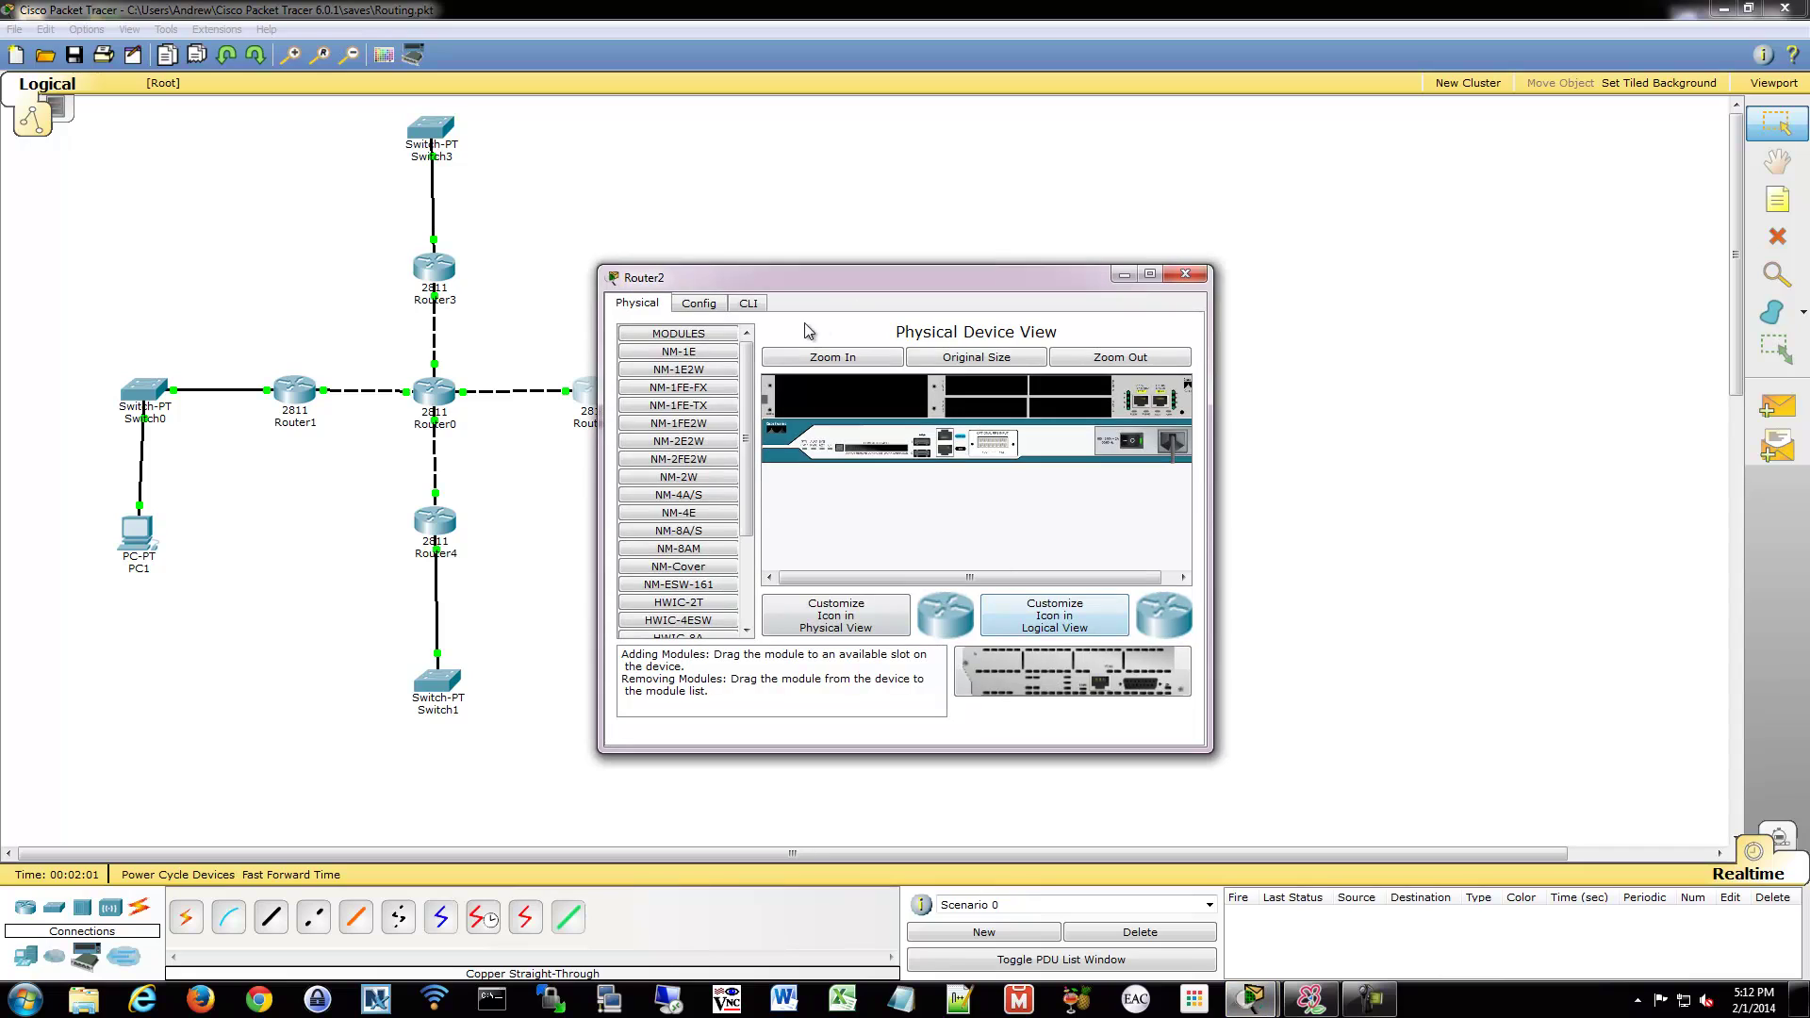
left_click(749, 302)
left_click_drag(782, 281, 1047, 268)
Step: Enter en and conf t, create DHCP pool IT, and list its commands with ?
key("Return")
key("Return")
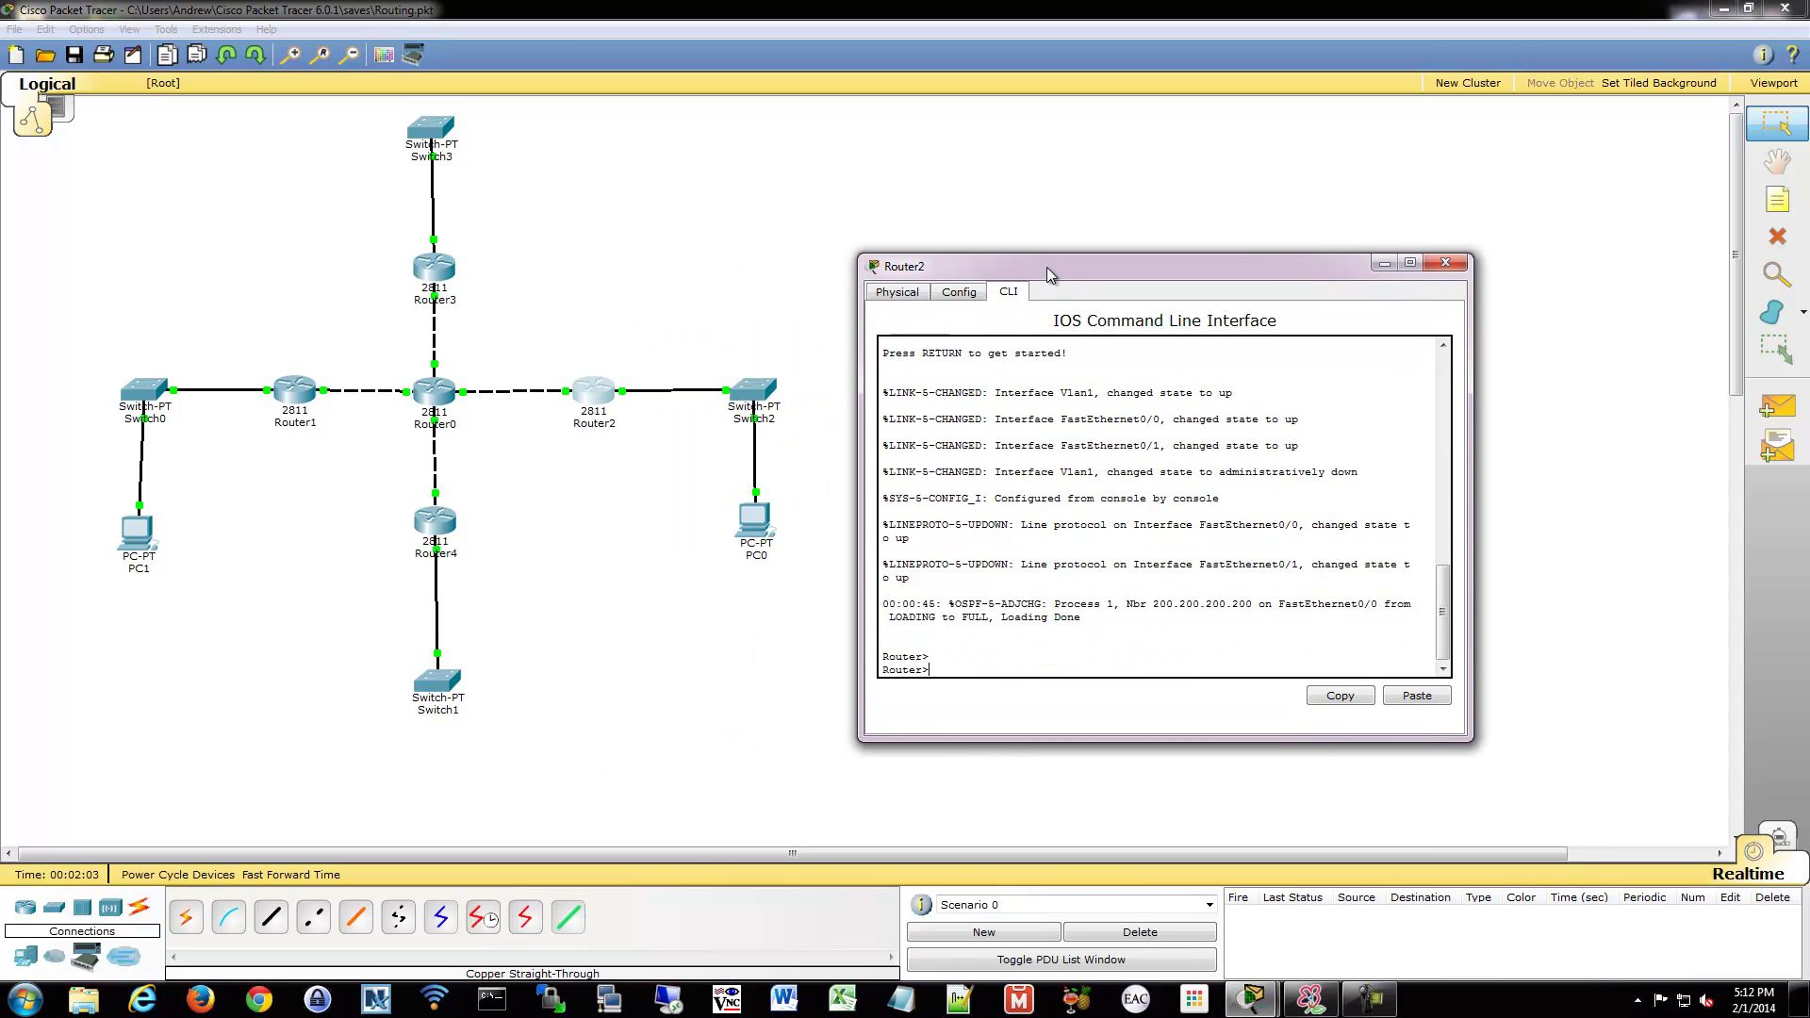
type("en")
key("Return")
type("conf")
type(" t")
key("Return")
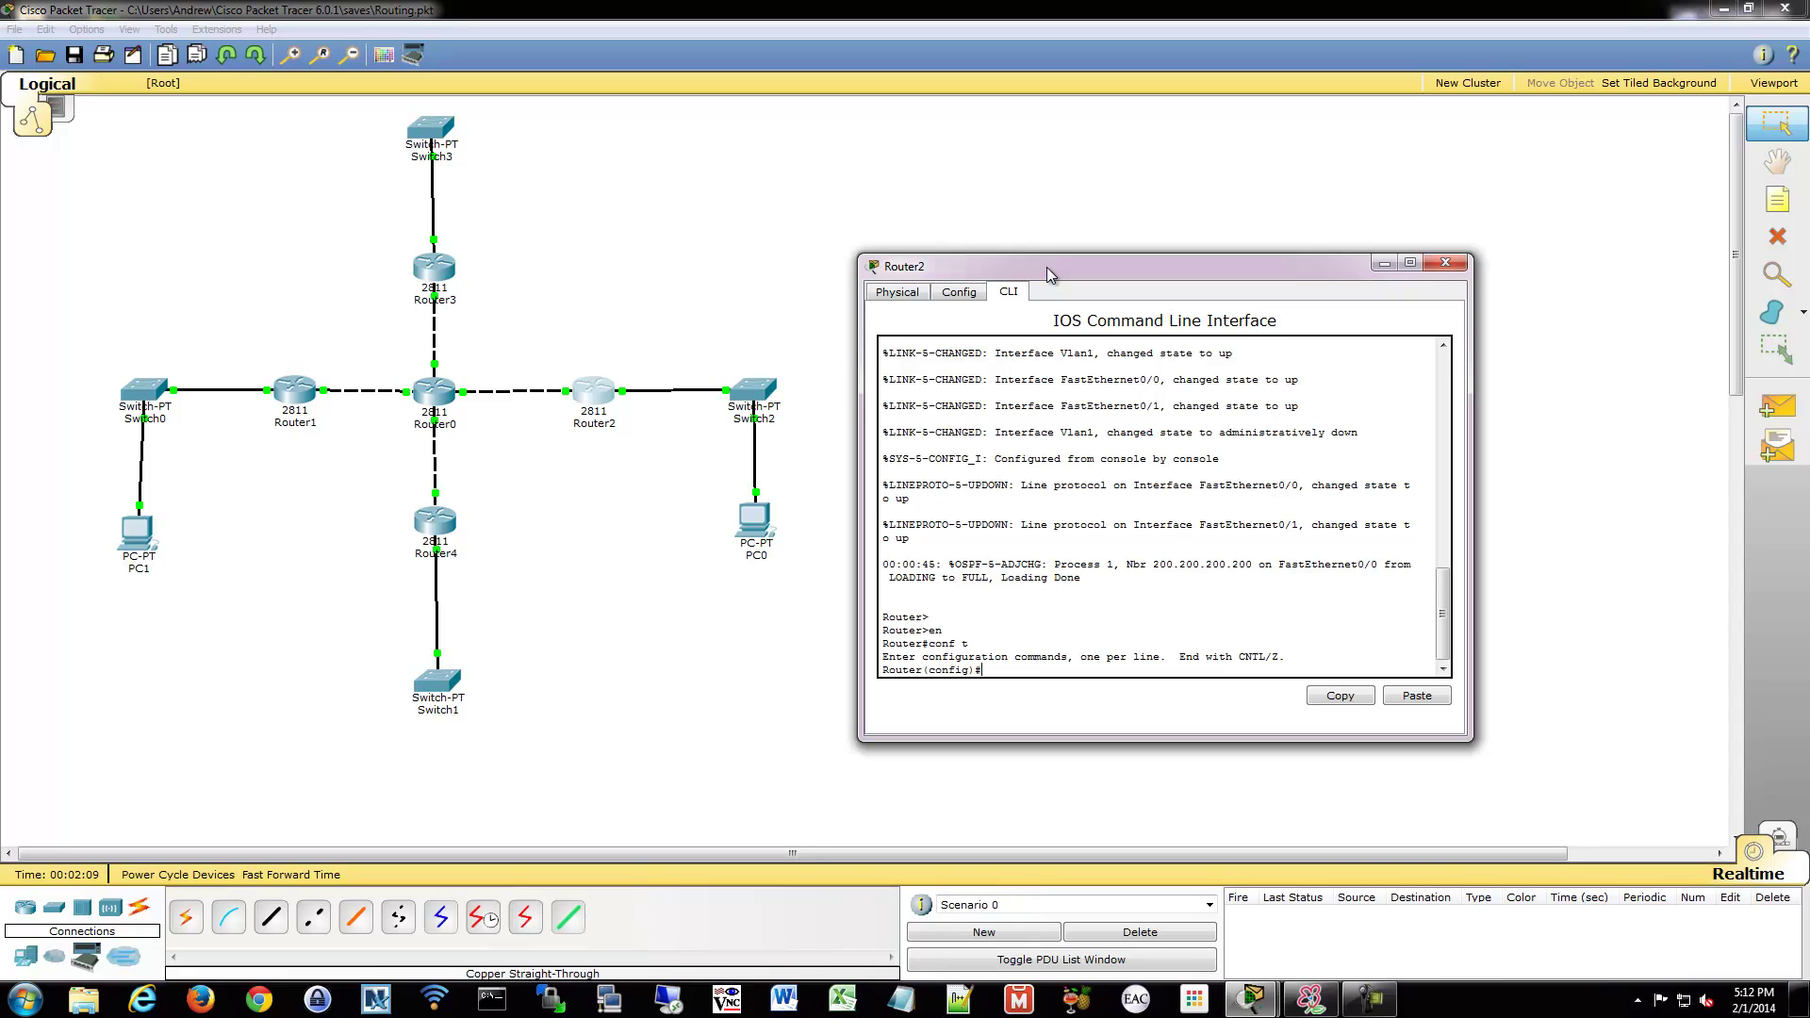
type("ip dhcp pool IT")
key("Return")
key("Return")
key("Return")
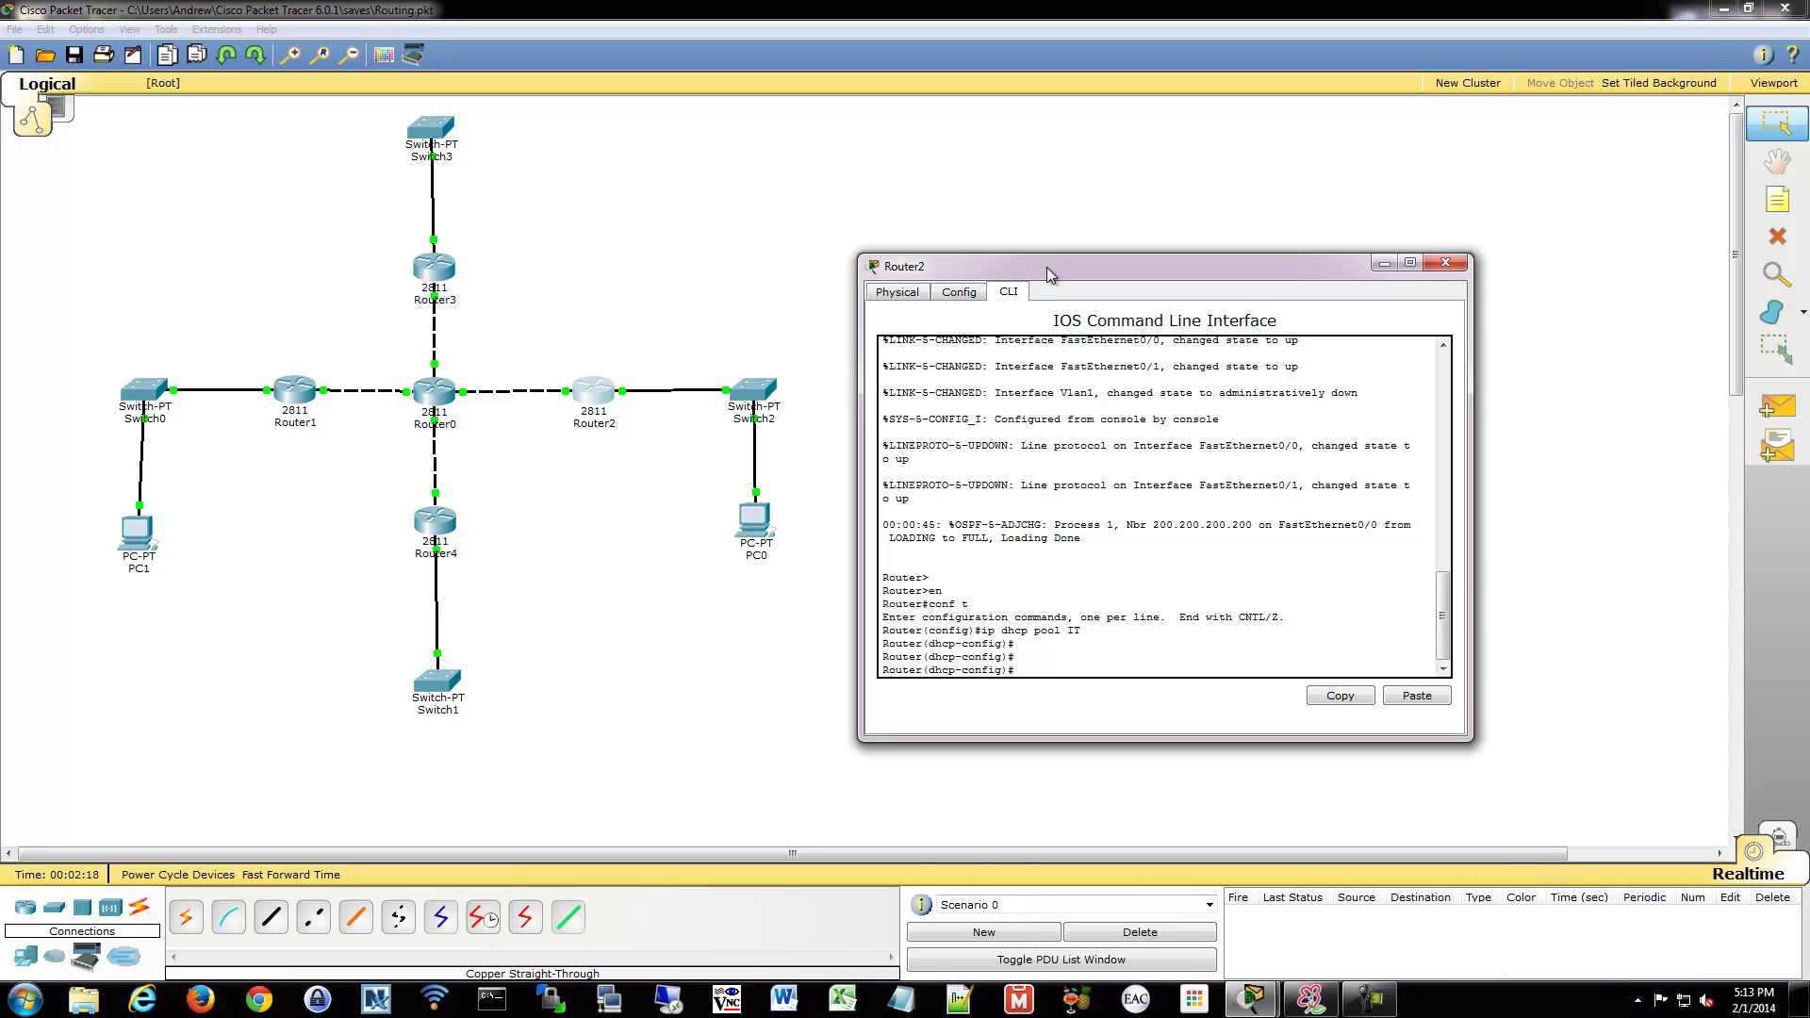
type("?")
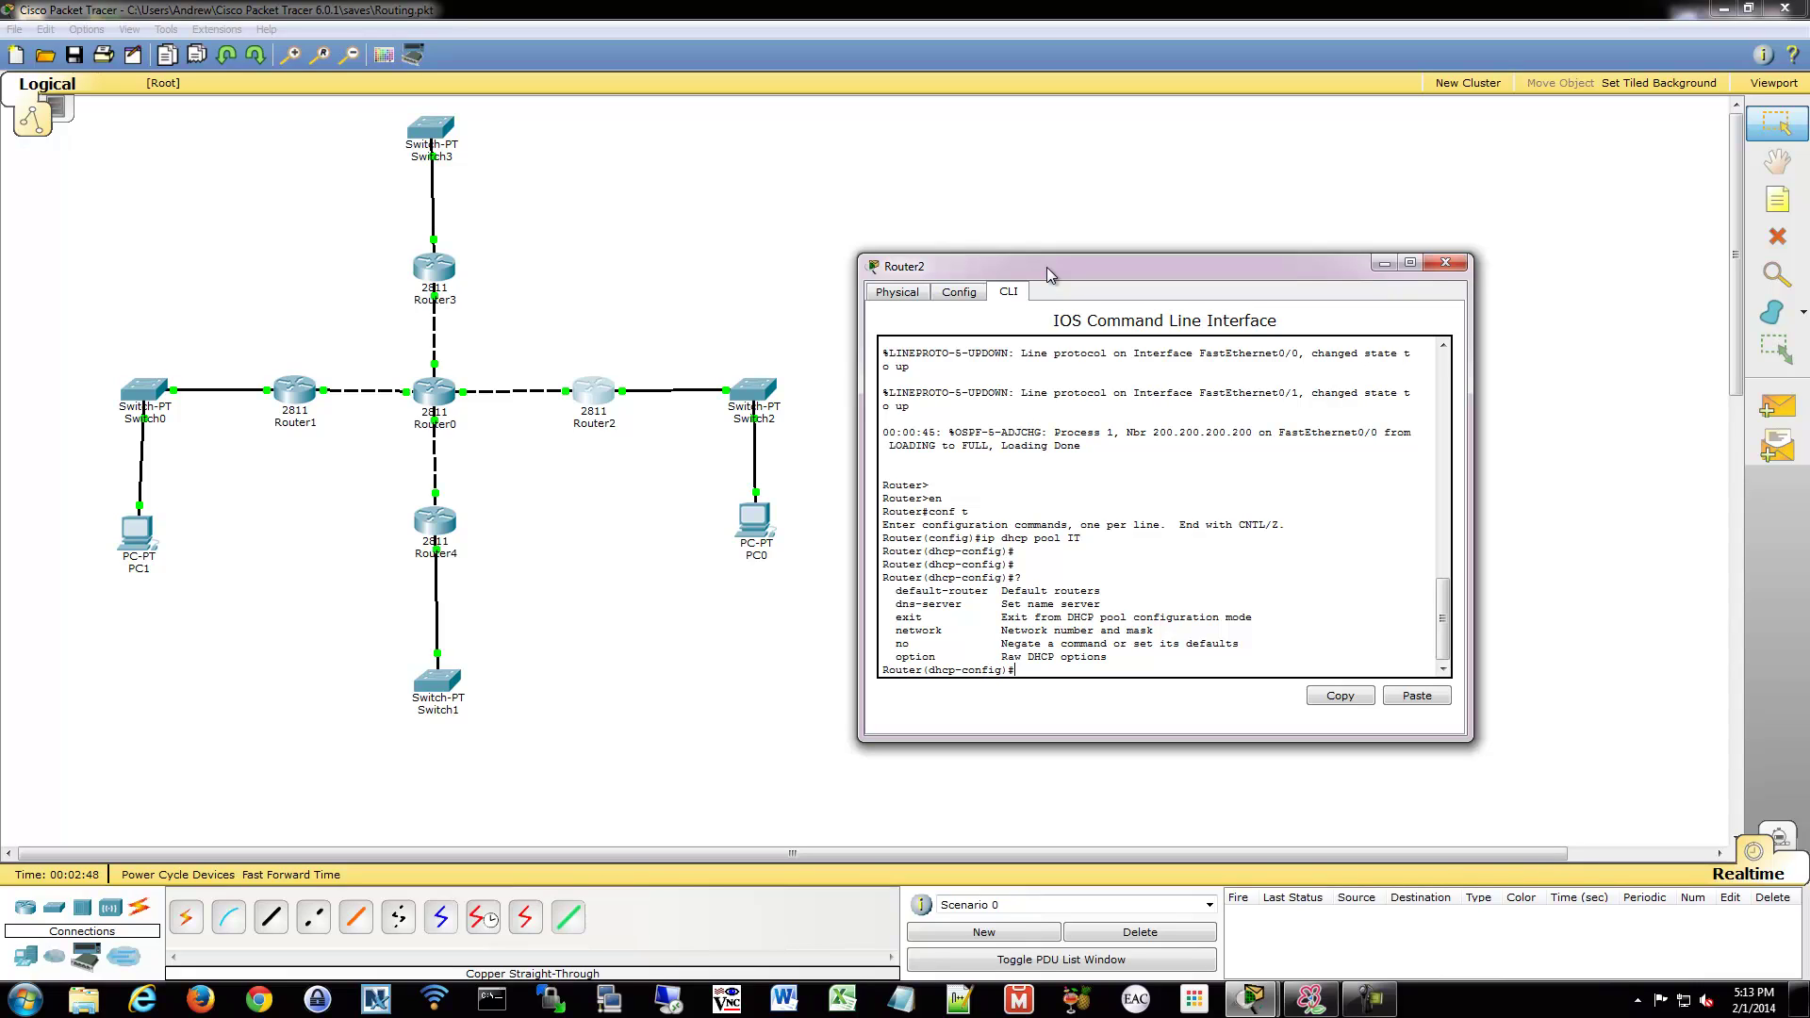
Step: Set the IT pool's network to 192.168.2.0 255.255.255.0
type("newtork")
key("BackSpace")
key("BackSpace")
key("BackSpace")
key("BackSpace")
key("BackSpace")
type("twork 192.168.2.0 ?")
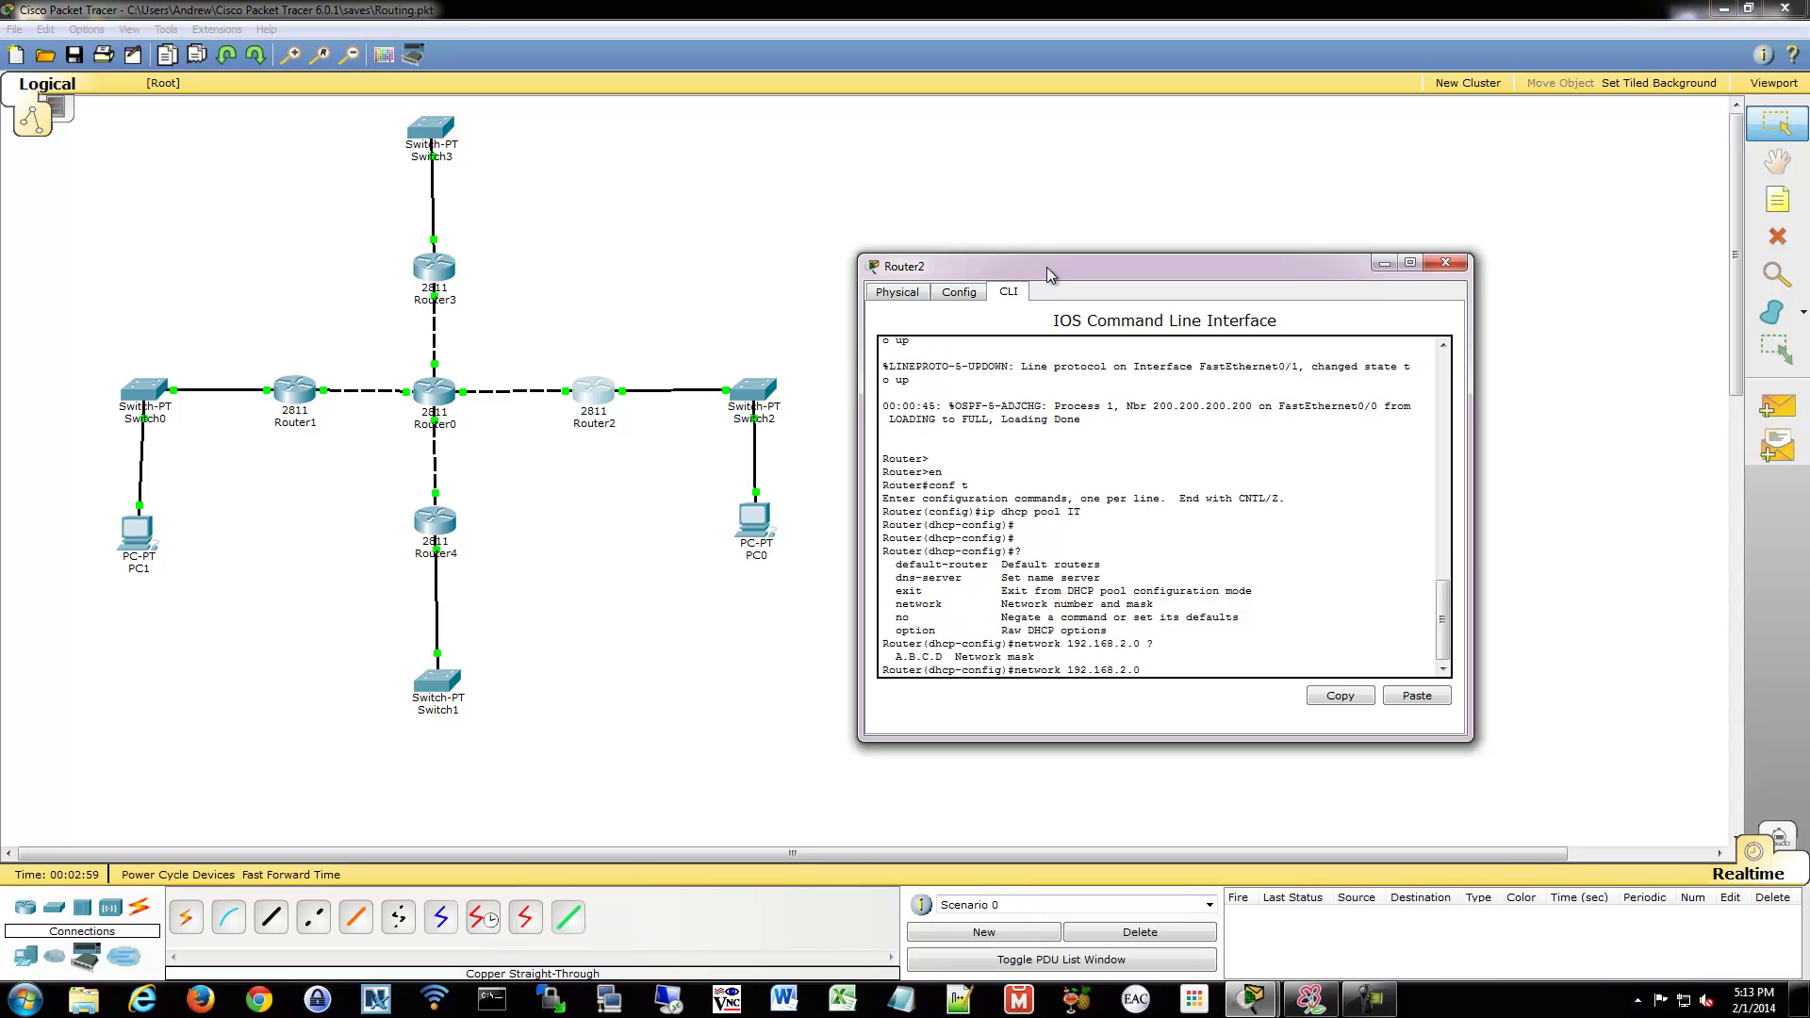
type("255.255.255.0")
key("Return")
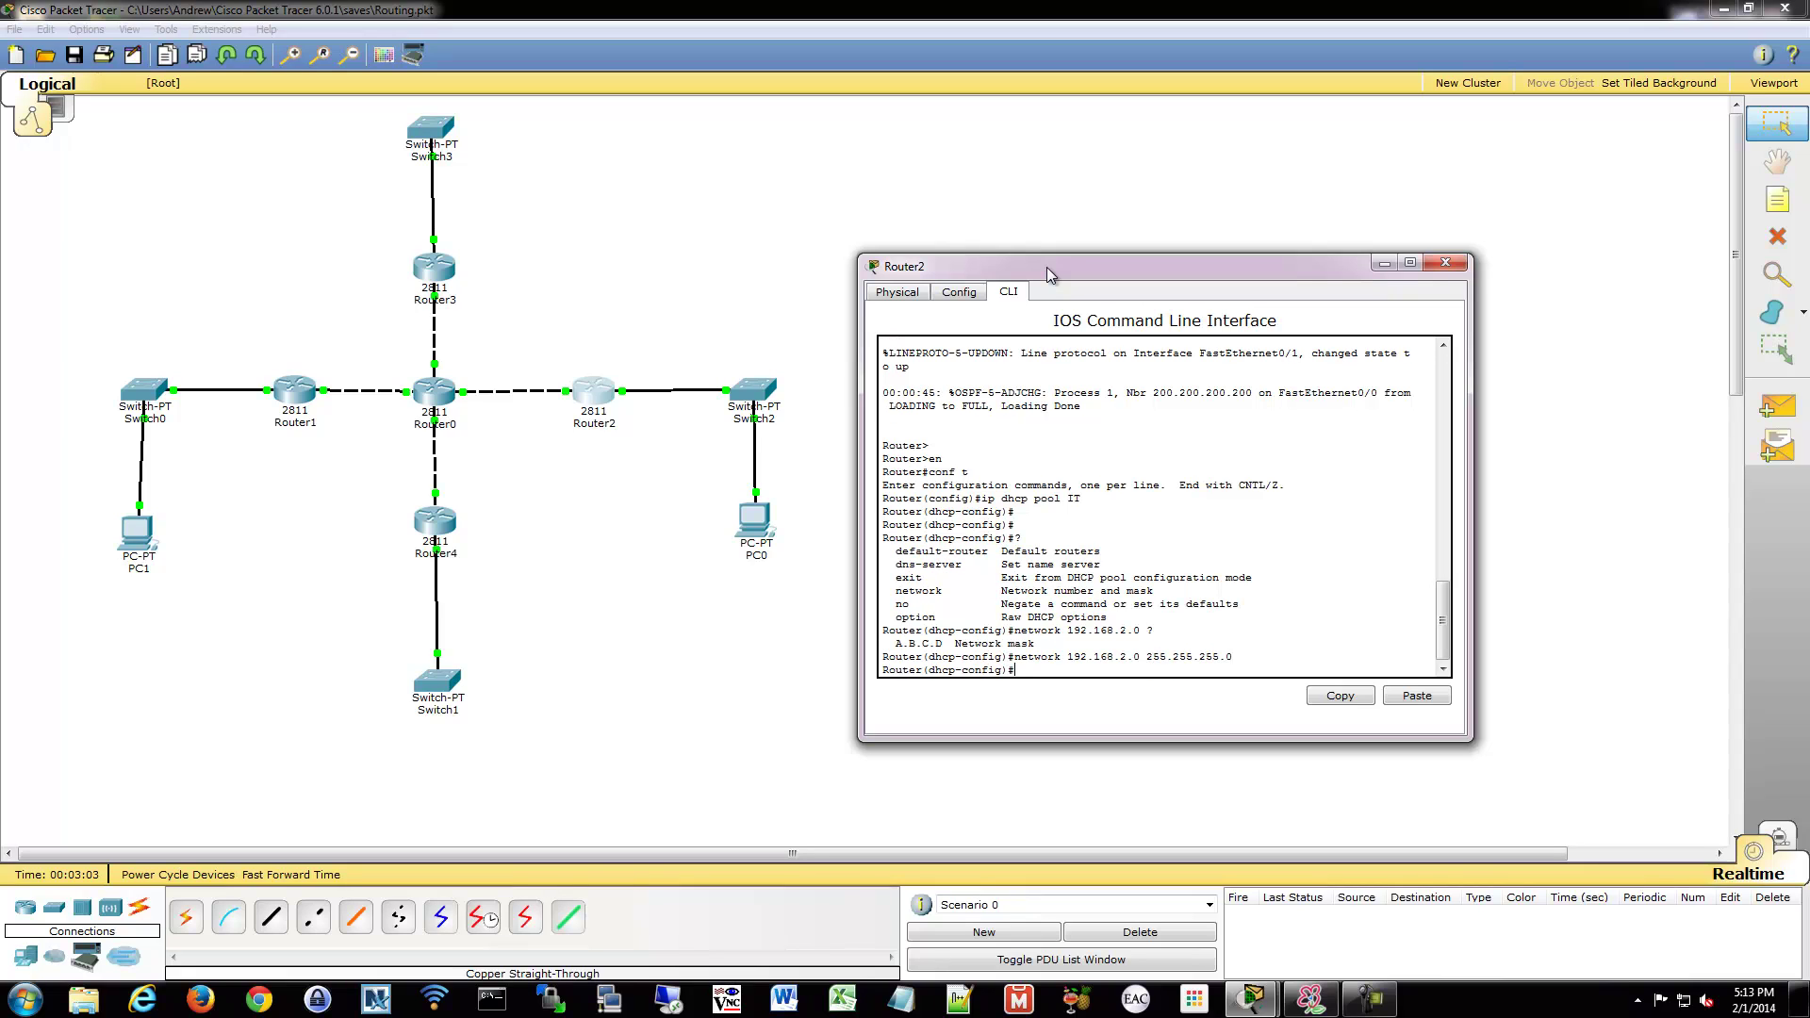
key("Return")
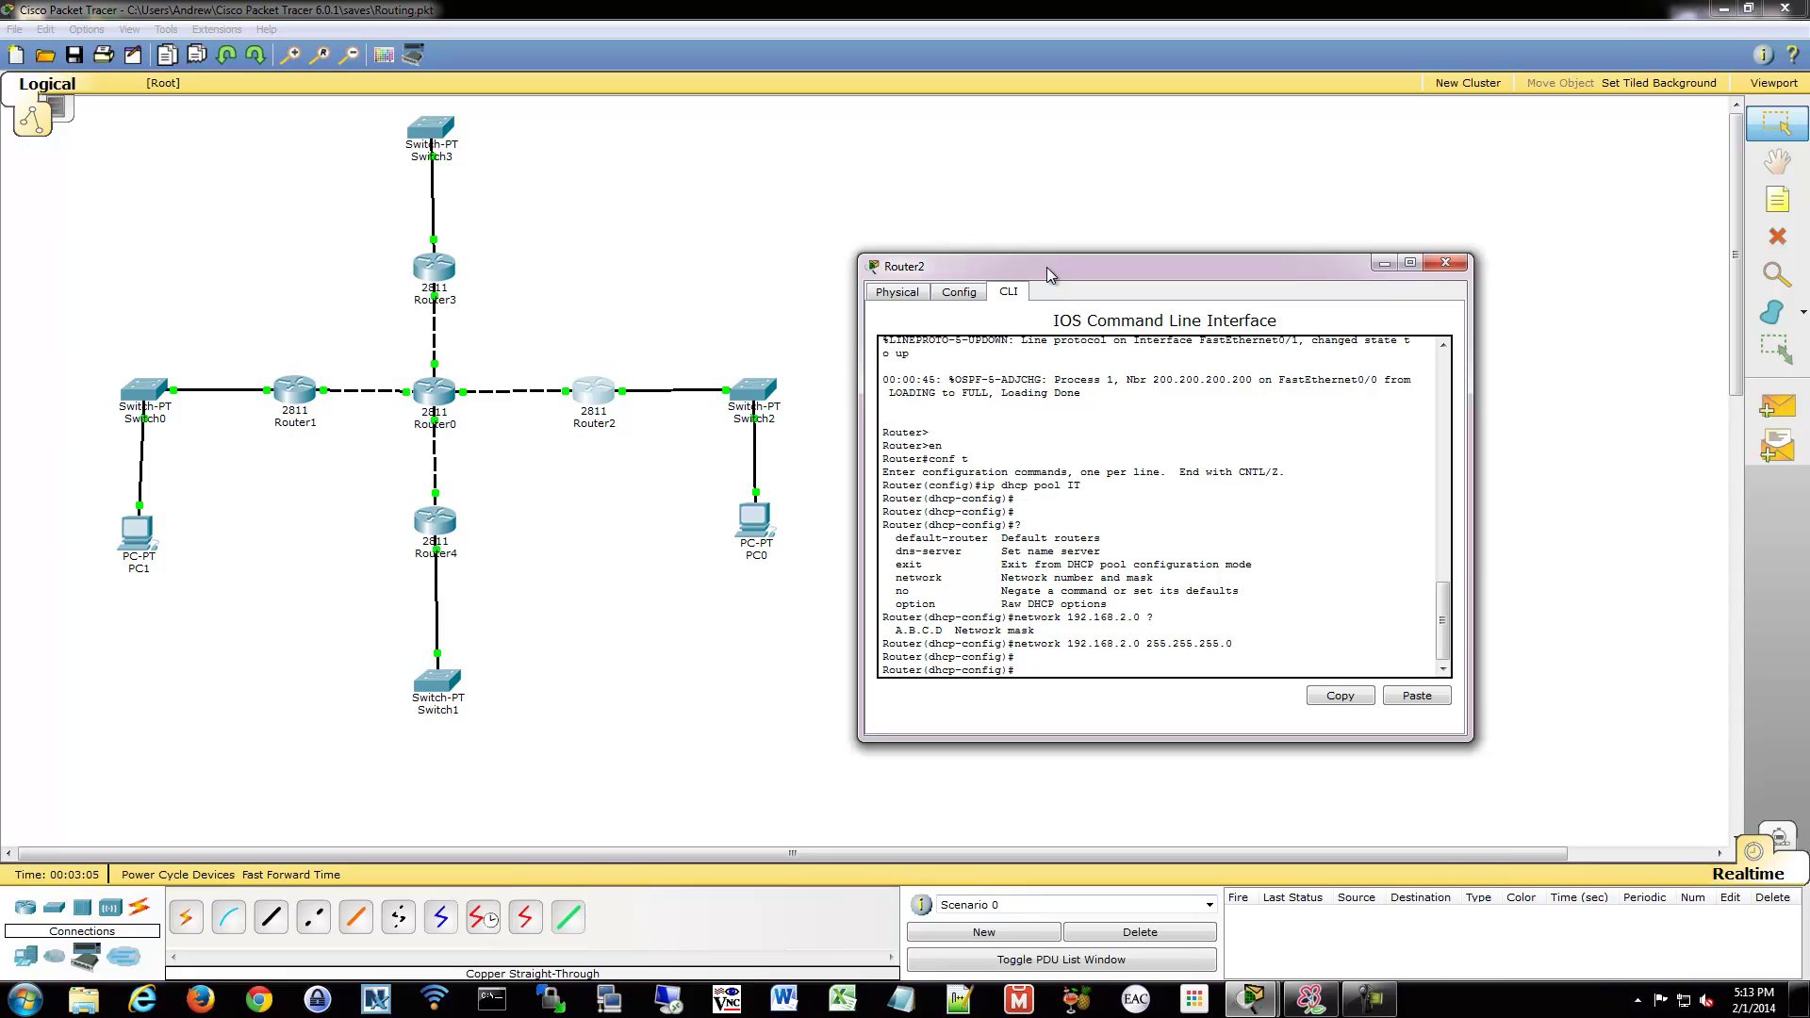
Step: Set the IT pool's default-router to 192.168.2.1
type("defaul")
key("Tab")
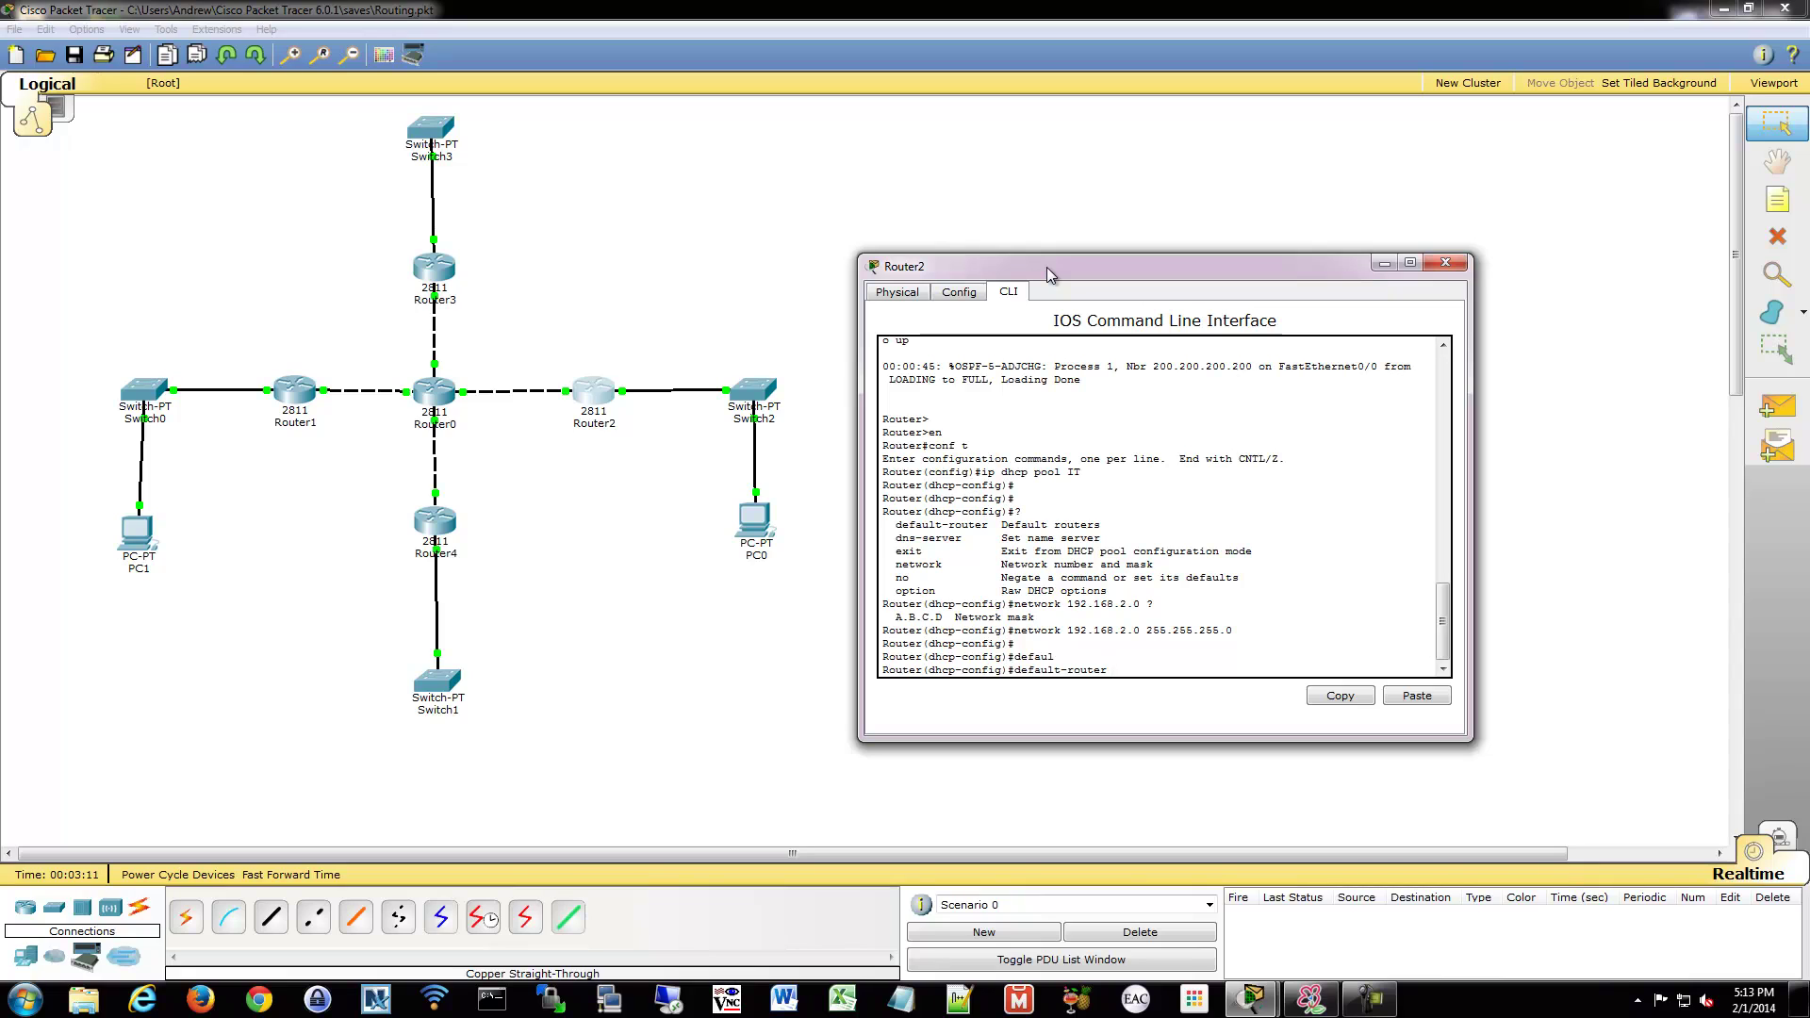
type("192.168.2.1")
key("Return")
key("Return")
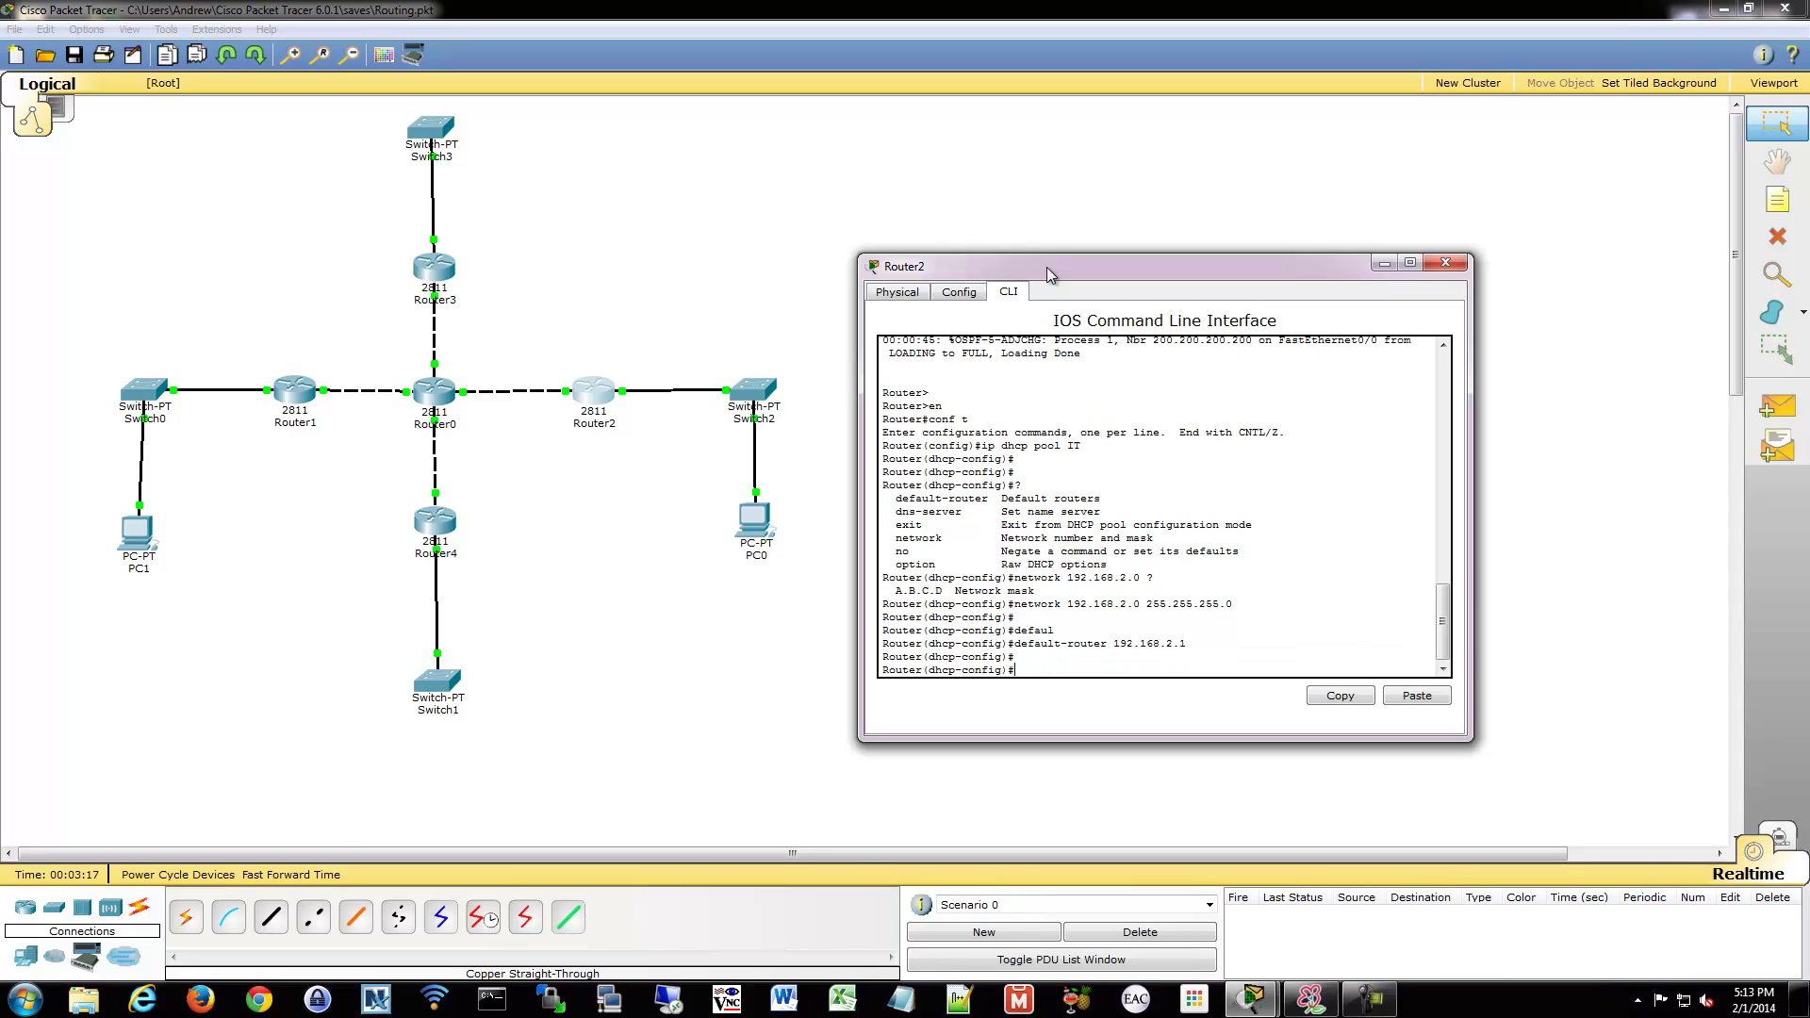
Step: Exit the pool and run ip dhcp excluded-address 192.168.2.1 192.168.2.10
type("exit")
key("Return")
key("Return")
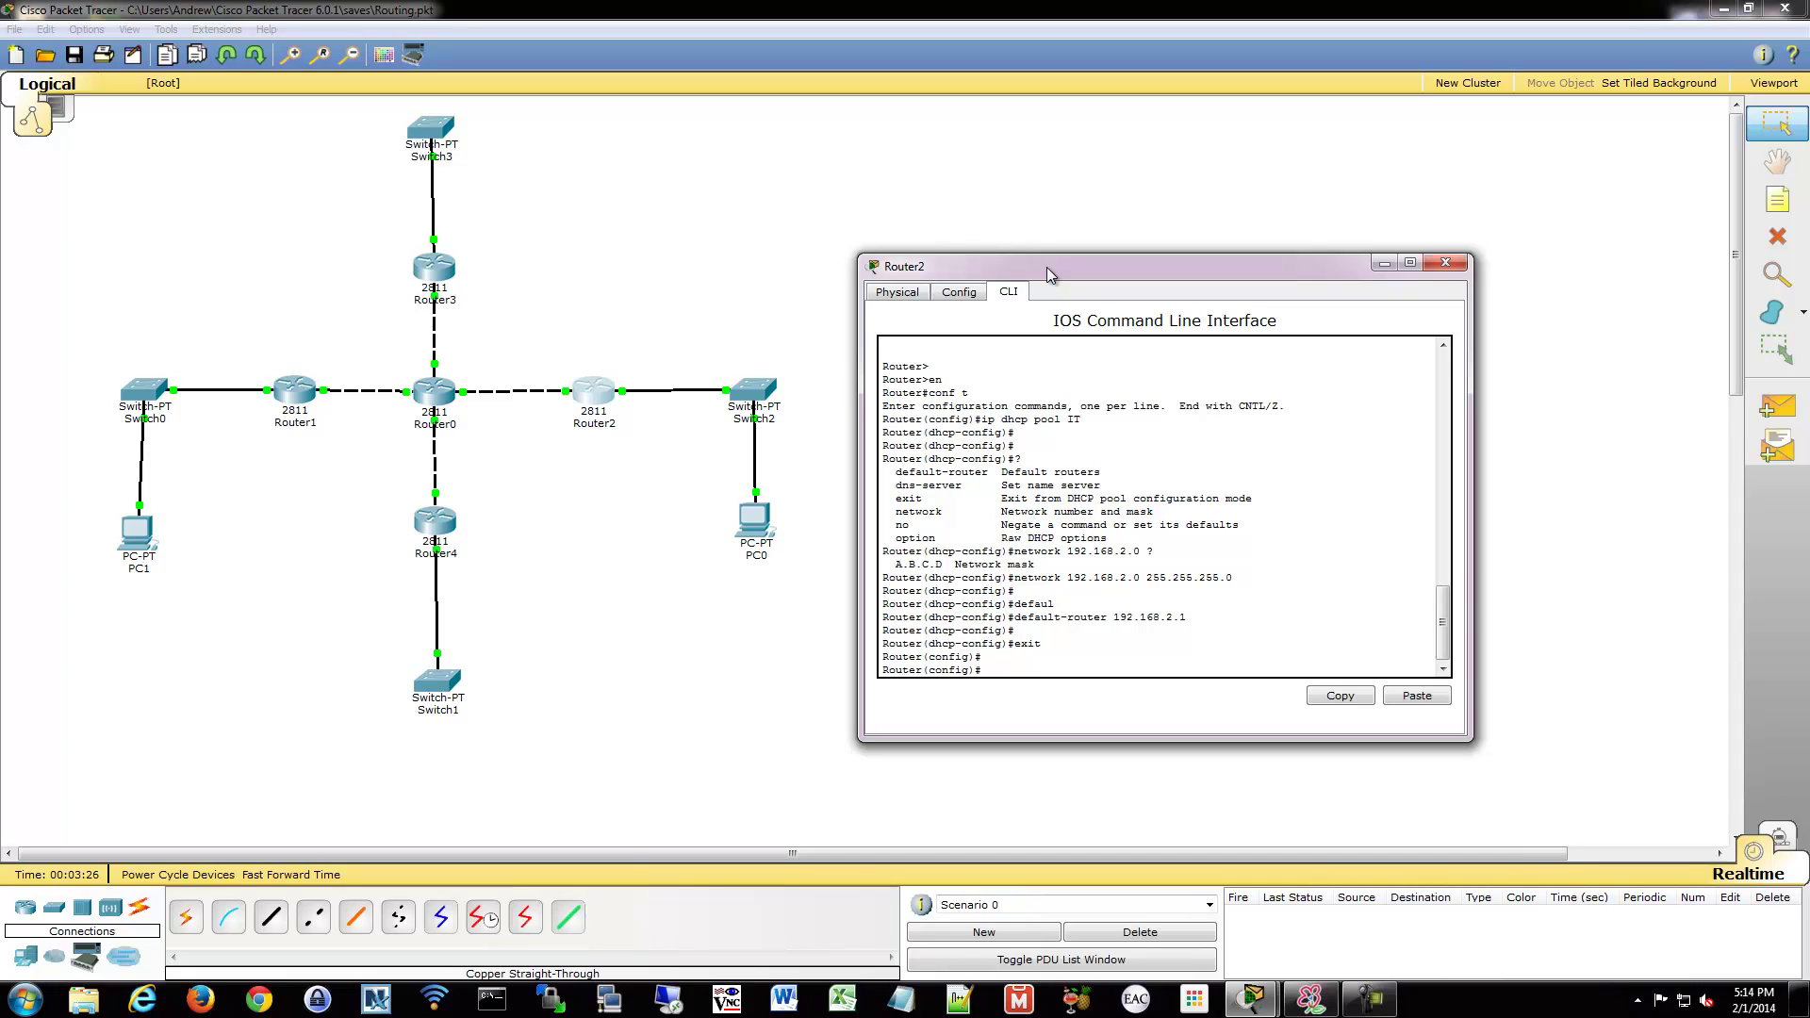
type("ip")
type("dhcp ?   ")
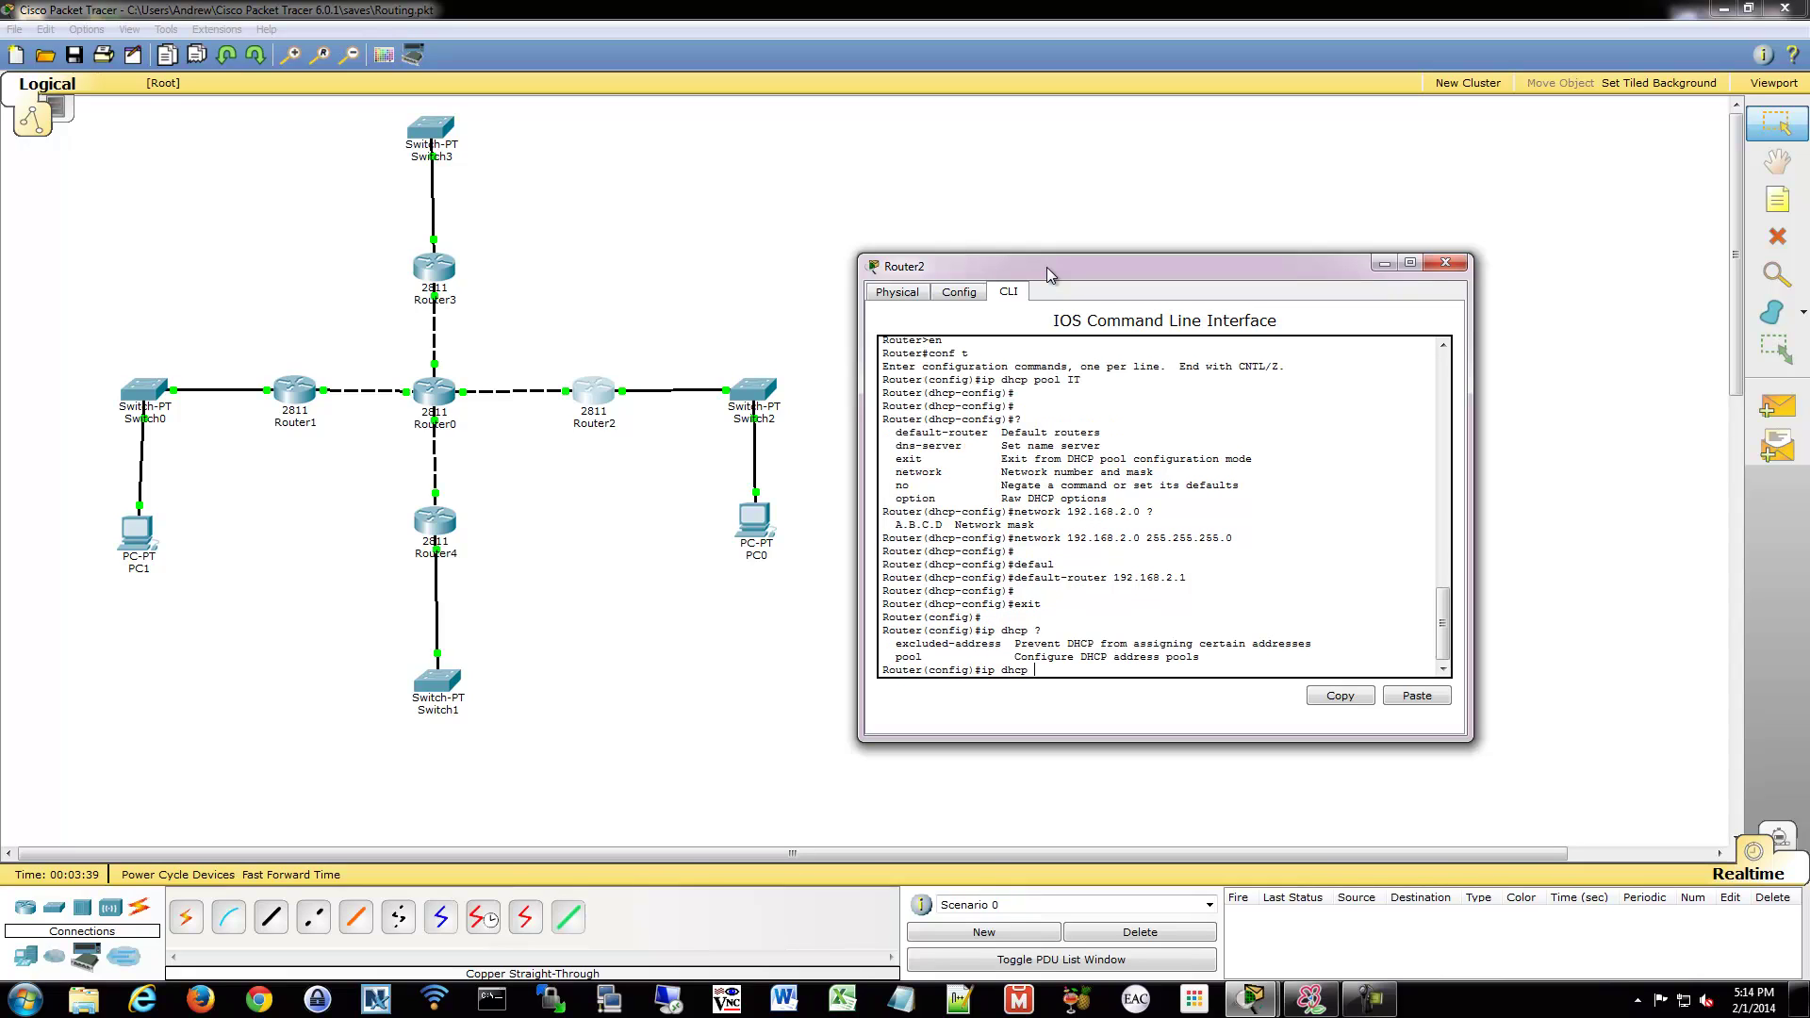
type("excl")
key("Tab")
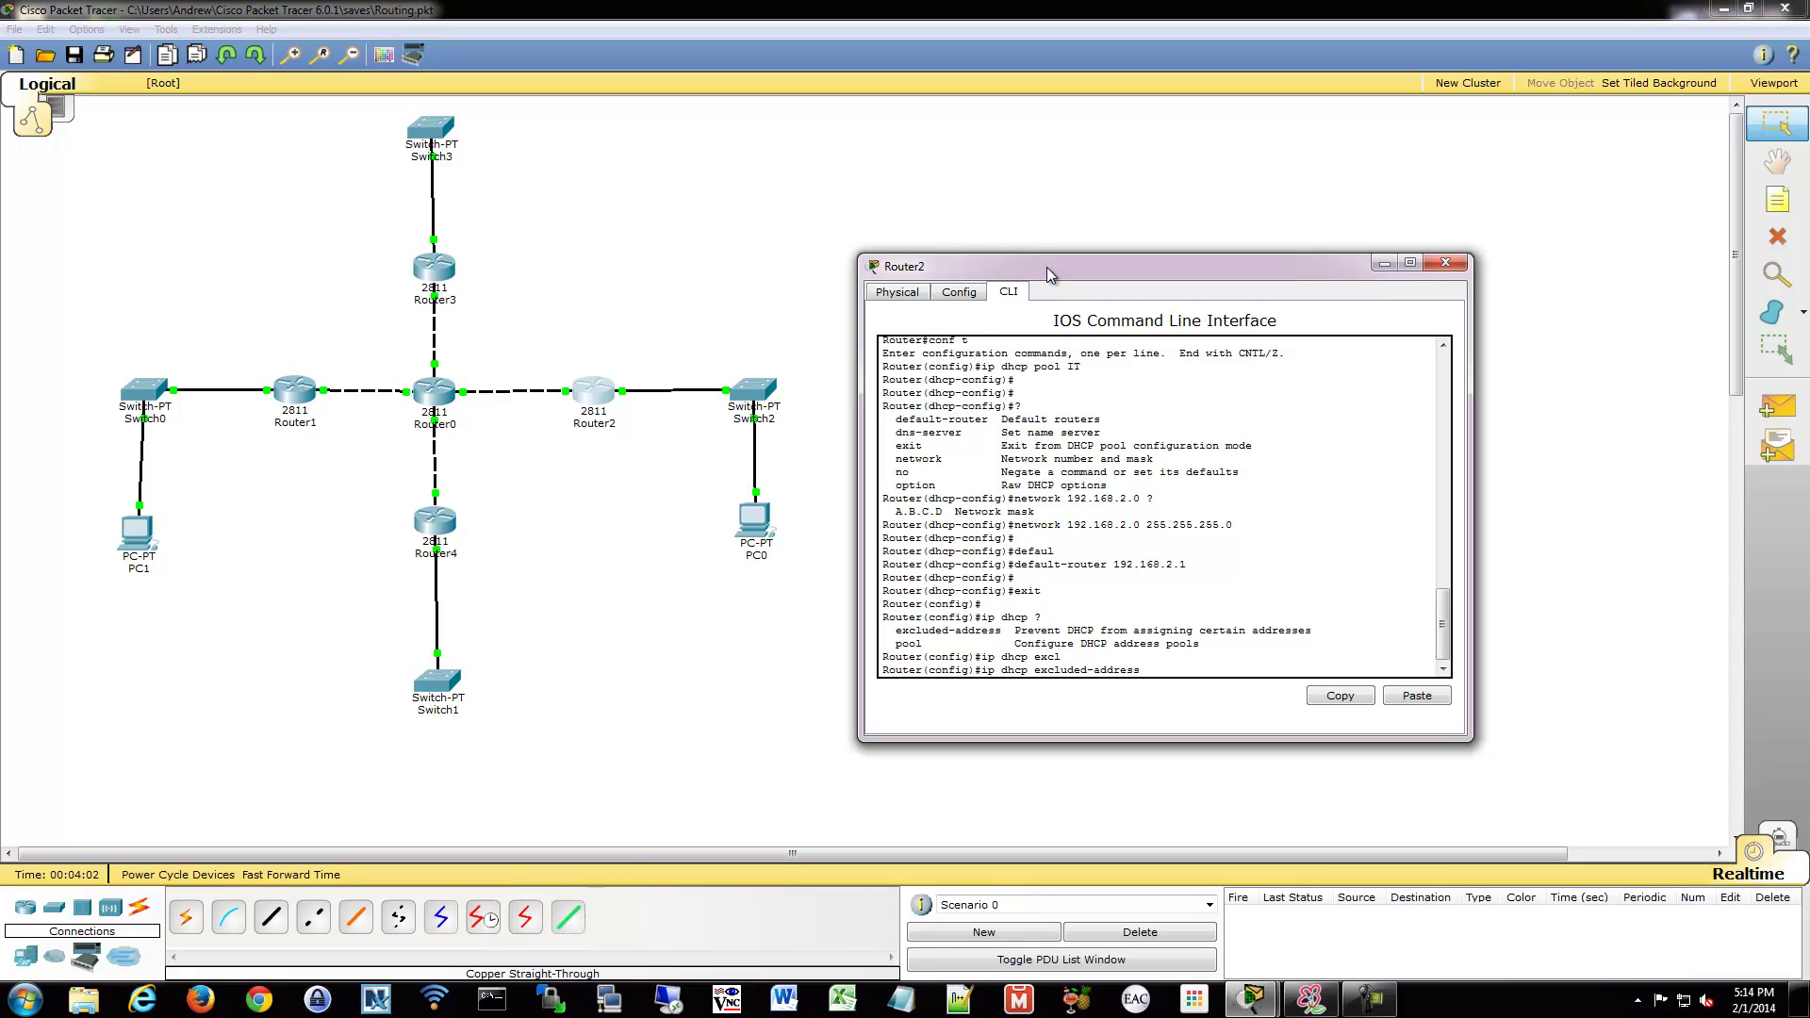
type("?")
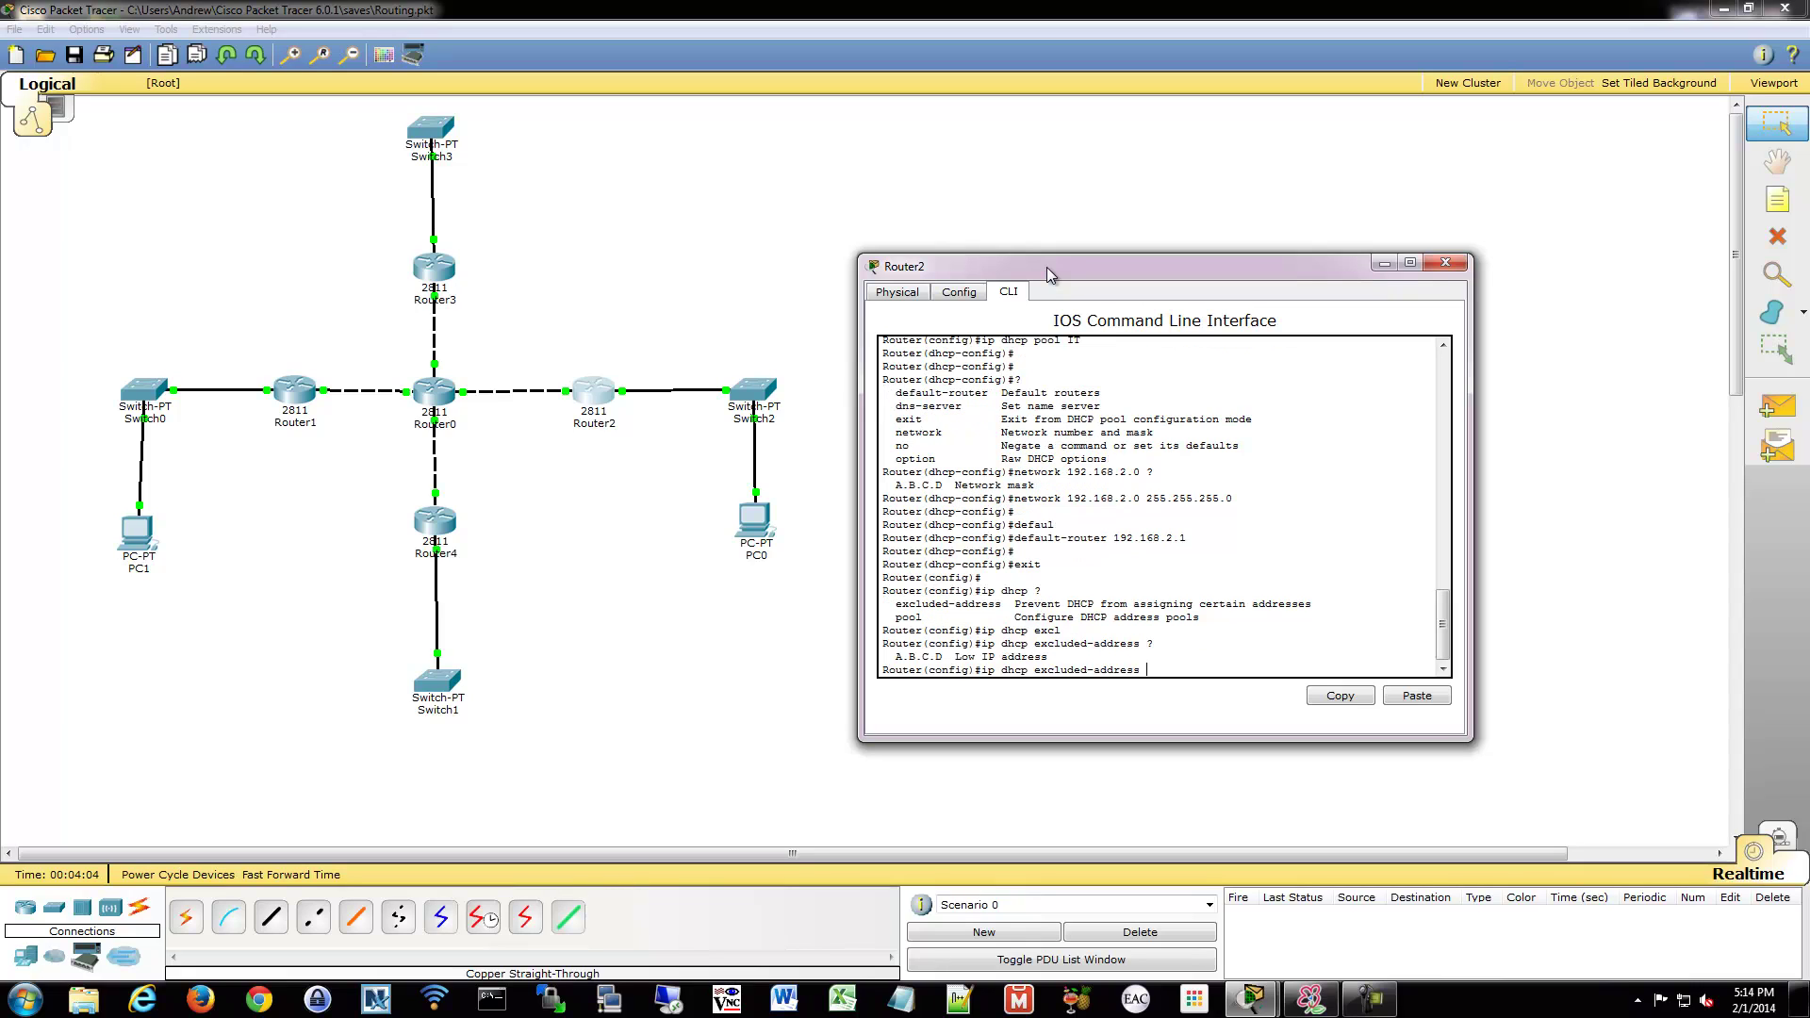
type("192.168.2.1 ?")
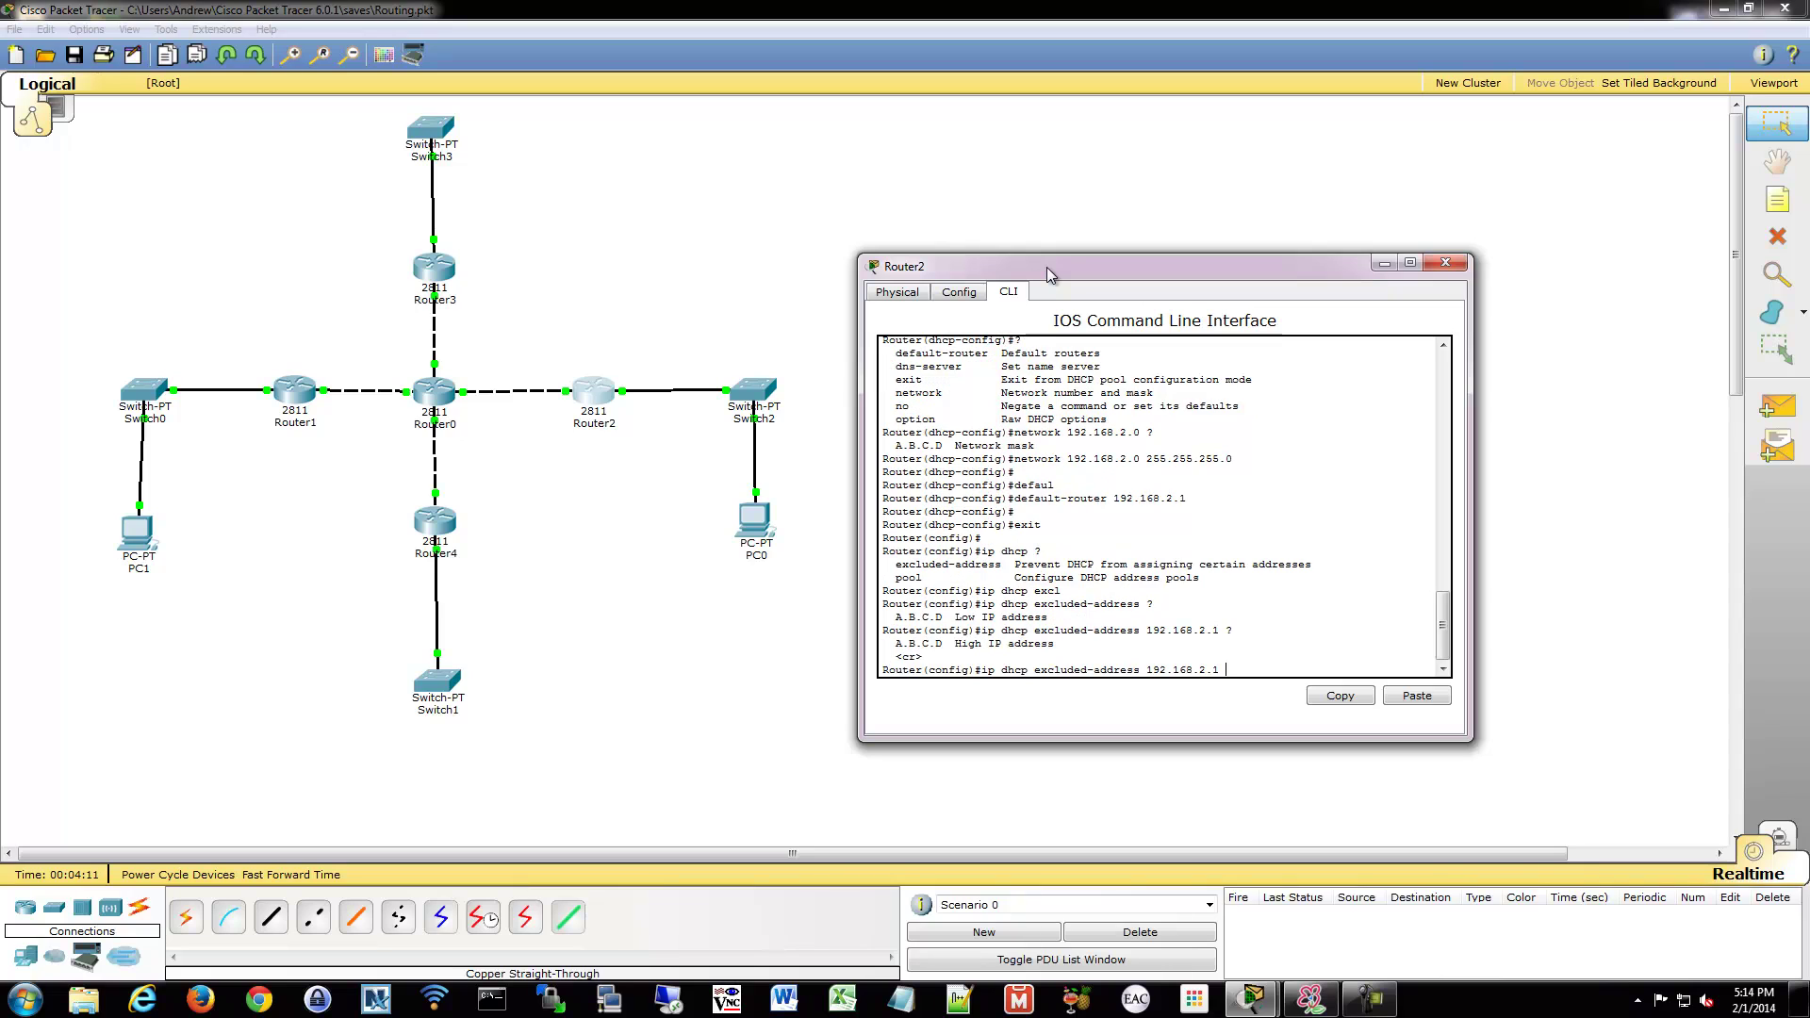
type("192.168.2.10")
key("Return")
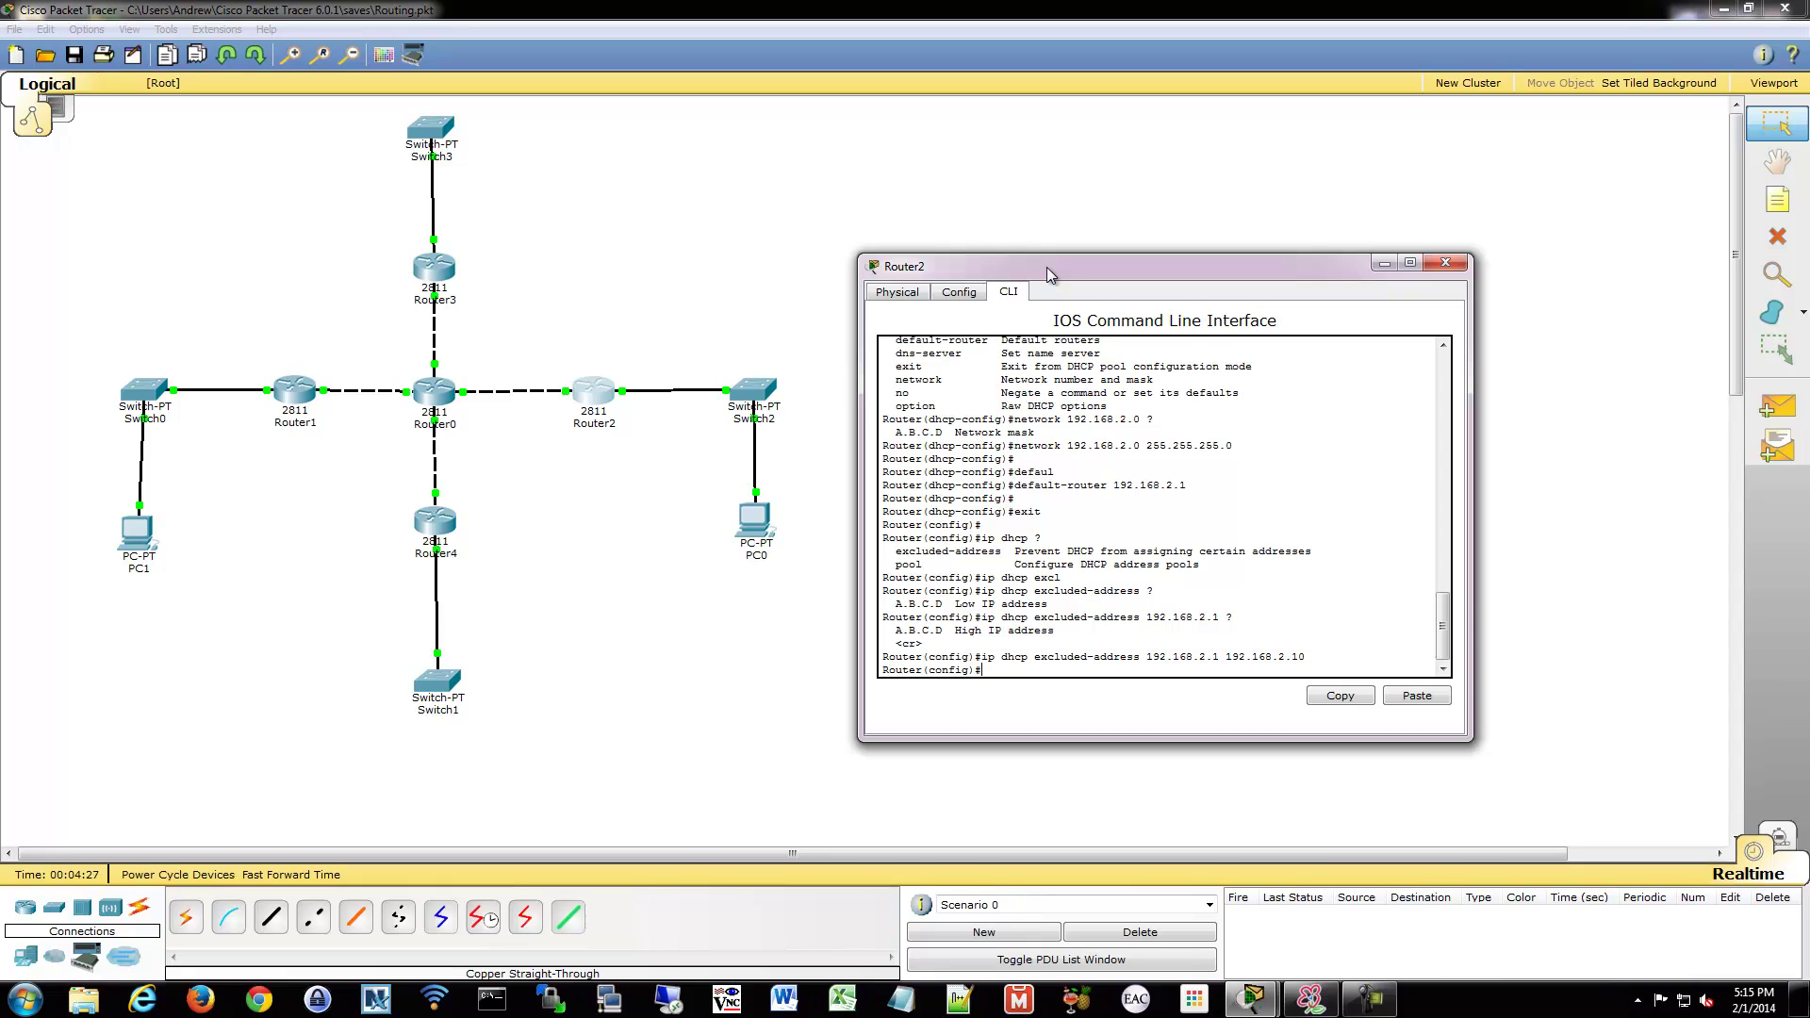
Step: Run do sh run and highlight the excluded-address, IT pool and default-router lines
type("do sh run")
key("Return")
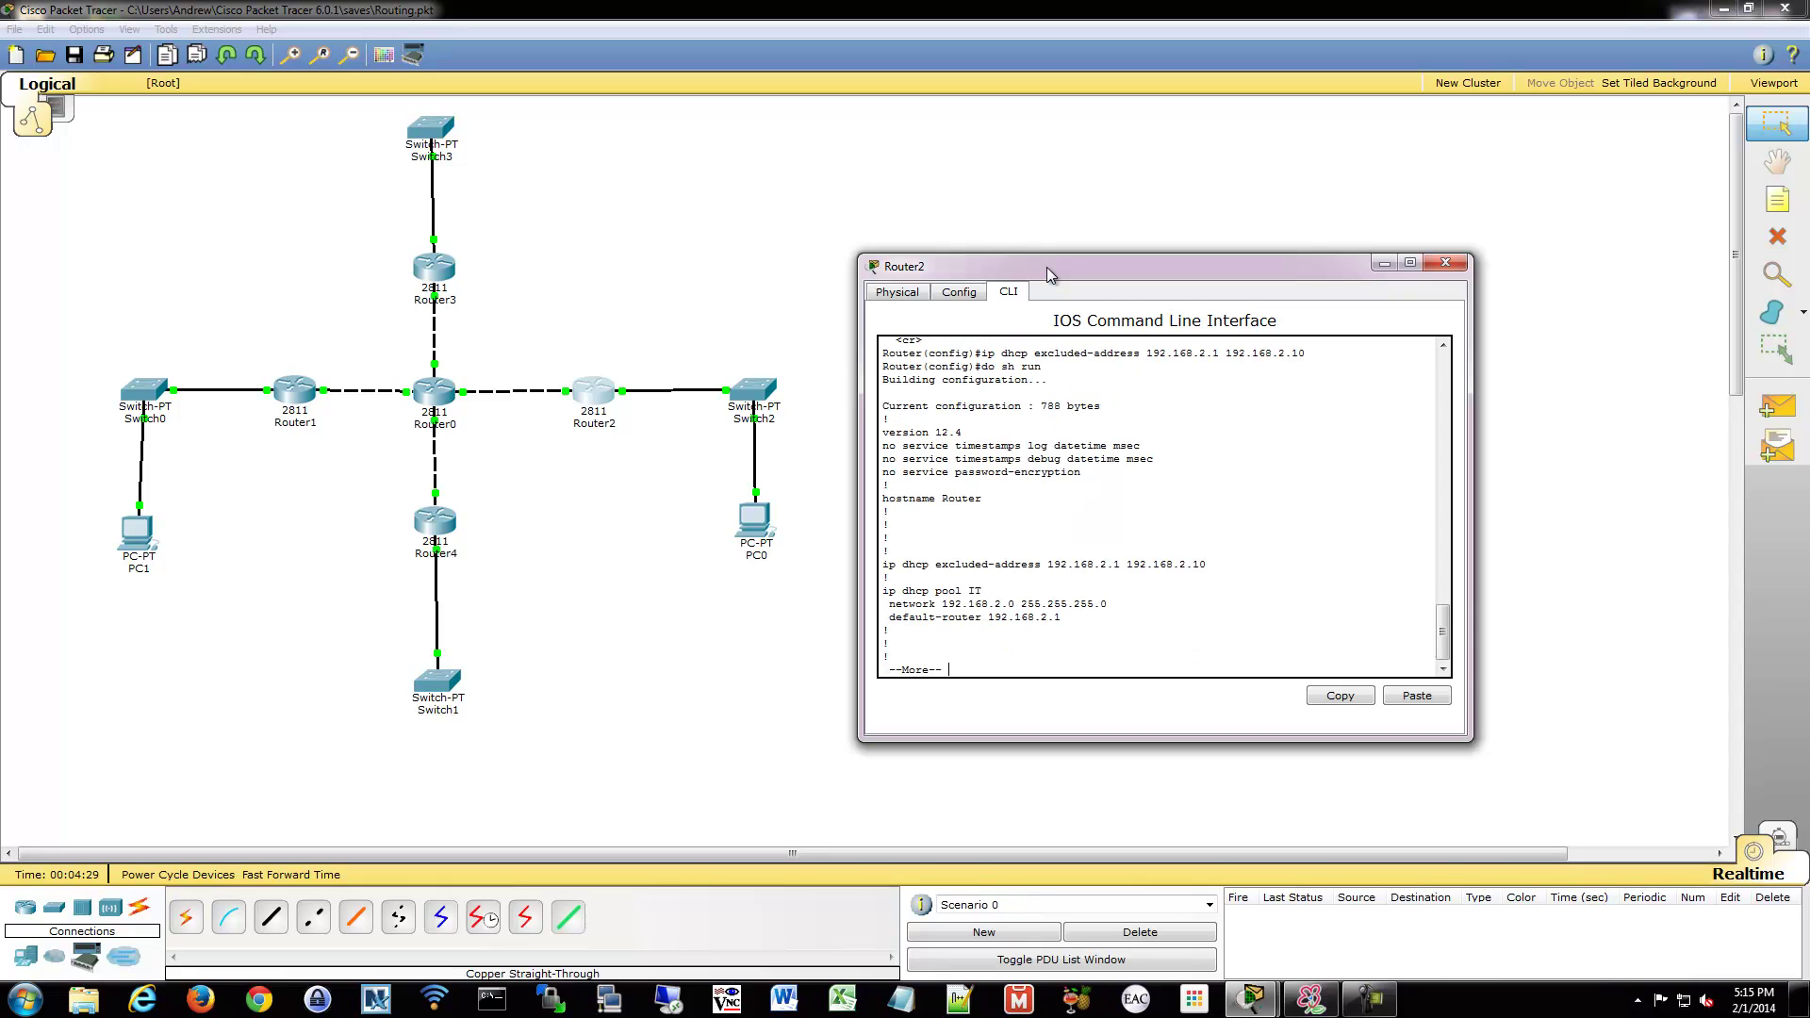
left_click_drag(893, 566, 1247, 562)
left_click(1252, 561)
left_click_drag(885, 589, 1083, 623)
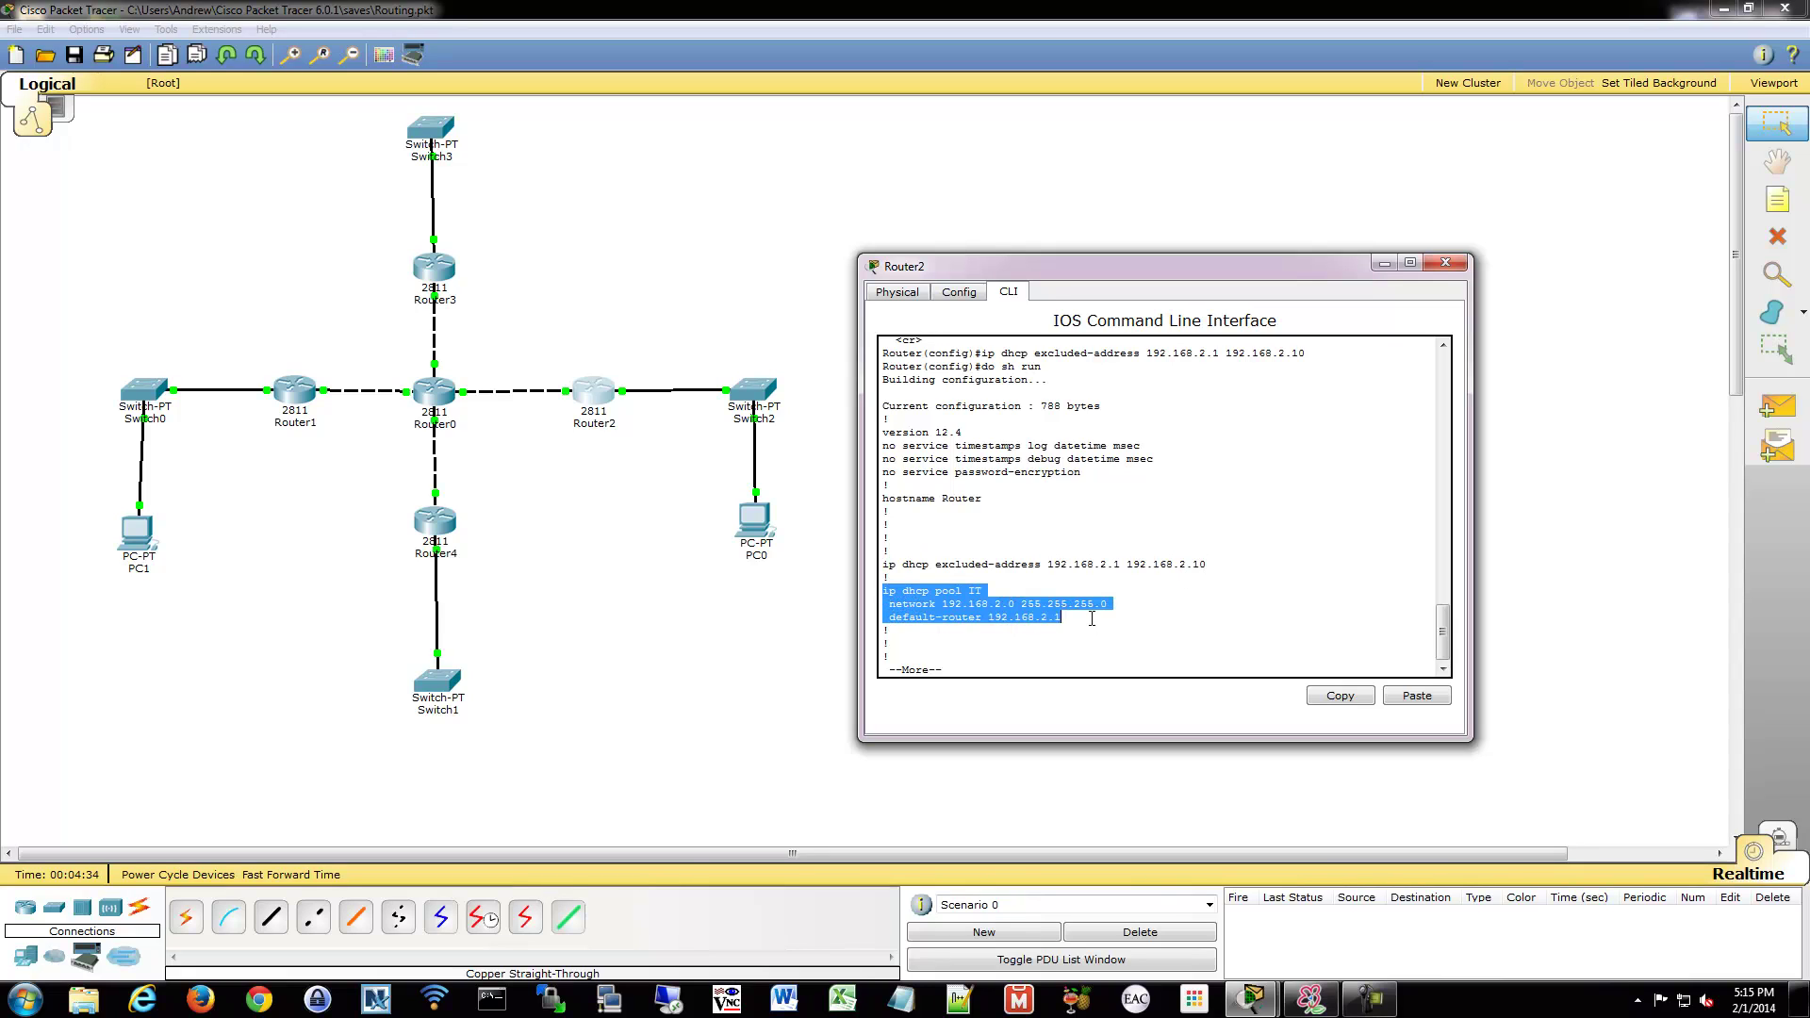
left_click(890, 619)
left_click_drag(889, 619, 1086, 615)
left_click(1086, 611)
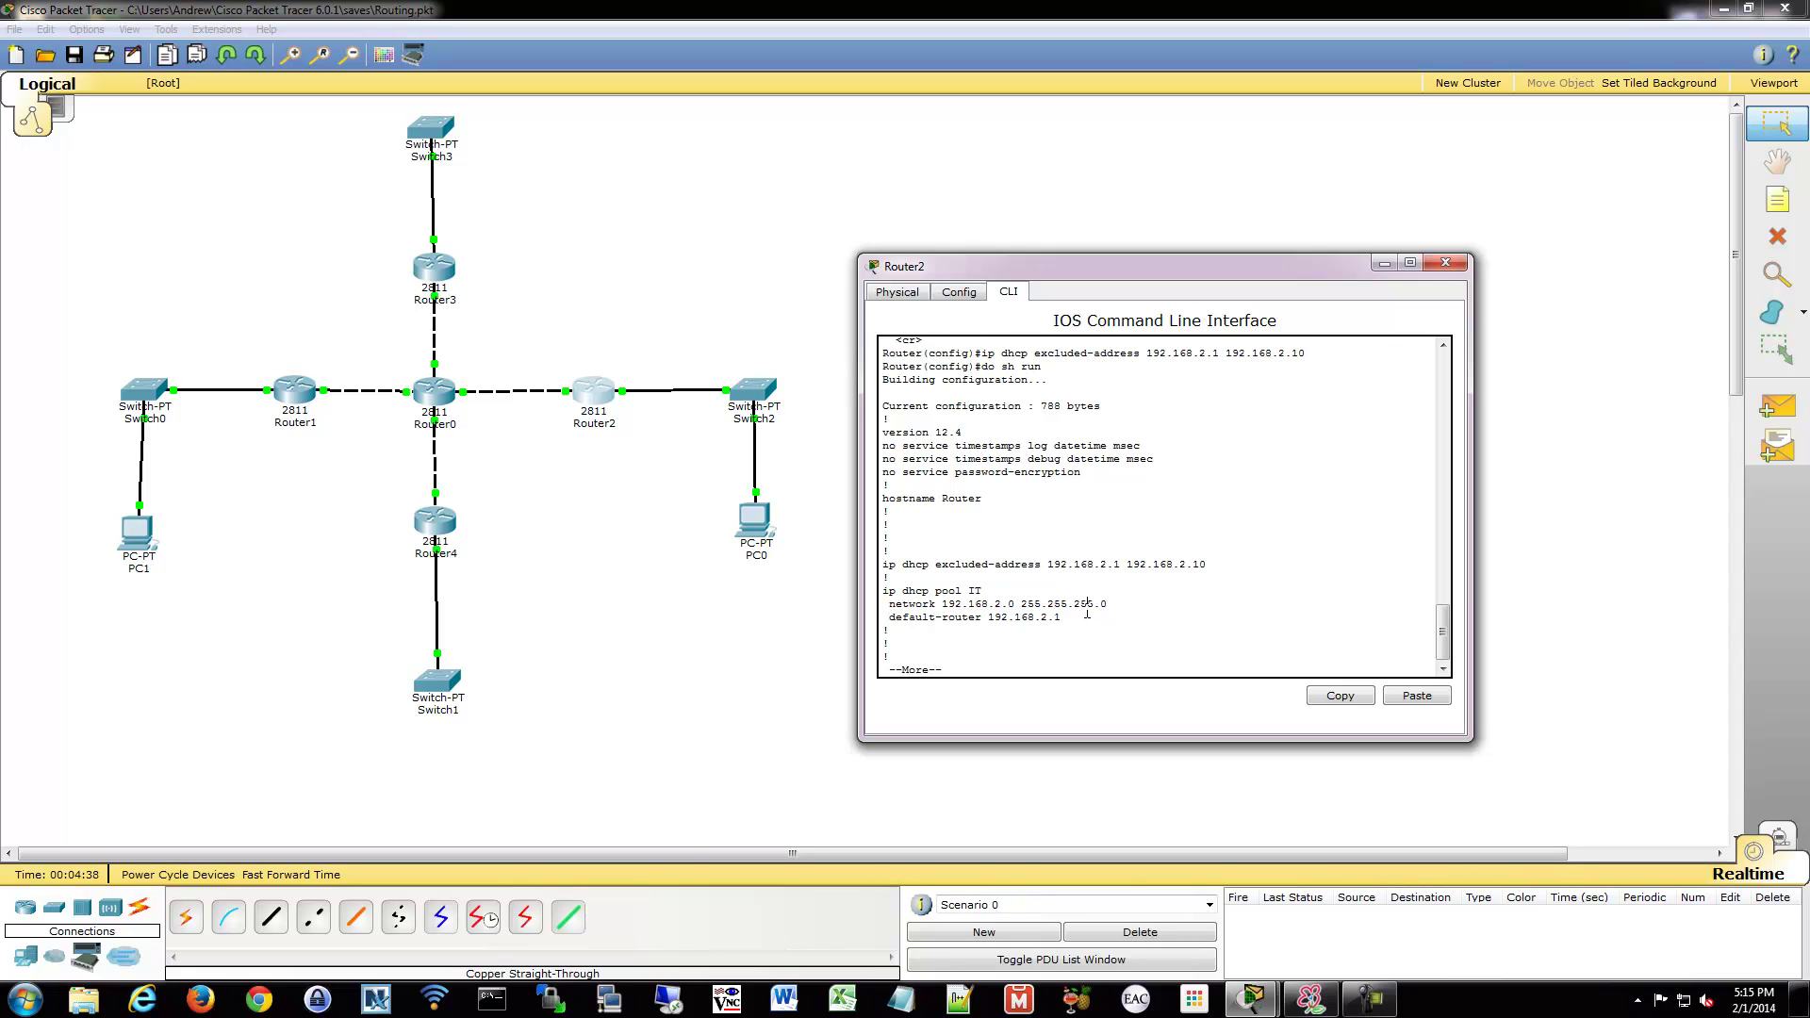
scroll(1086, 611, "down", 1)
Step: Close Router2 and switch PC0's global gateway setting to DHCP
key("alt+F4")
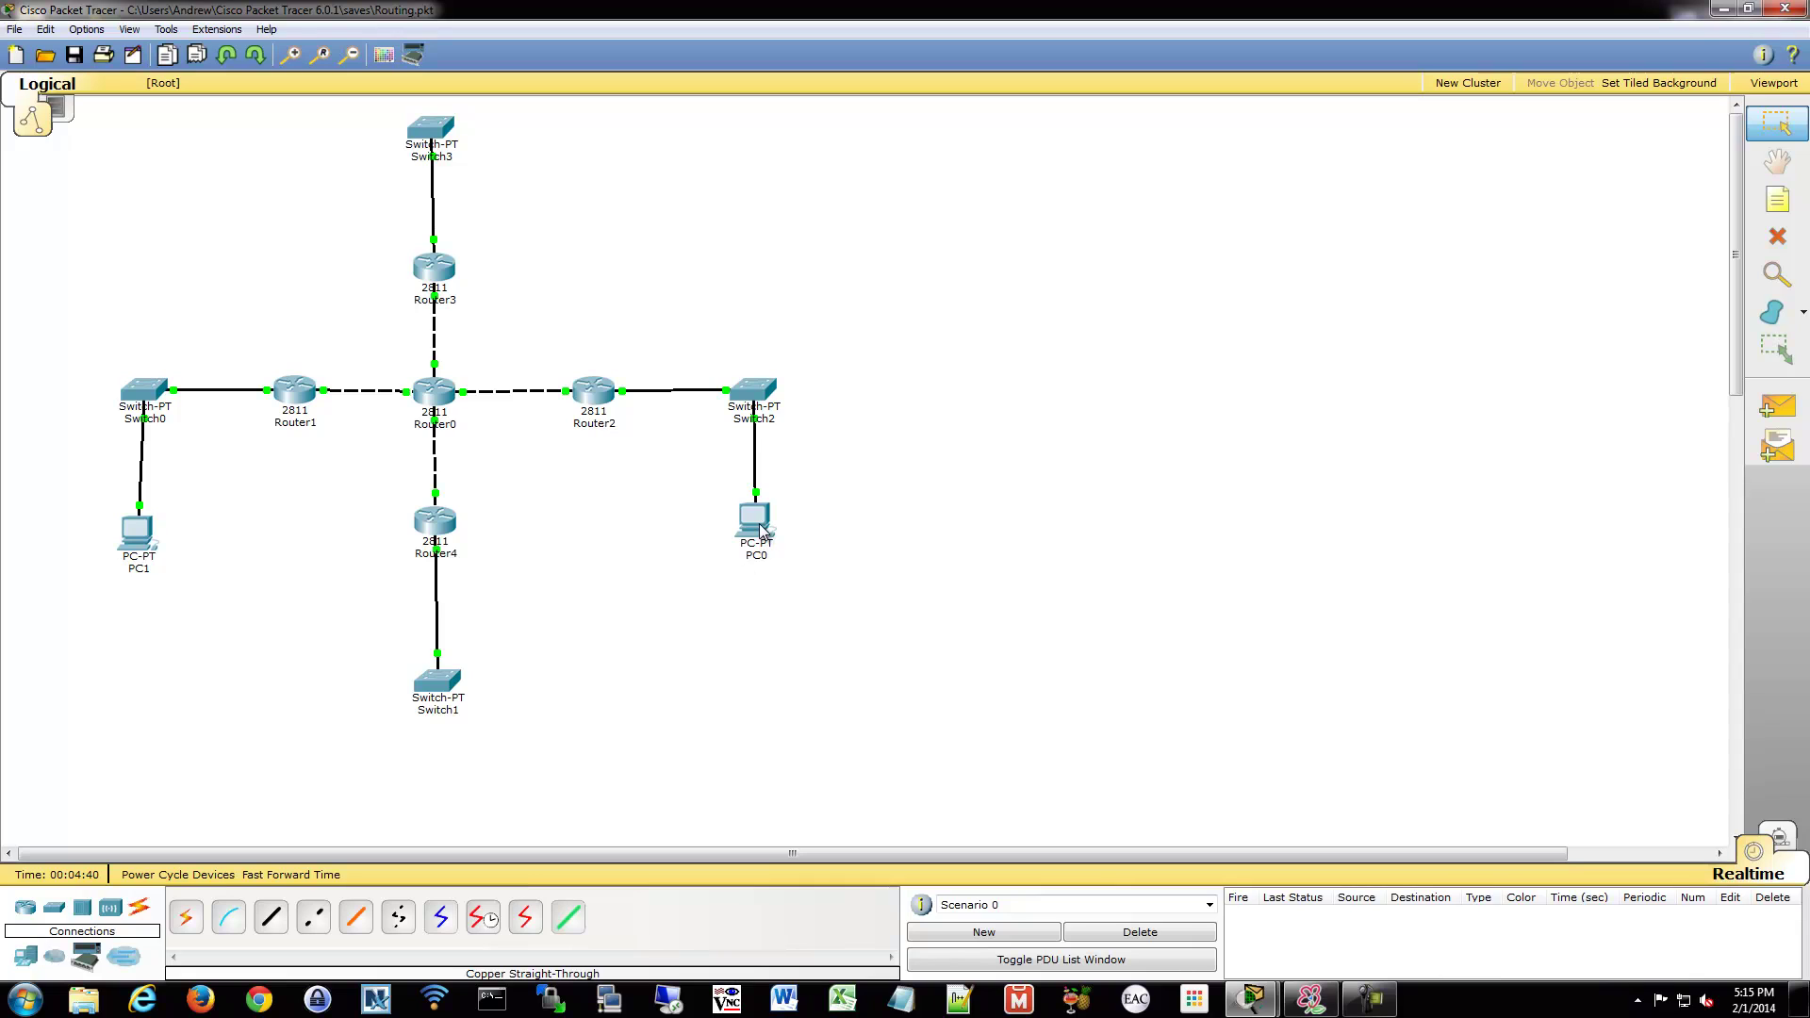
left_click(761, 531)
left_click_drag(835, 280, 1078, 259)
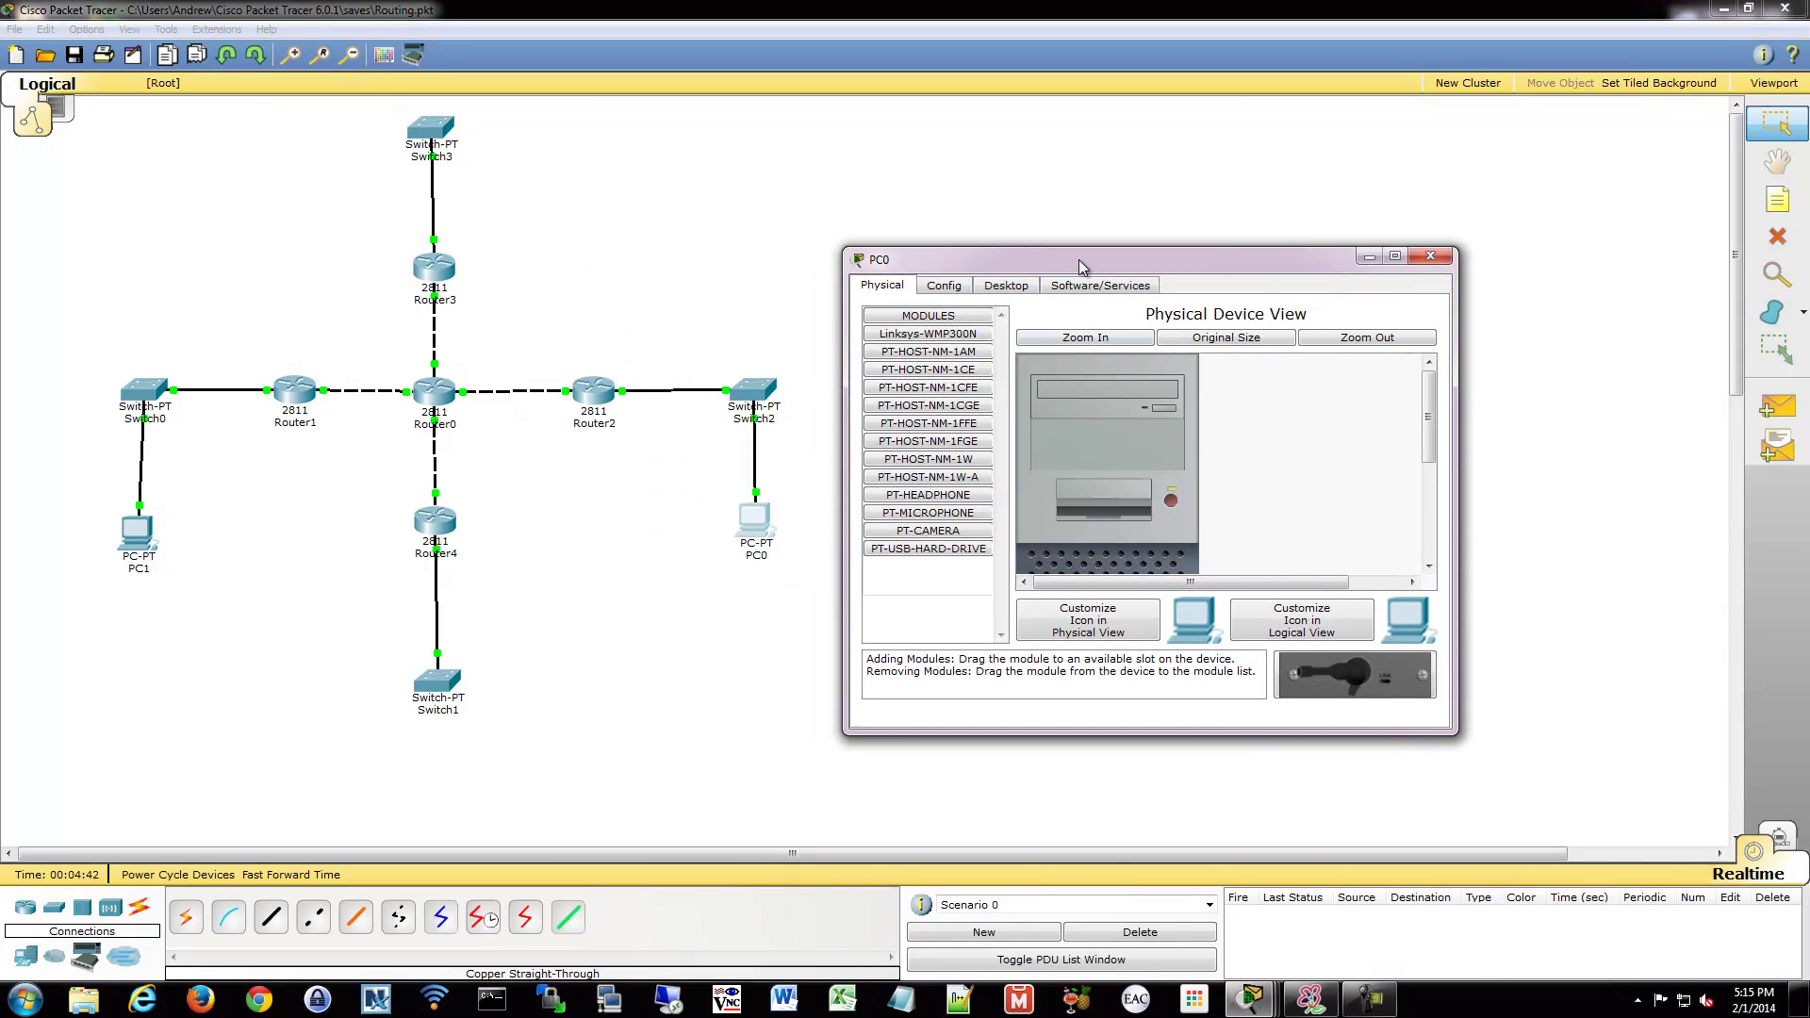
left_click(950, 286)
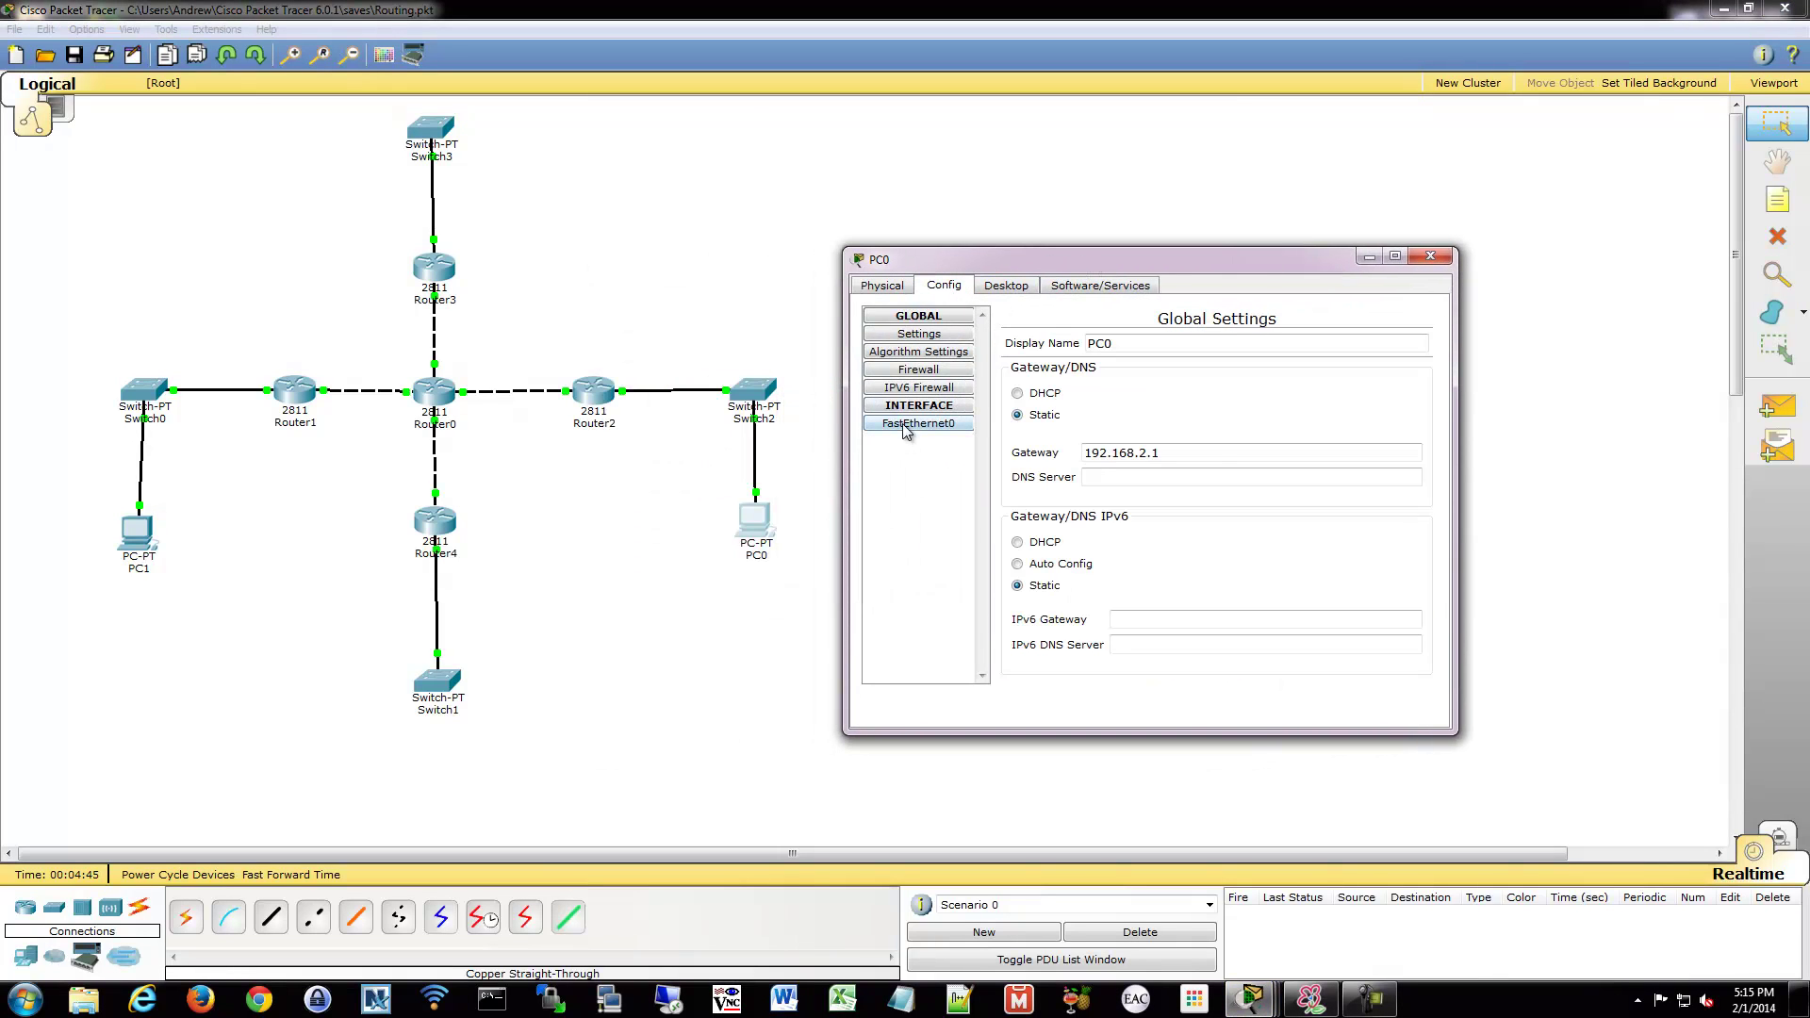
left_click(906, 426)
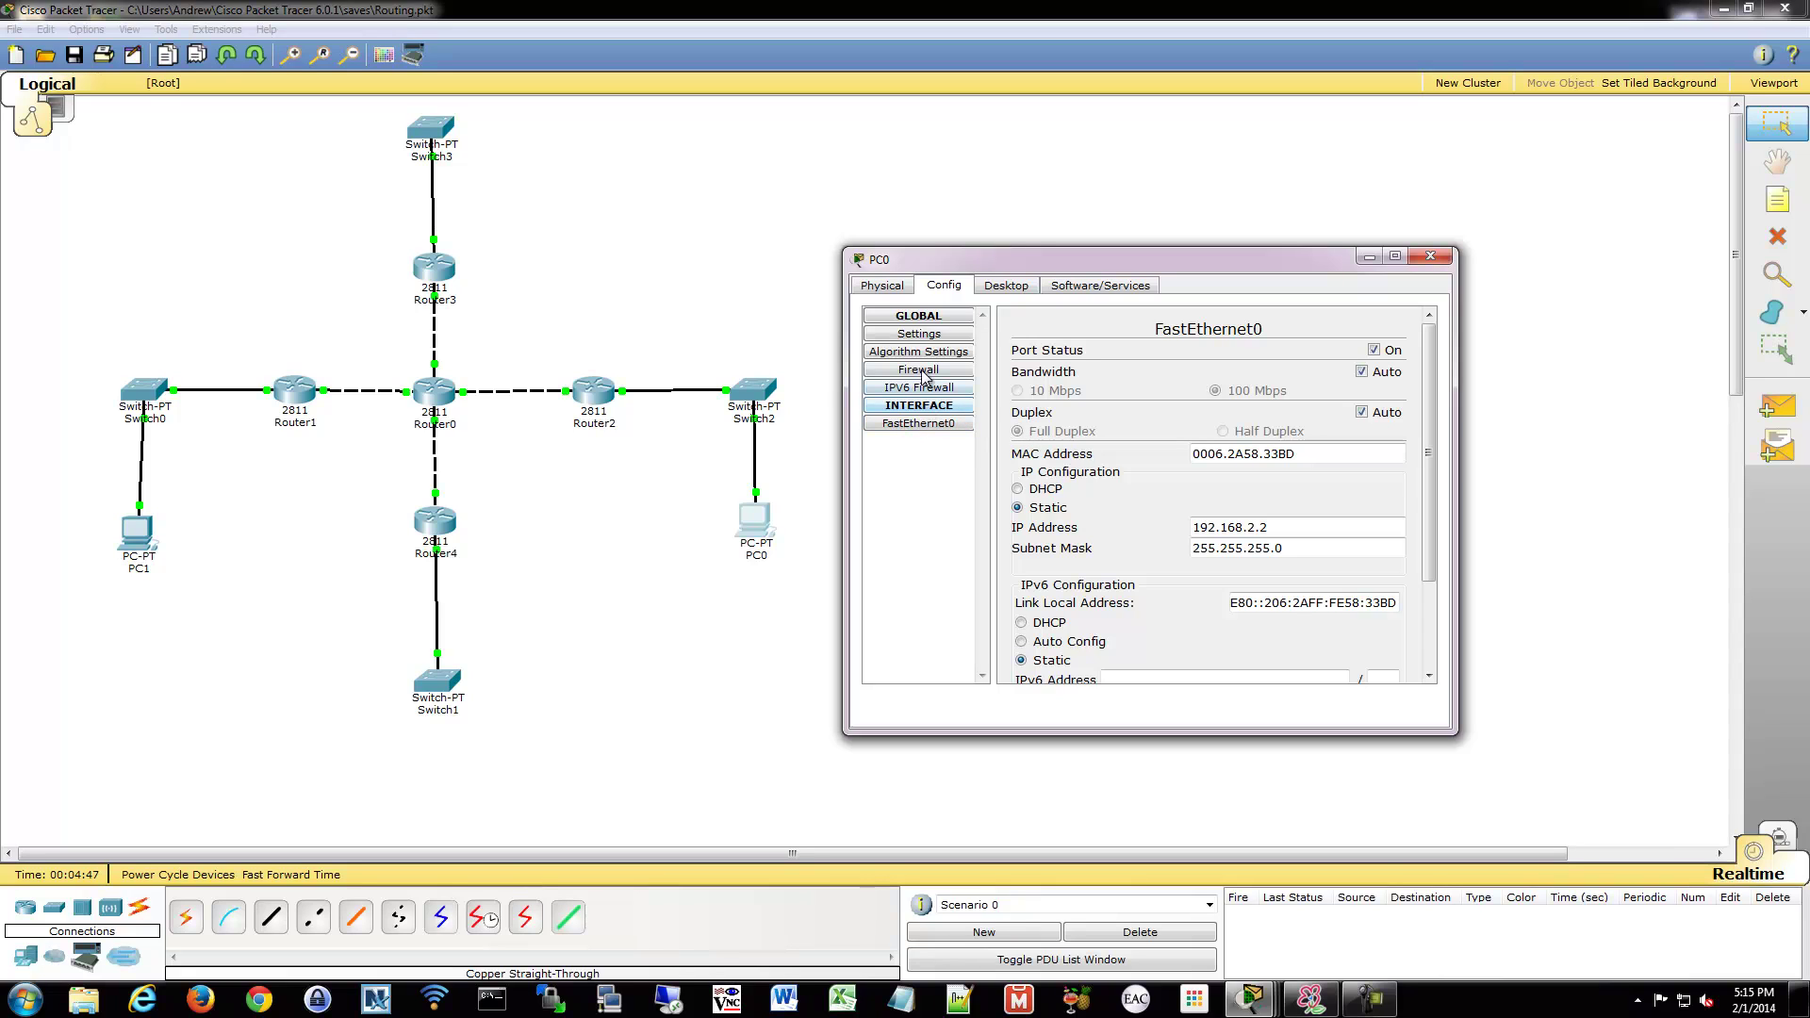
left_click(921, 335)
left_click(1021, 396)
left_click(919, 424)
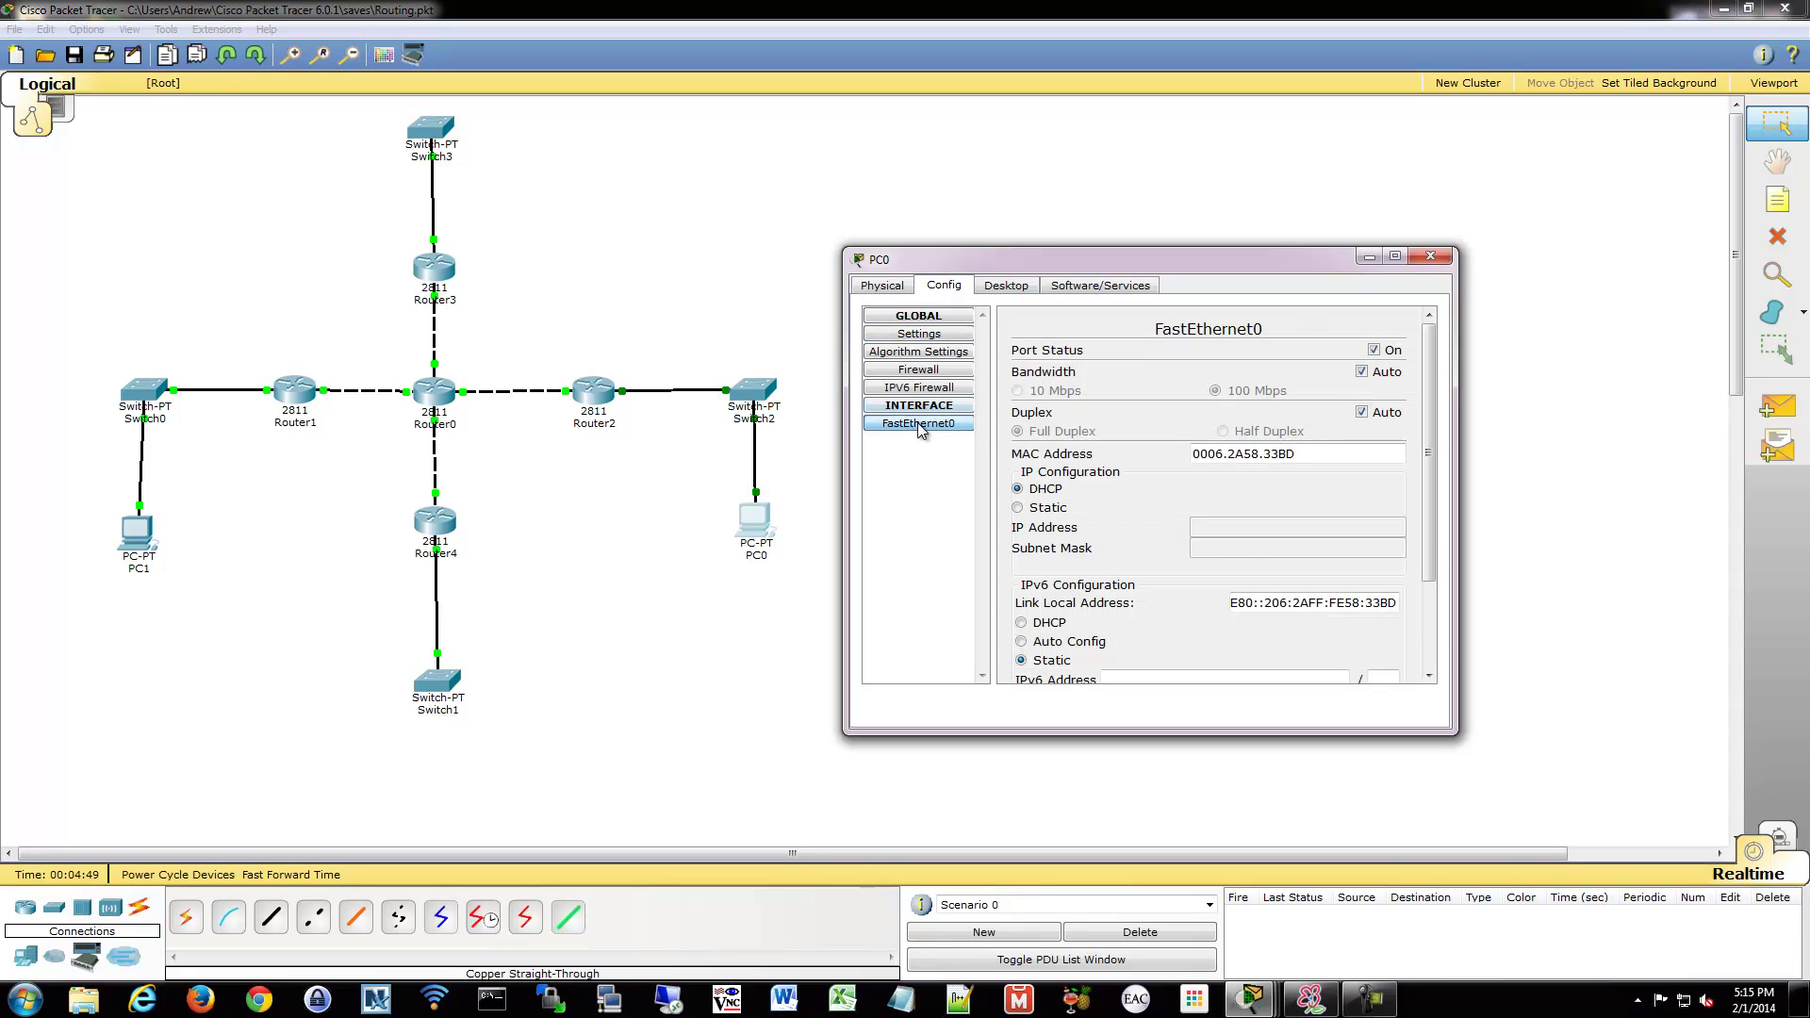
left_click(1428, 253)
Step: Run ipconfig /all on PC0 and highlight address 192.168.2.11 and DHCP server 192.168.2.1
left_click(754, 519)
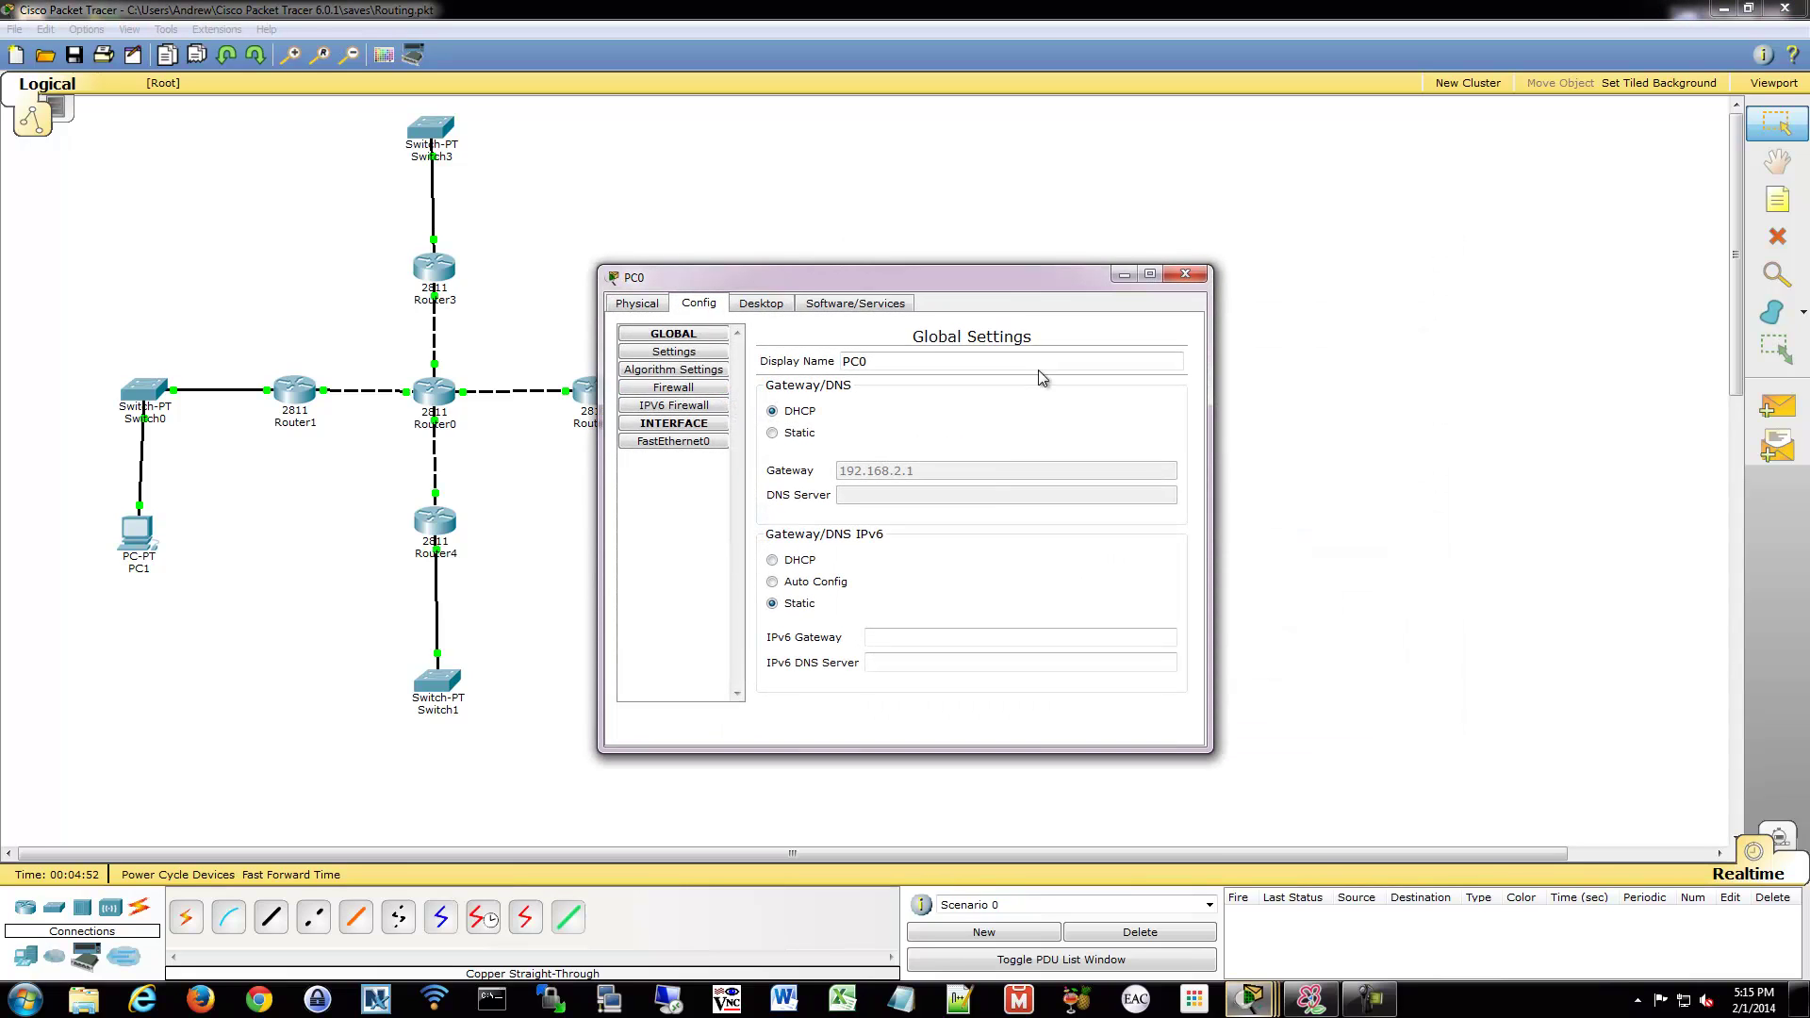
left_click(773, 308)
left_click_drag(811, 279, 1155, 278)
left_click(1356, 391)
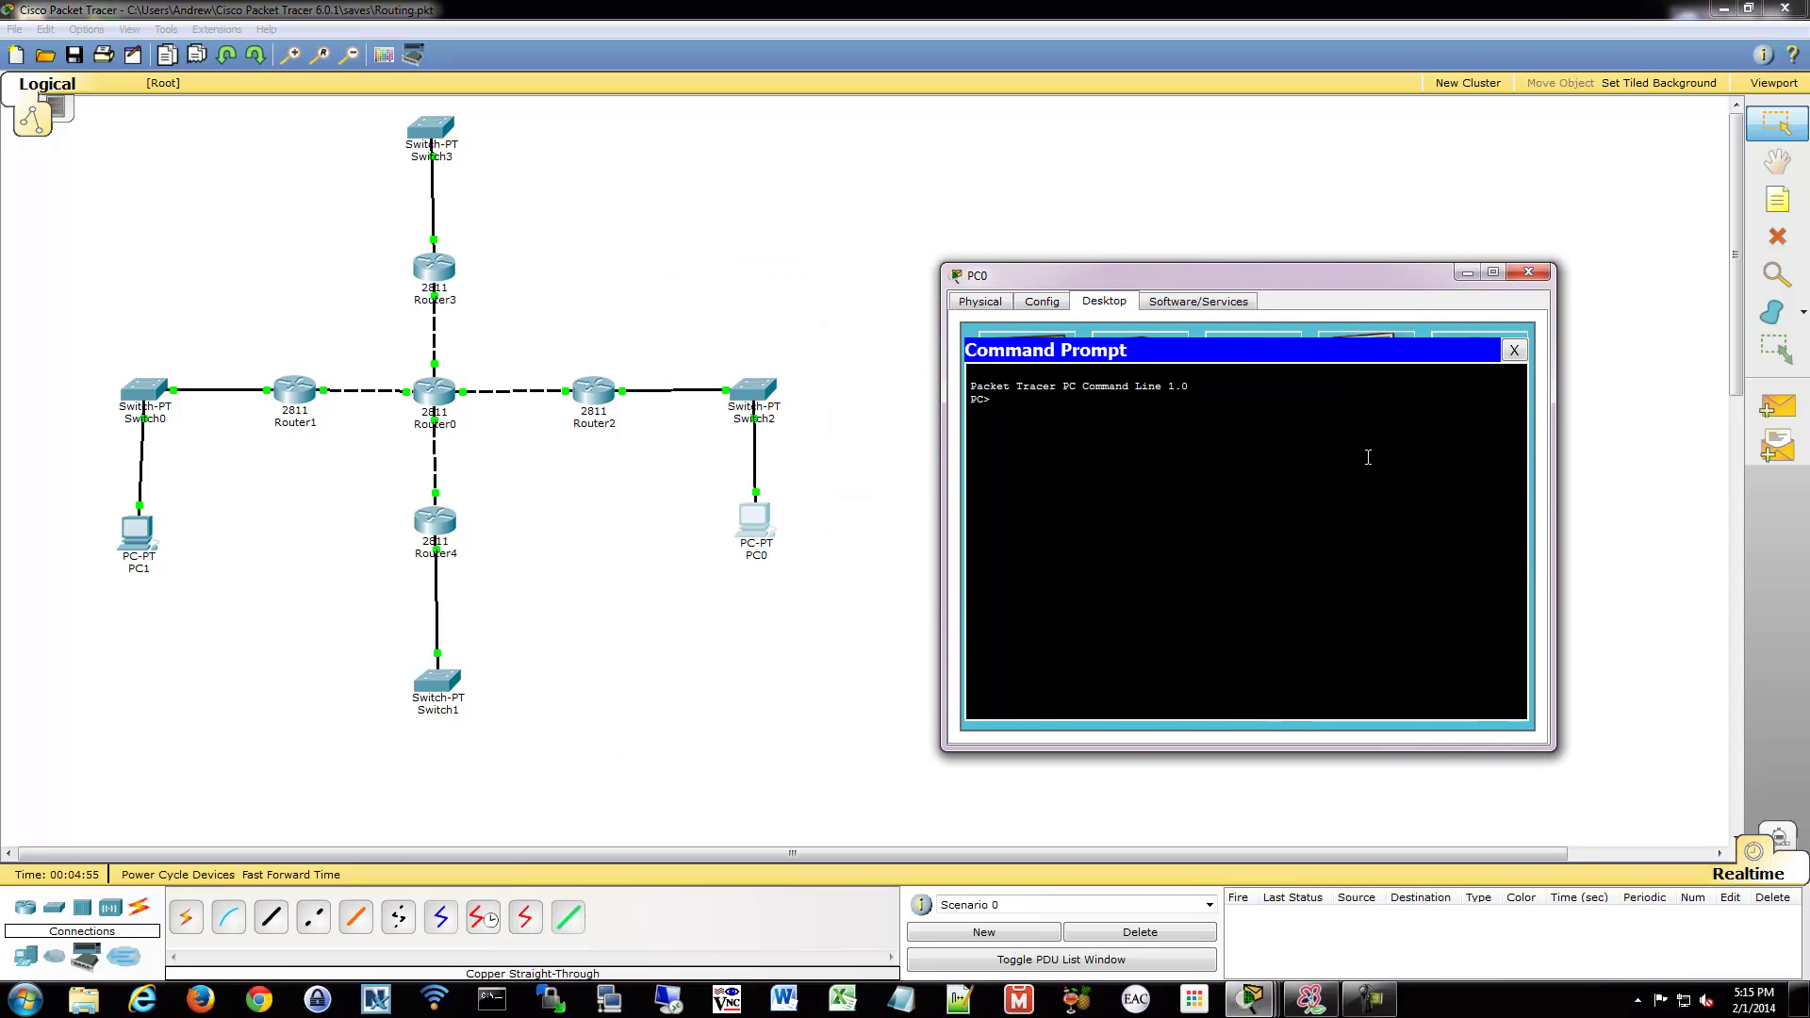
type("ipconfig /all")
key("Return")
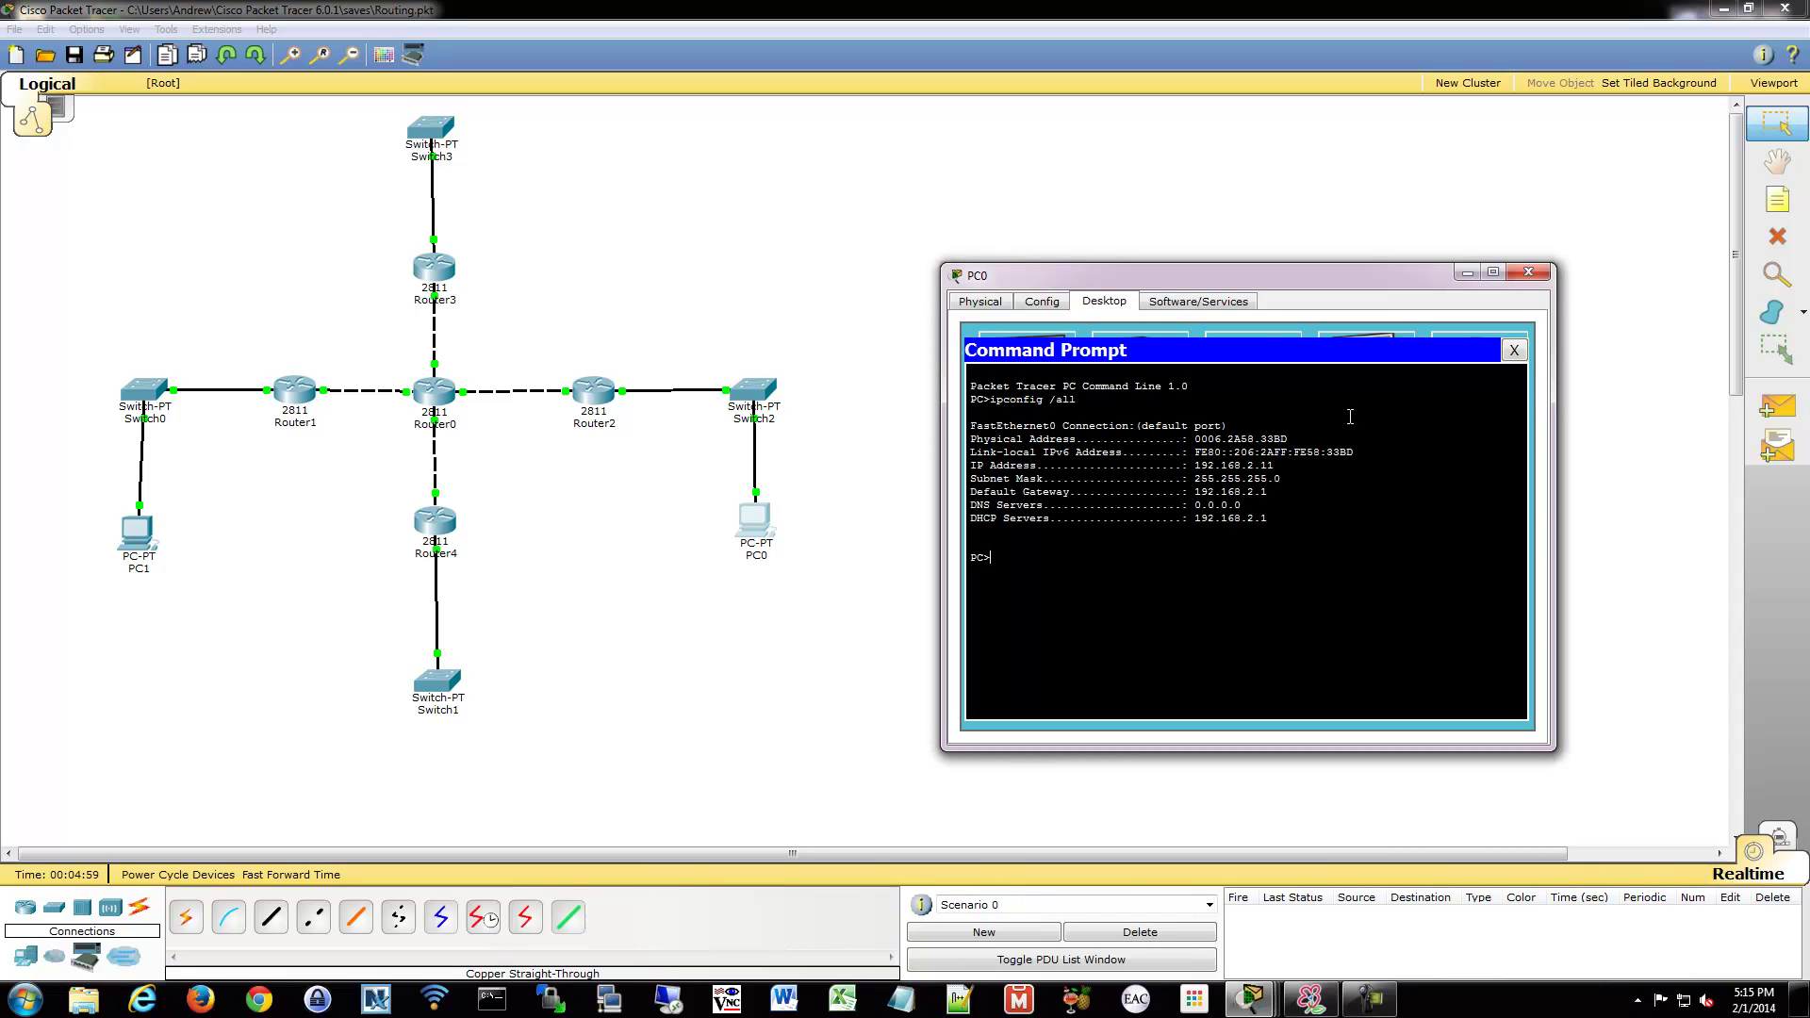
left_click_drag(1275, 465, 1190, 435)
left_click(1320, 497)
left_click_drag(1275, 516, 962, 518)
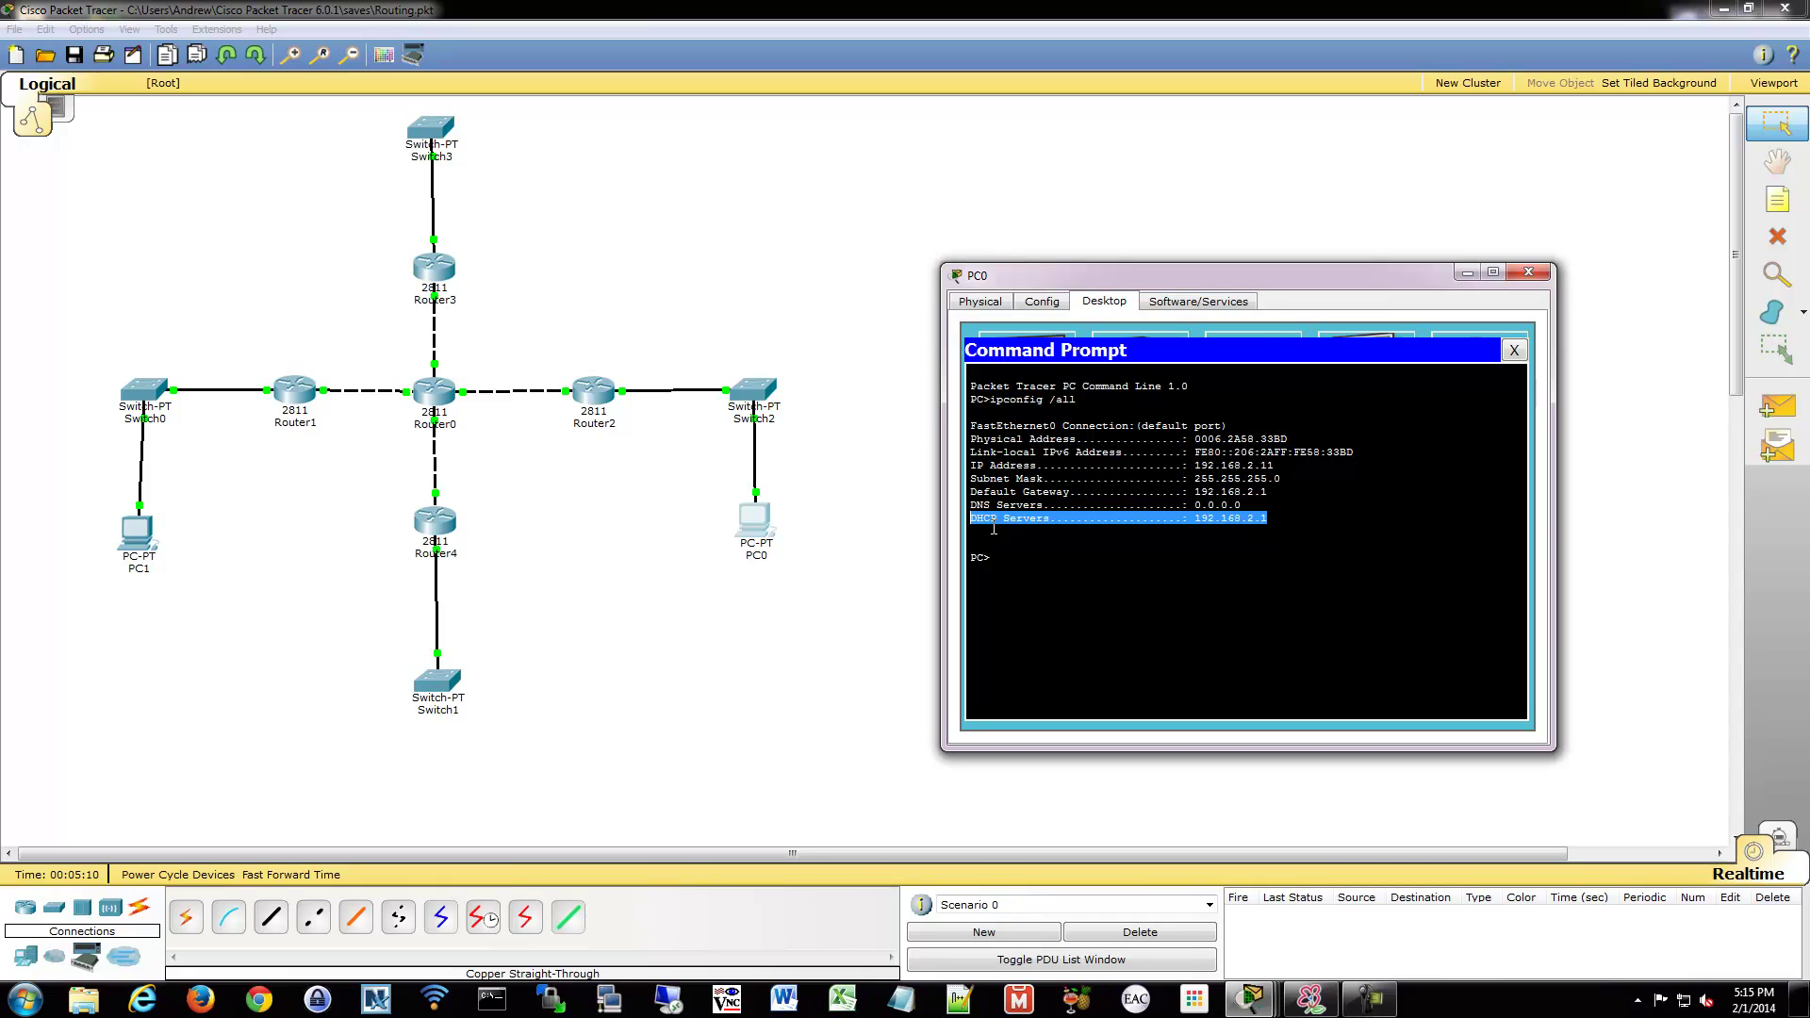
Step: On Router2, run end and show ip dhcp binding, highlighting PC0's 192.168.2.11 entry
left_click(584, 399)
type("end")
key("Return")
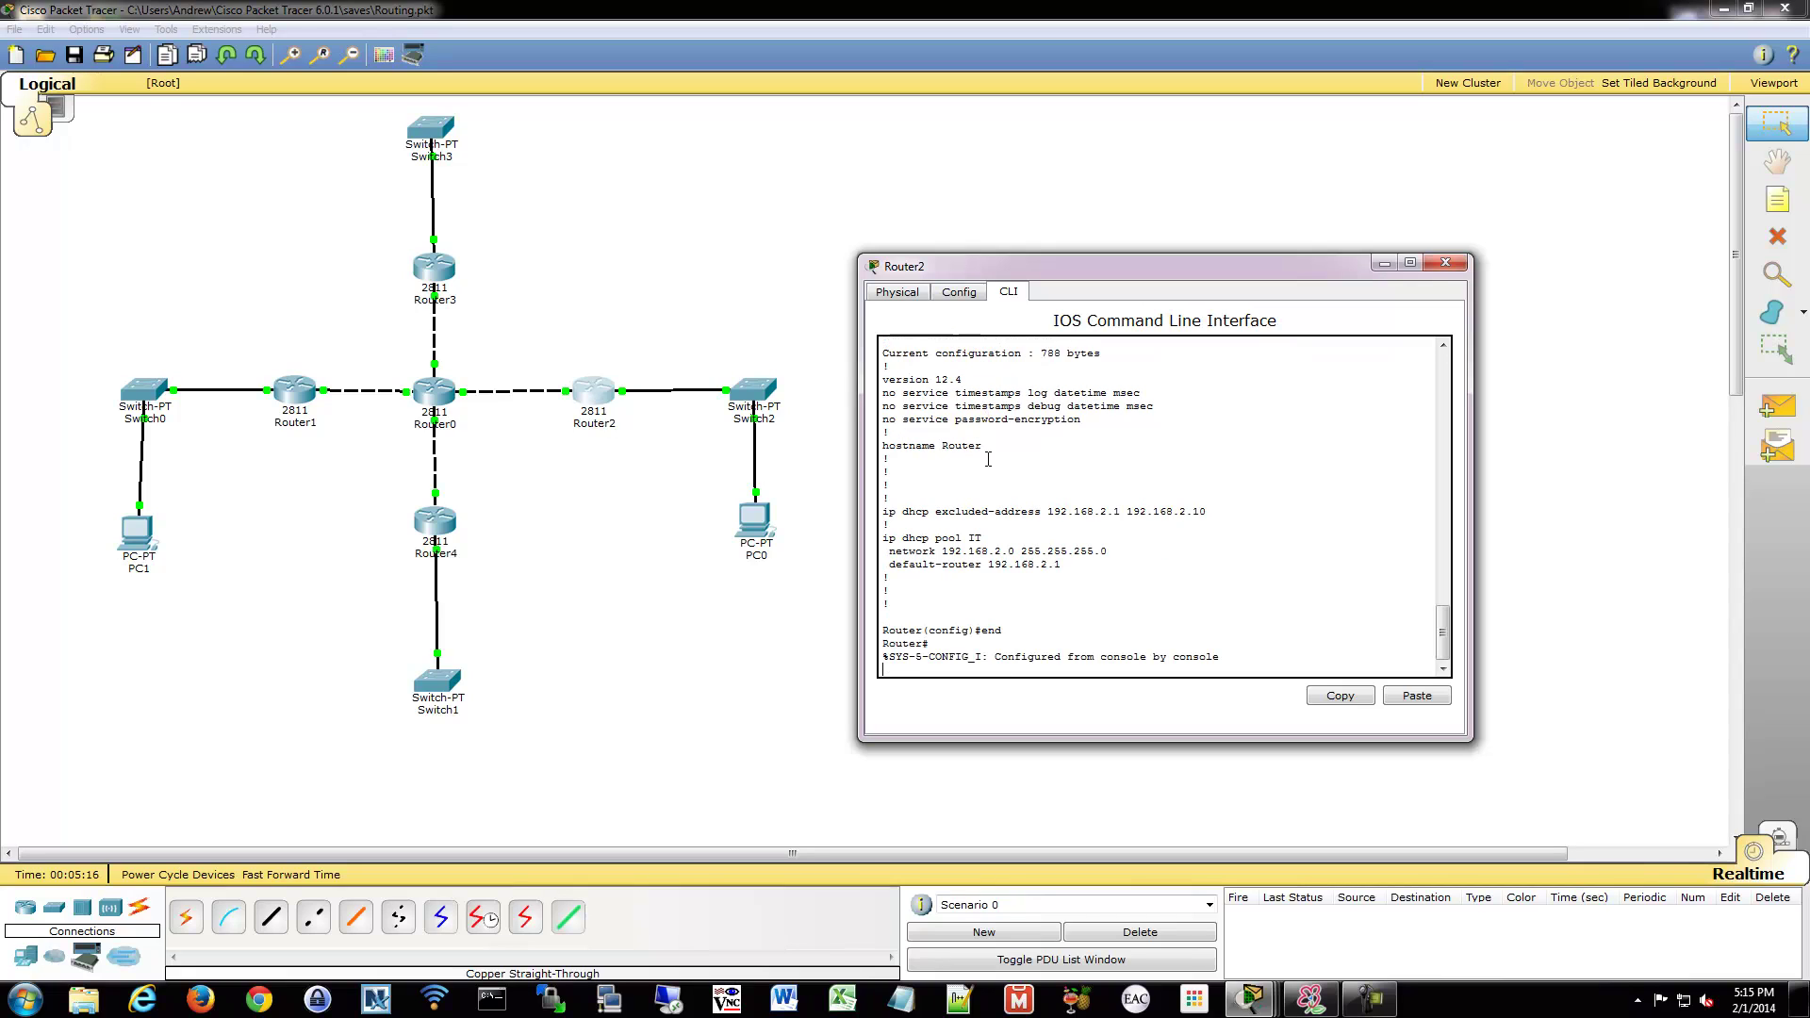
key("Return")
key("Return")
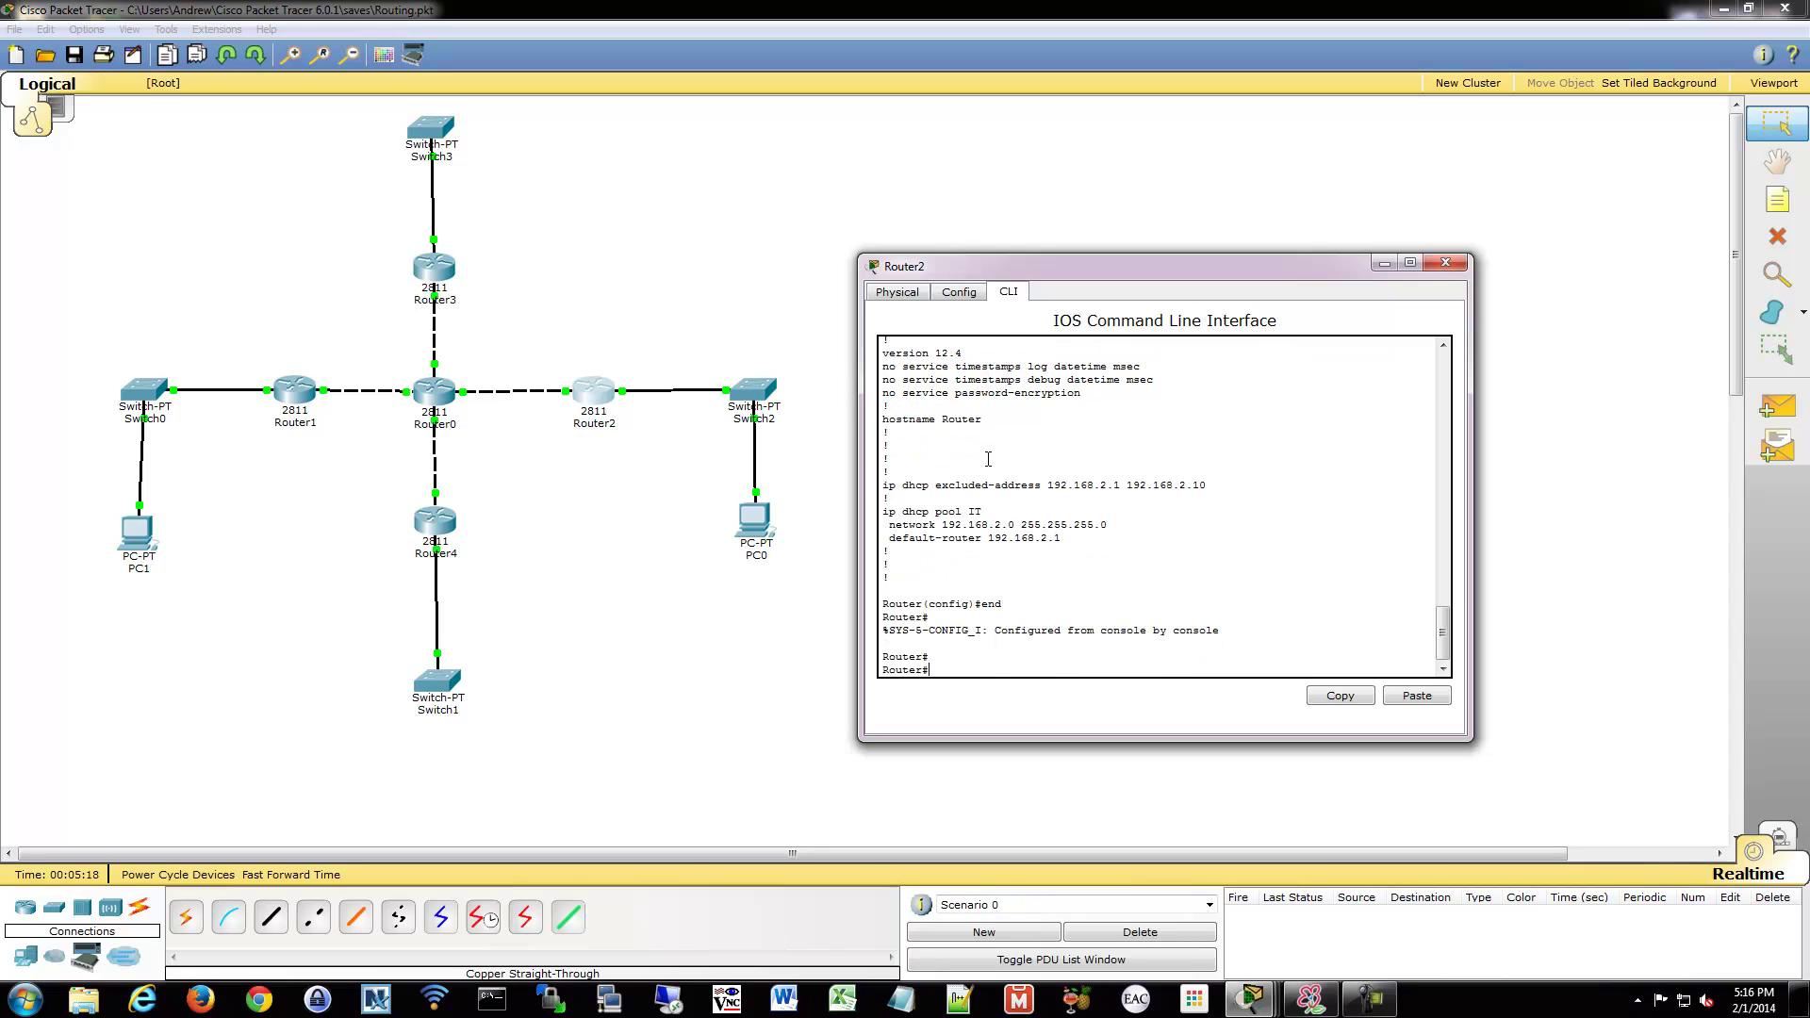
type("show ip")
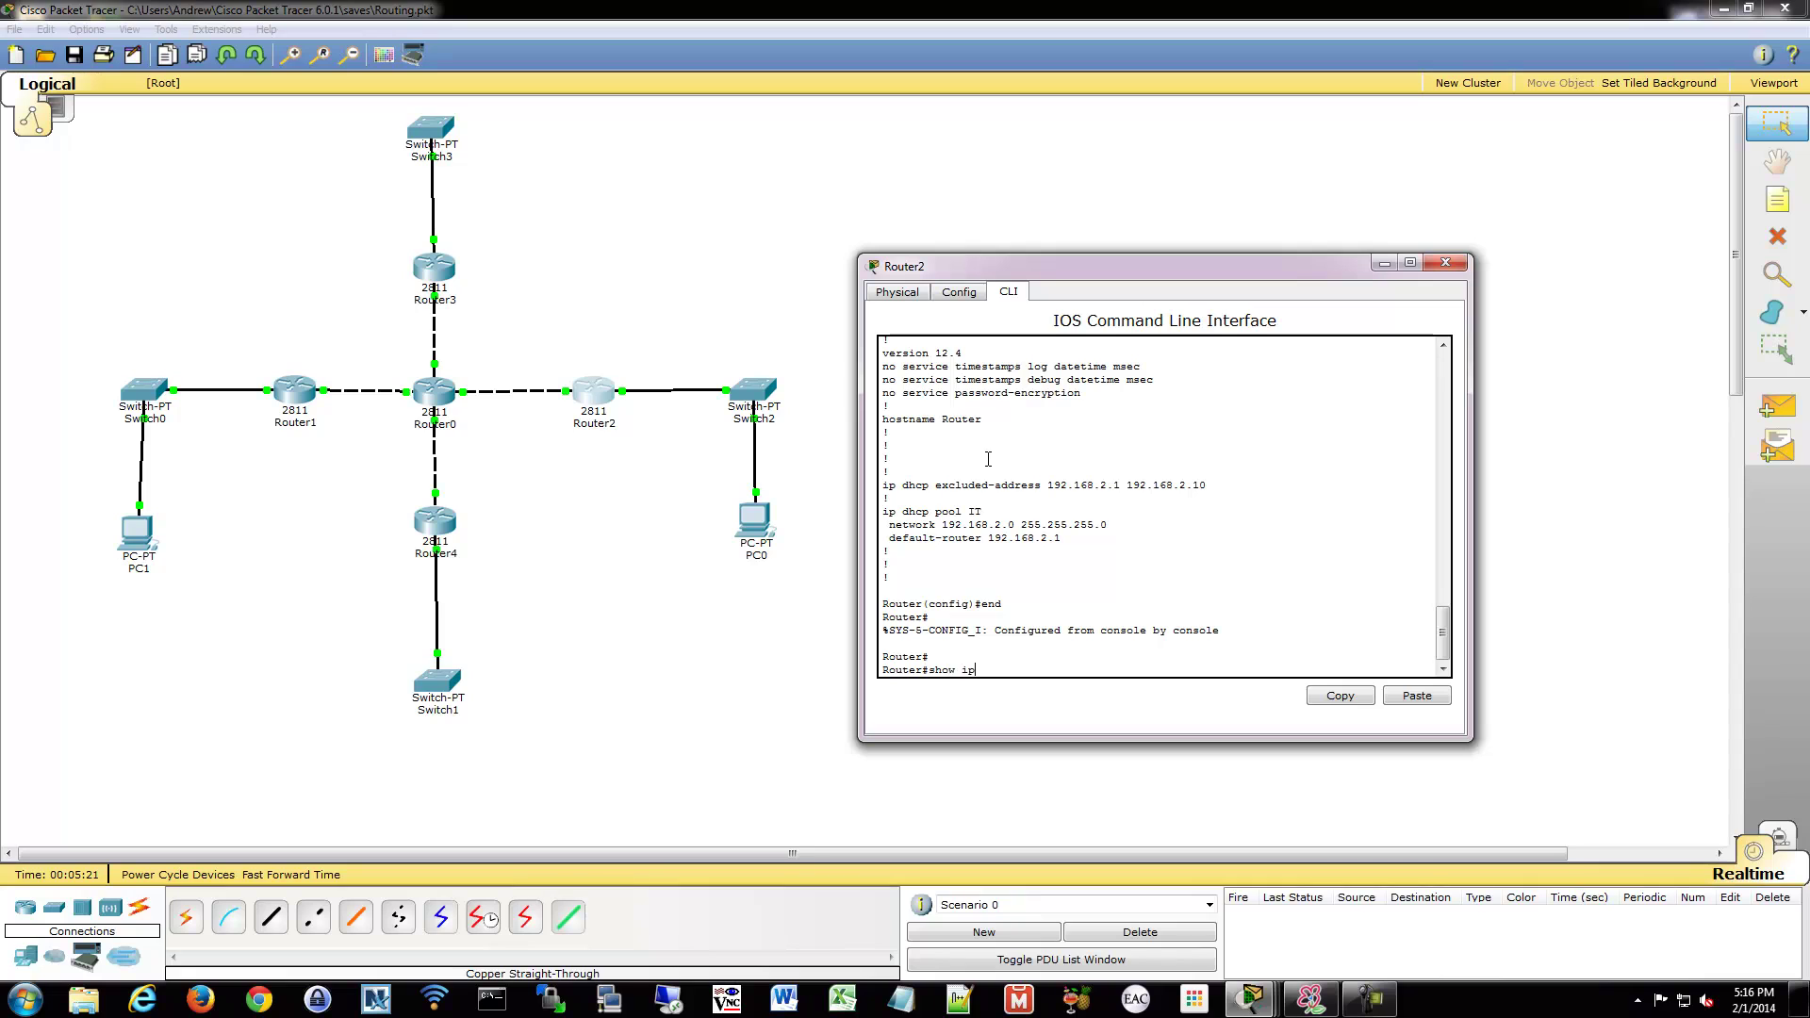
type(" dhcp bin")
key("Tab")
key("Return")
key("Return")
key("Return")
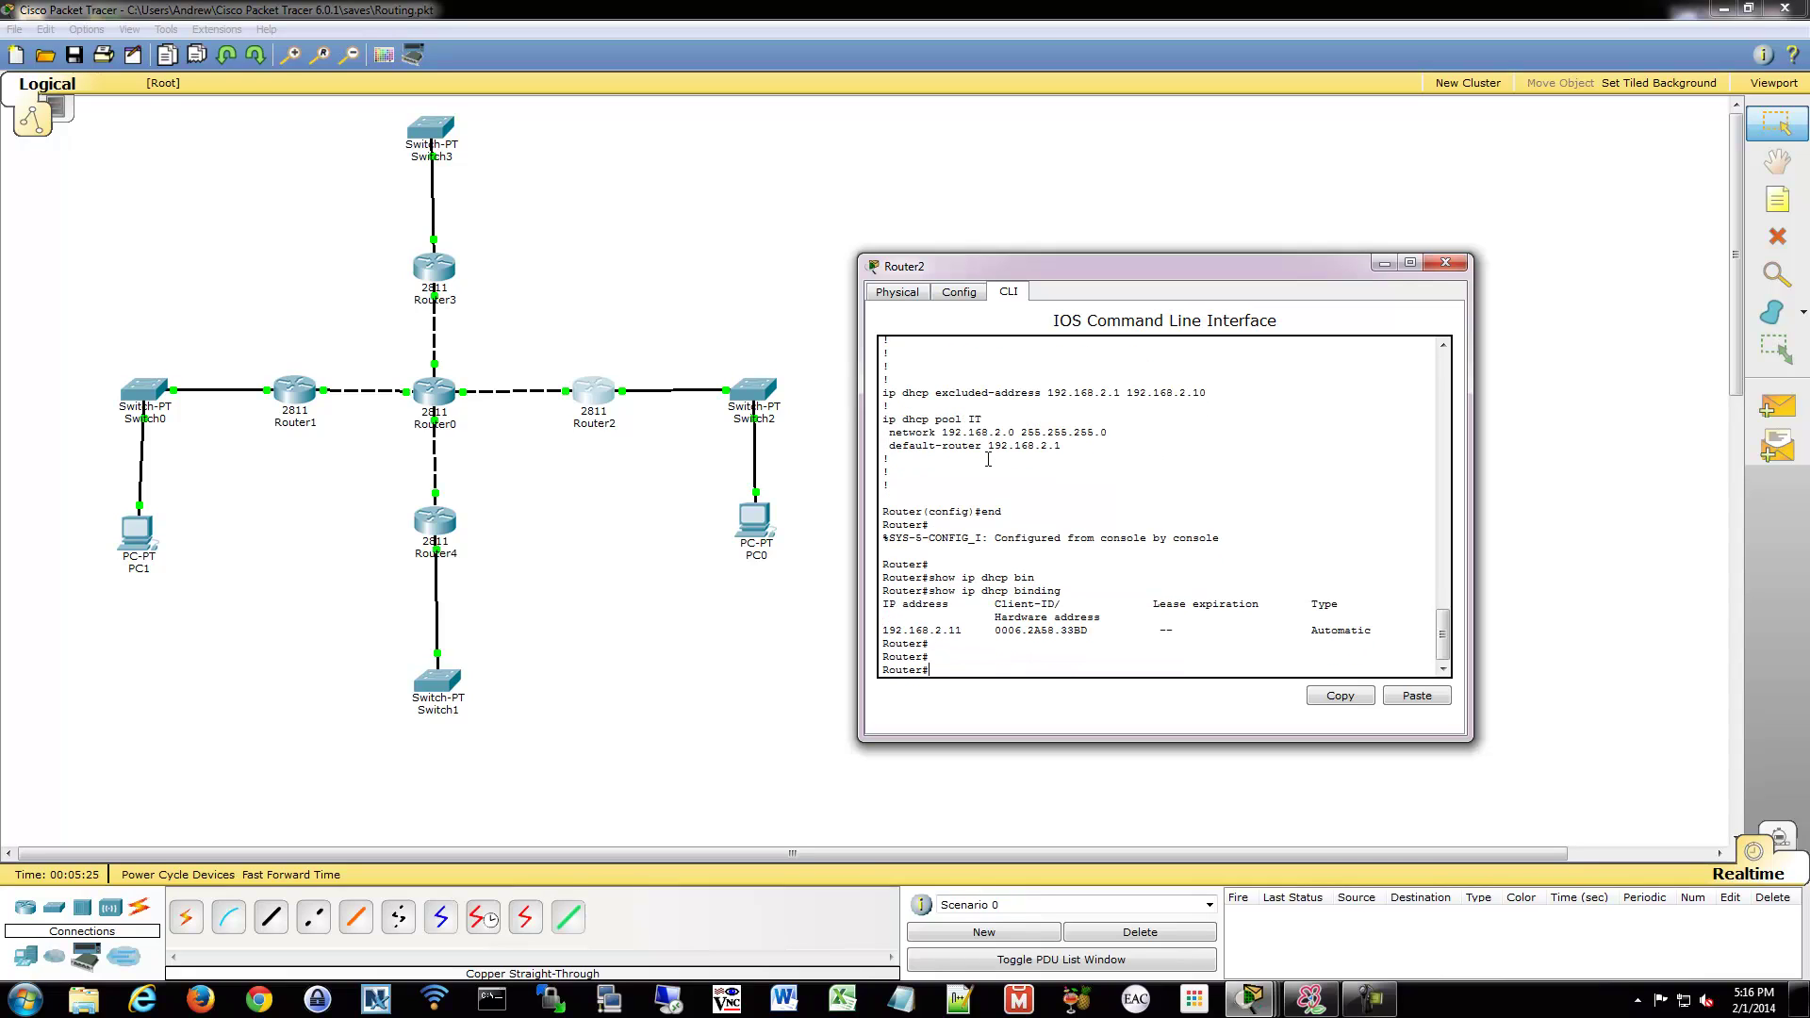
left_click_drag(883, 630, 1199, 631)
left_click(1020, 655)
key("Return")
key("Return")
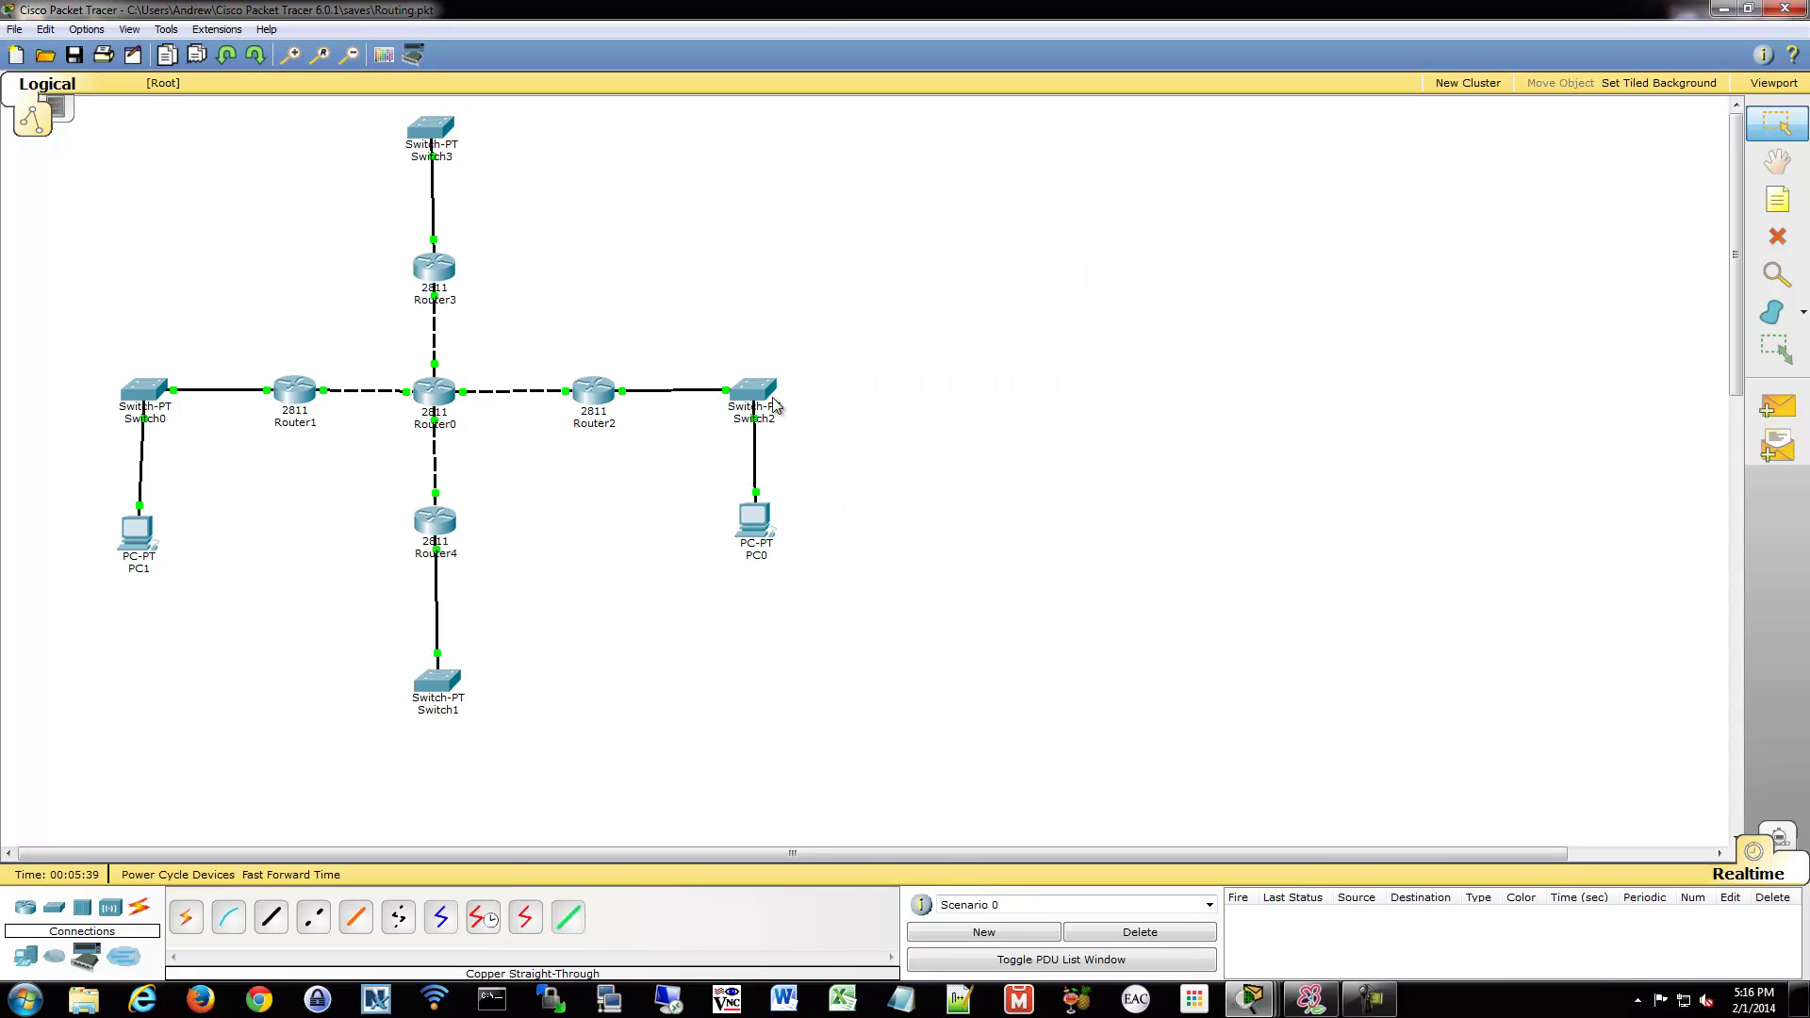
Step: Close PC0's window and bring Router2's command line to the front
mouse_move(1254, 997)
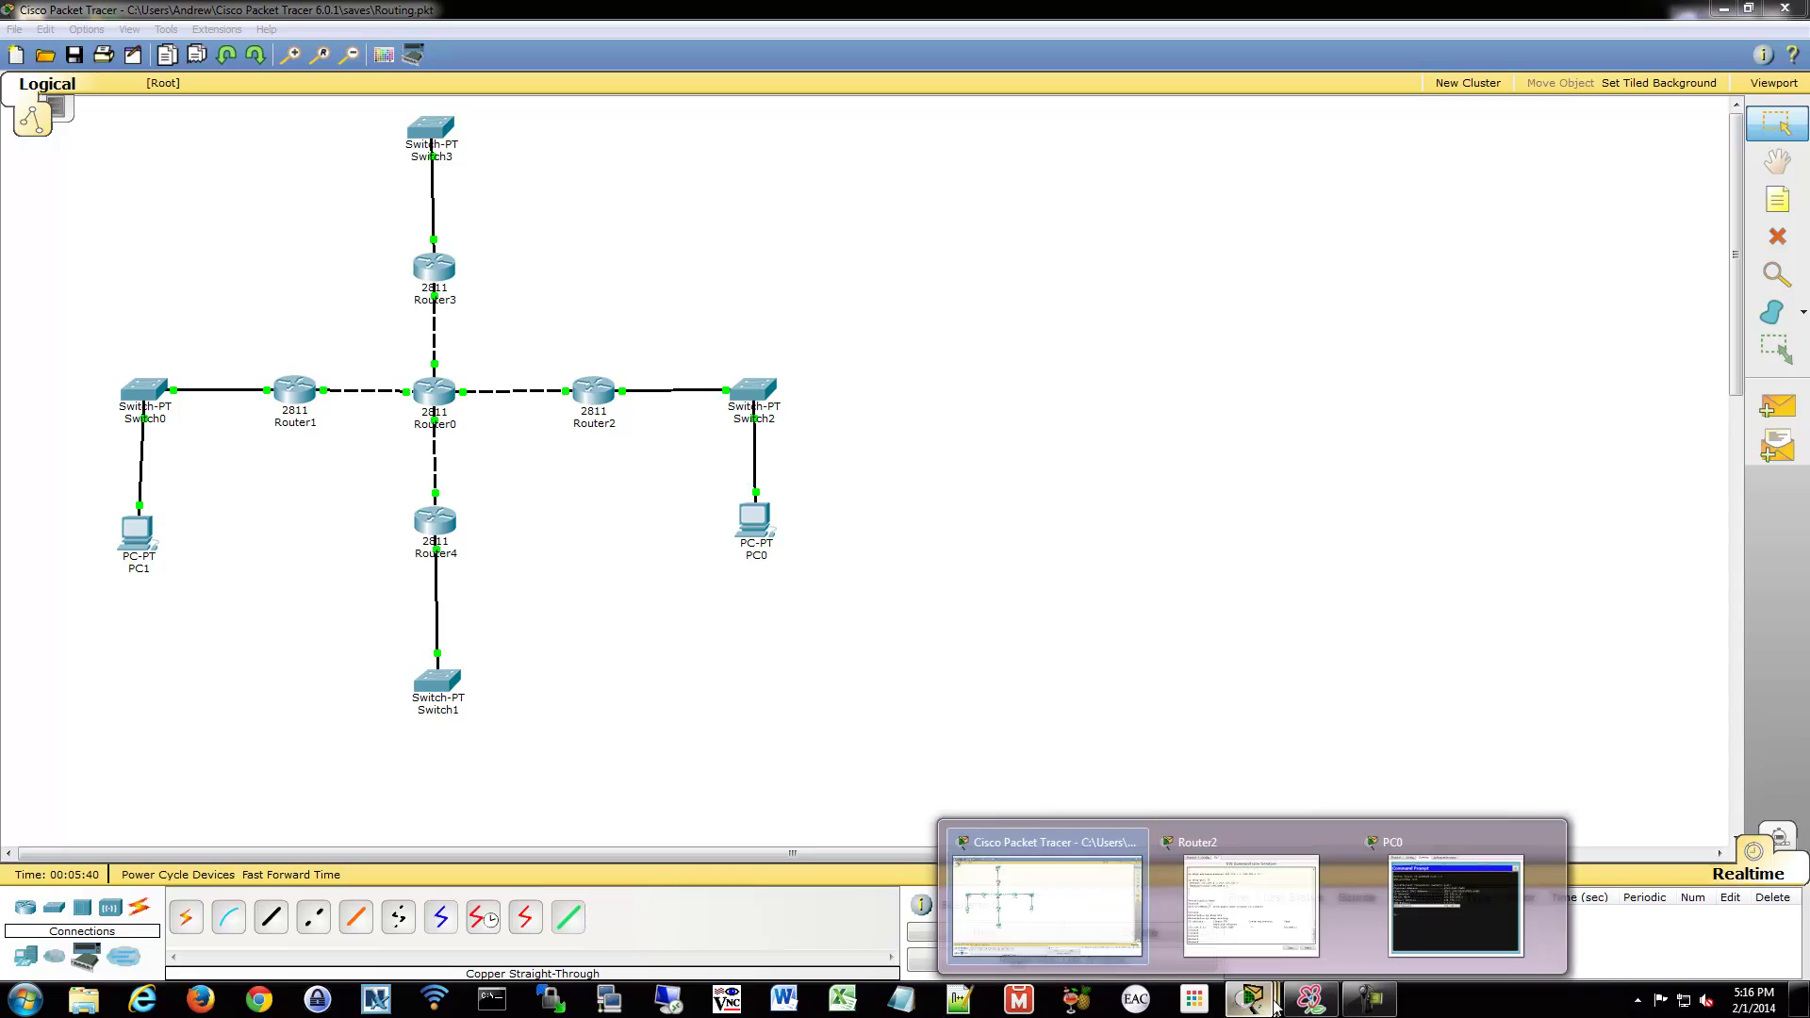
left_click(1457, 900)
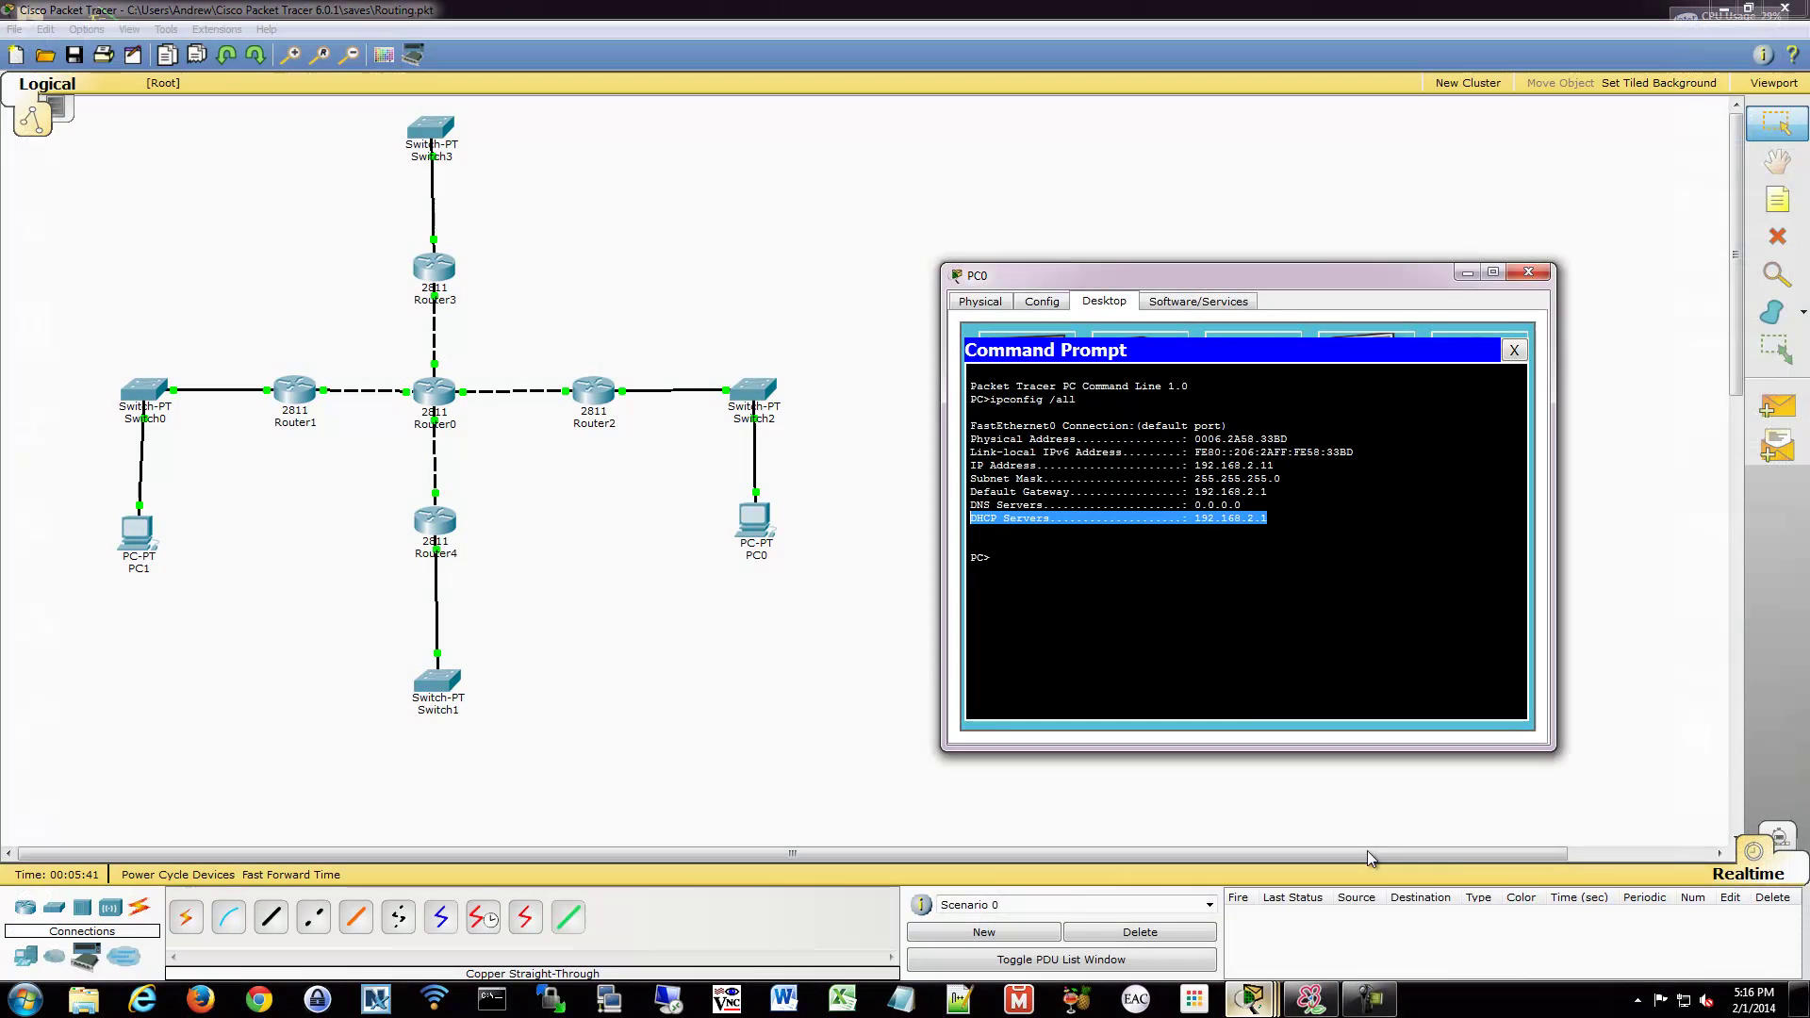
left_click(1528, 272)
mouse_move(1263, 1008)
left_click(1338, 932)
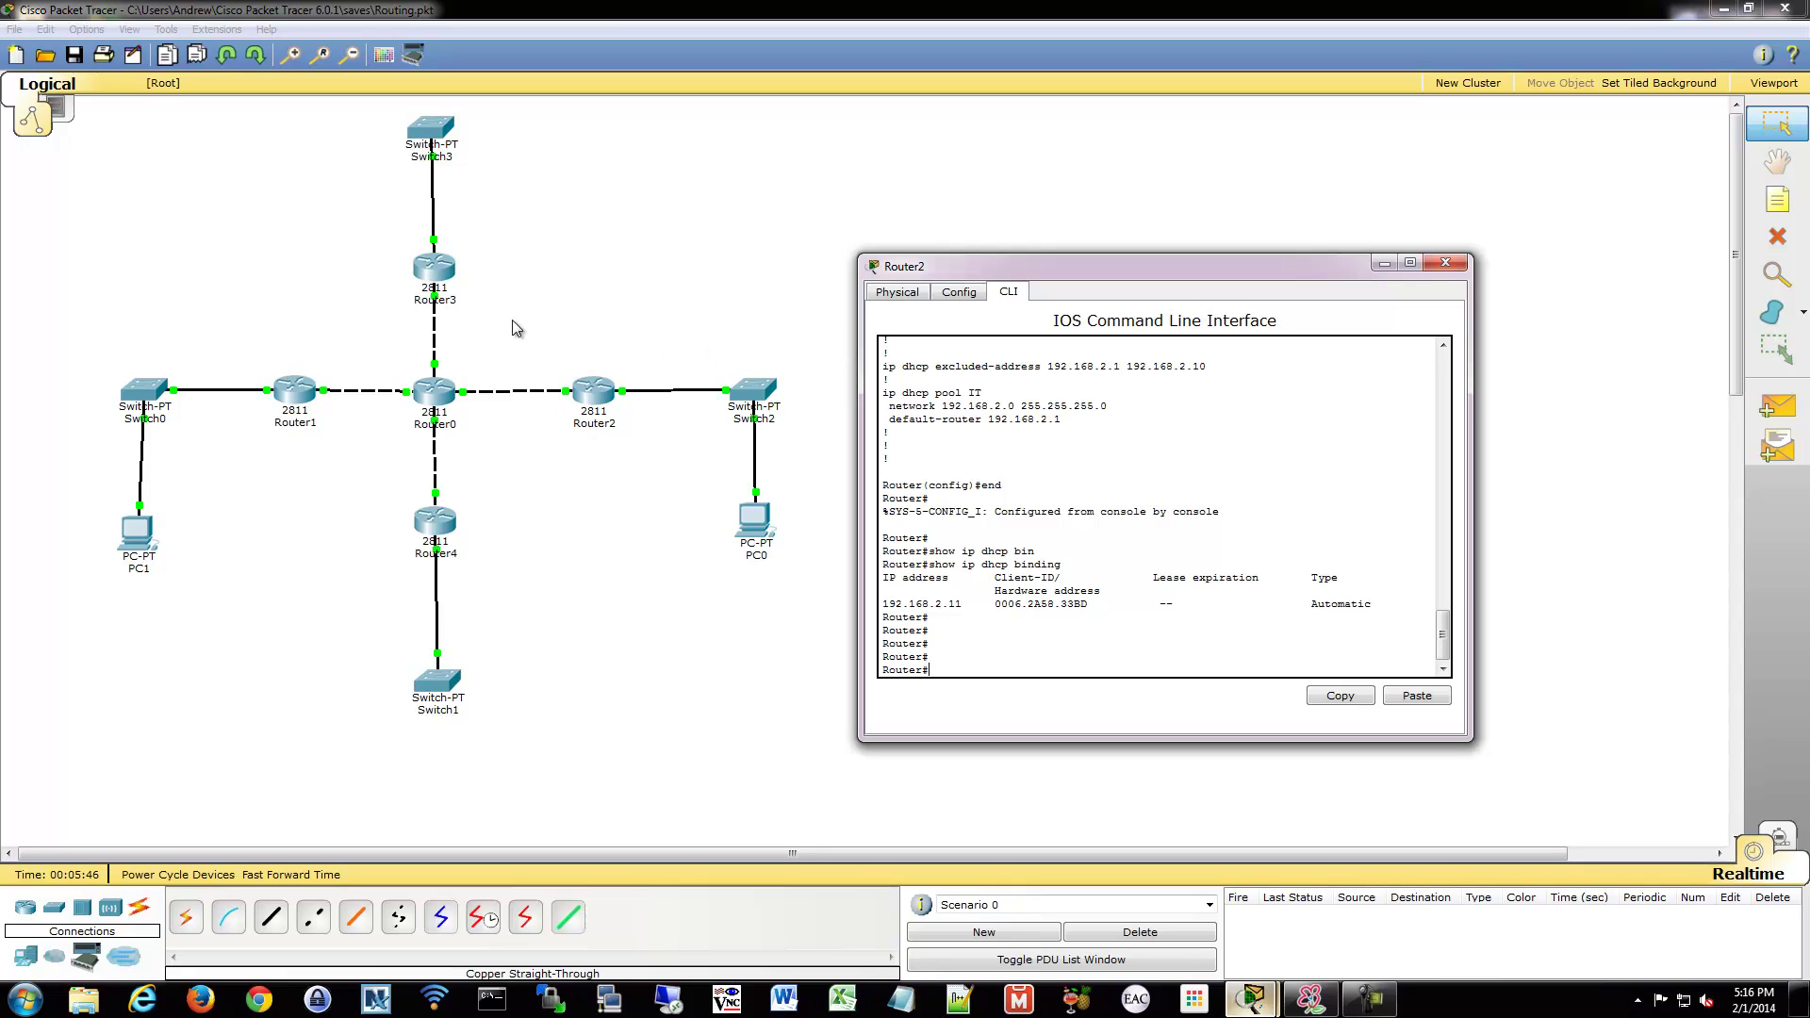
Step: Place a Generic Server, Server0, on the canvas beside Switch3
left_click(26, 957)
left_click(270, 917)
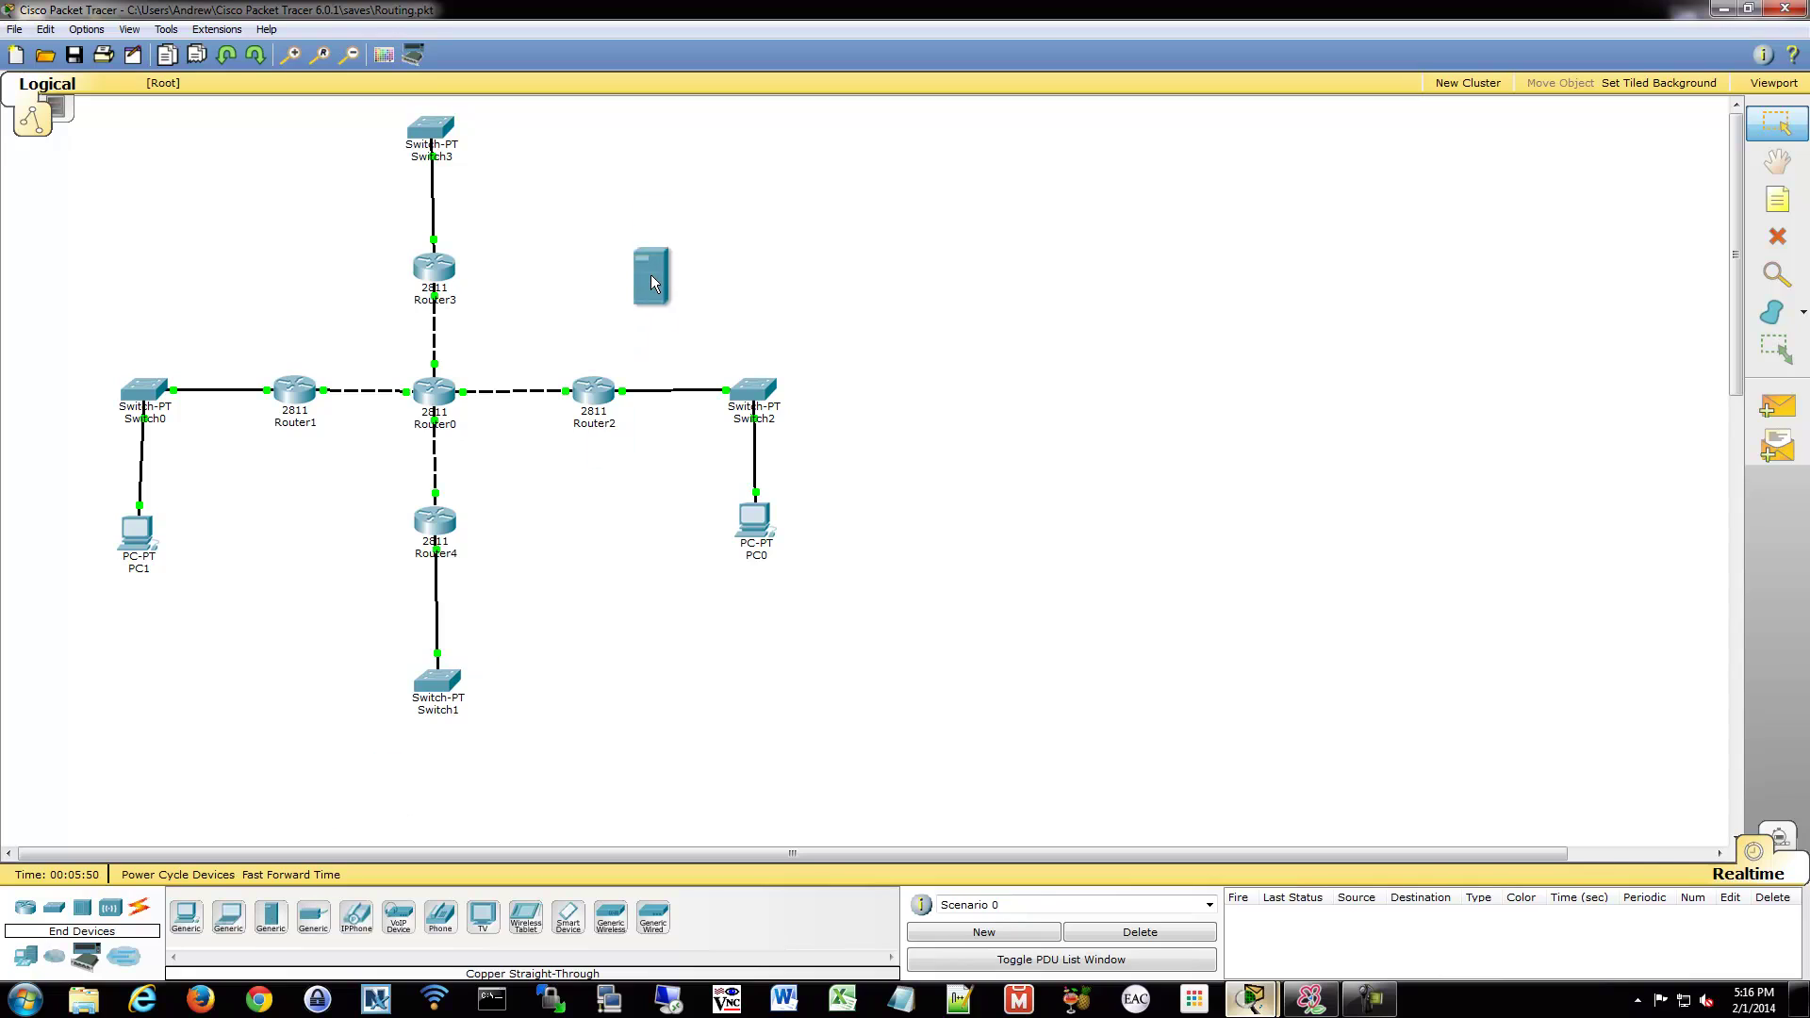
left_click(614, 138)
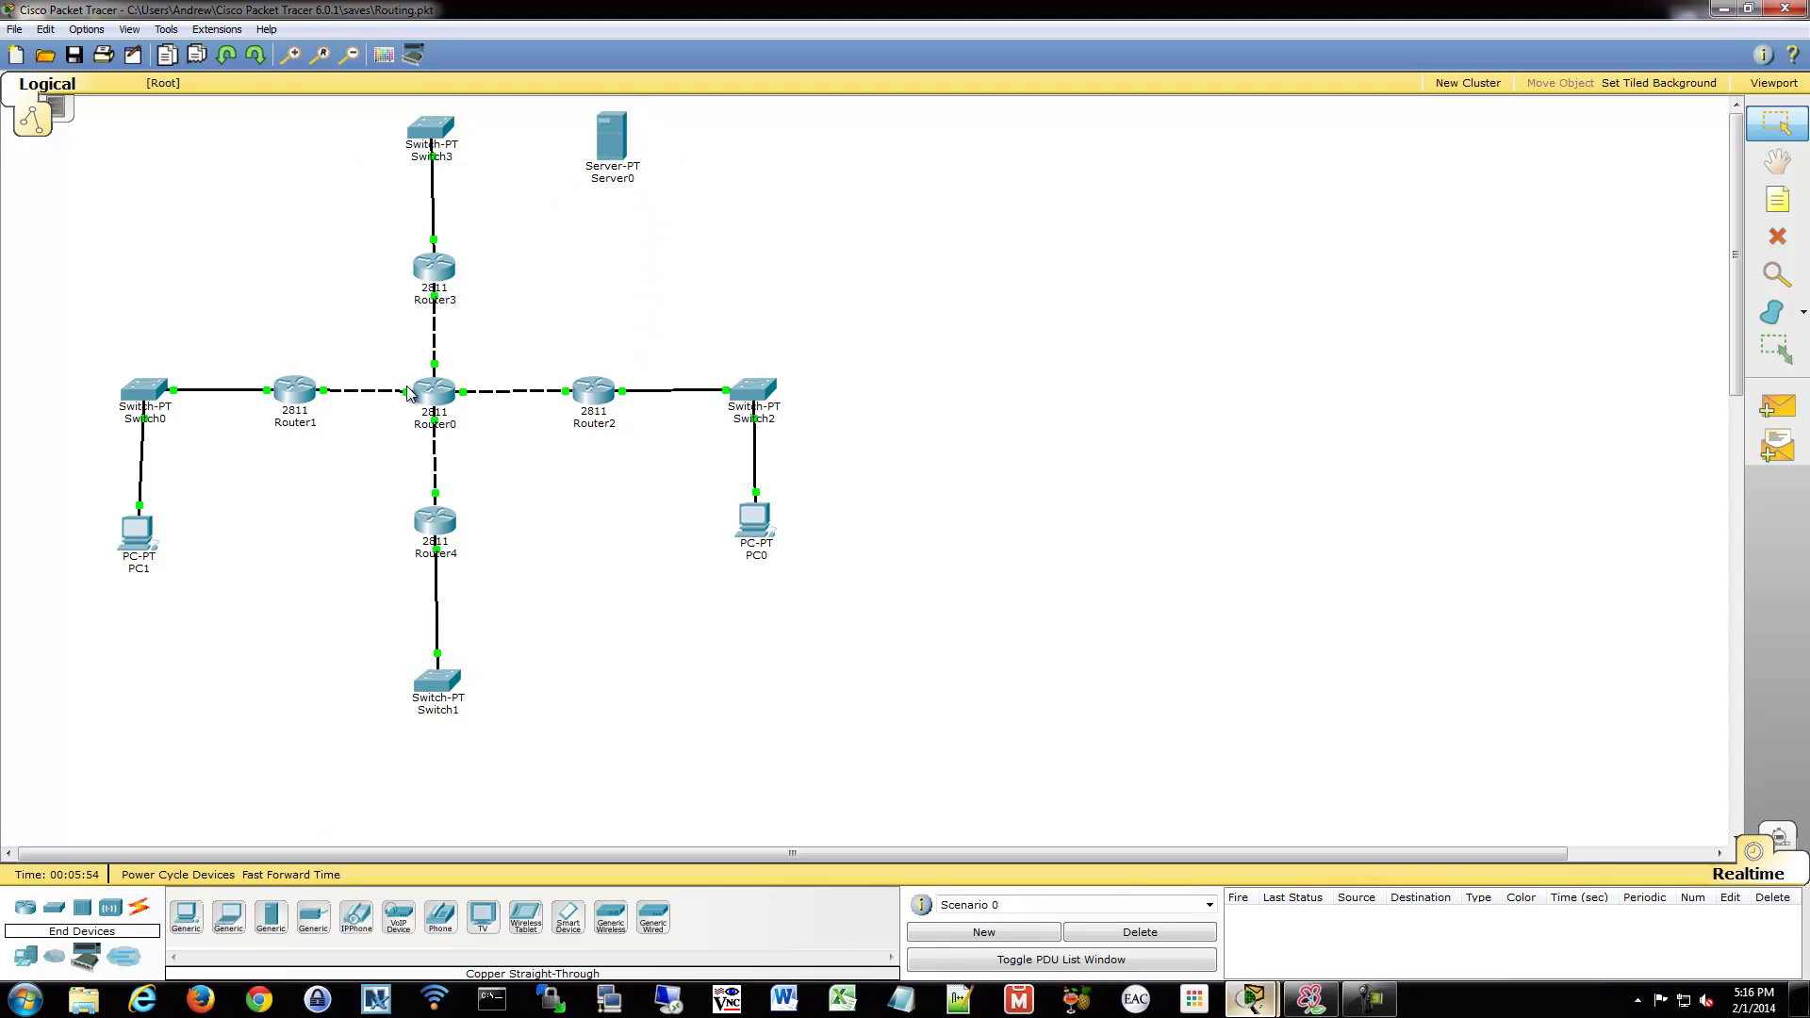
mouse_move(408, 392)
left_click_drag(899, 576, 628, 471)
left_click_drag(400, 205, 604, 233)
Step: On Router2, enter conf t, run no ip dhcp pool IT, then end
left_click(615, 403)
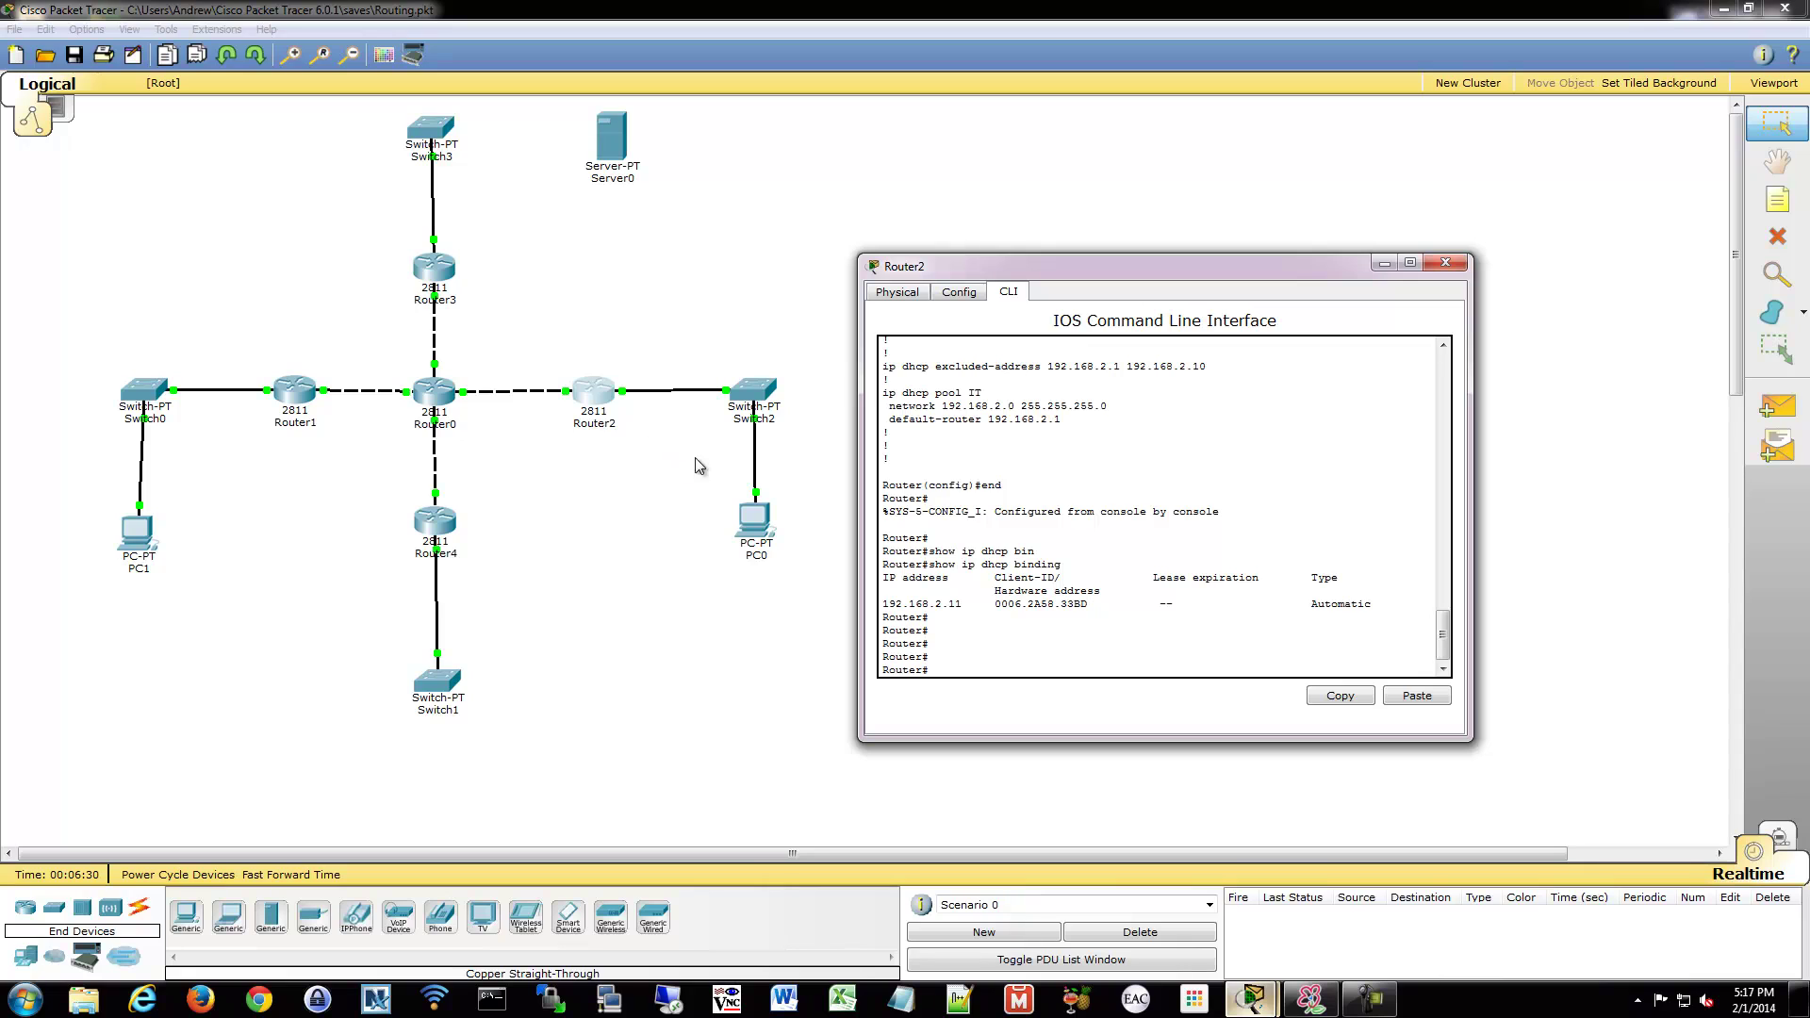
left_click(1022, 458)
type("conf t")
key("Return")
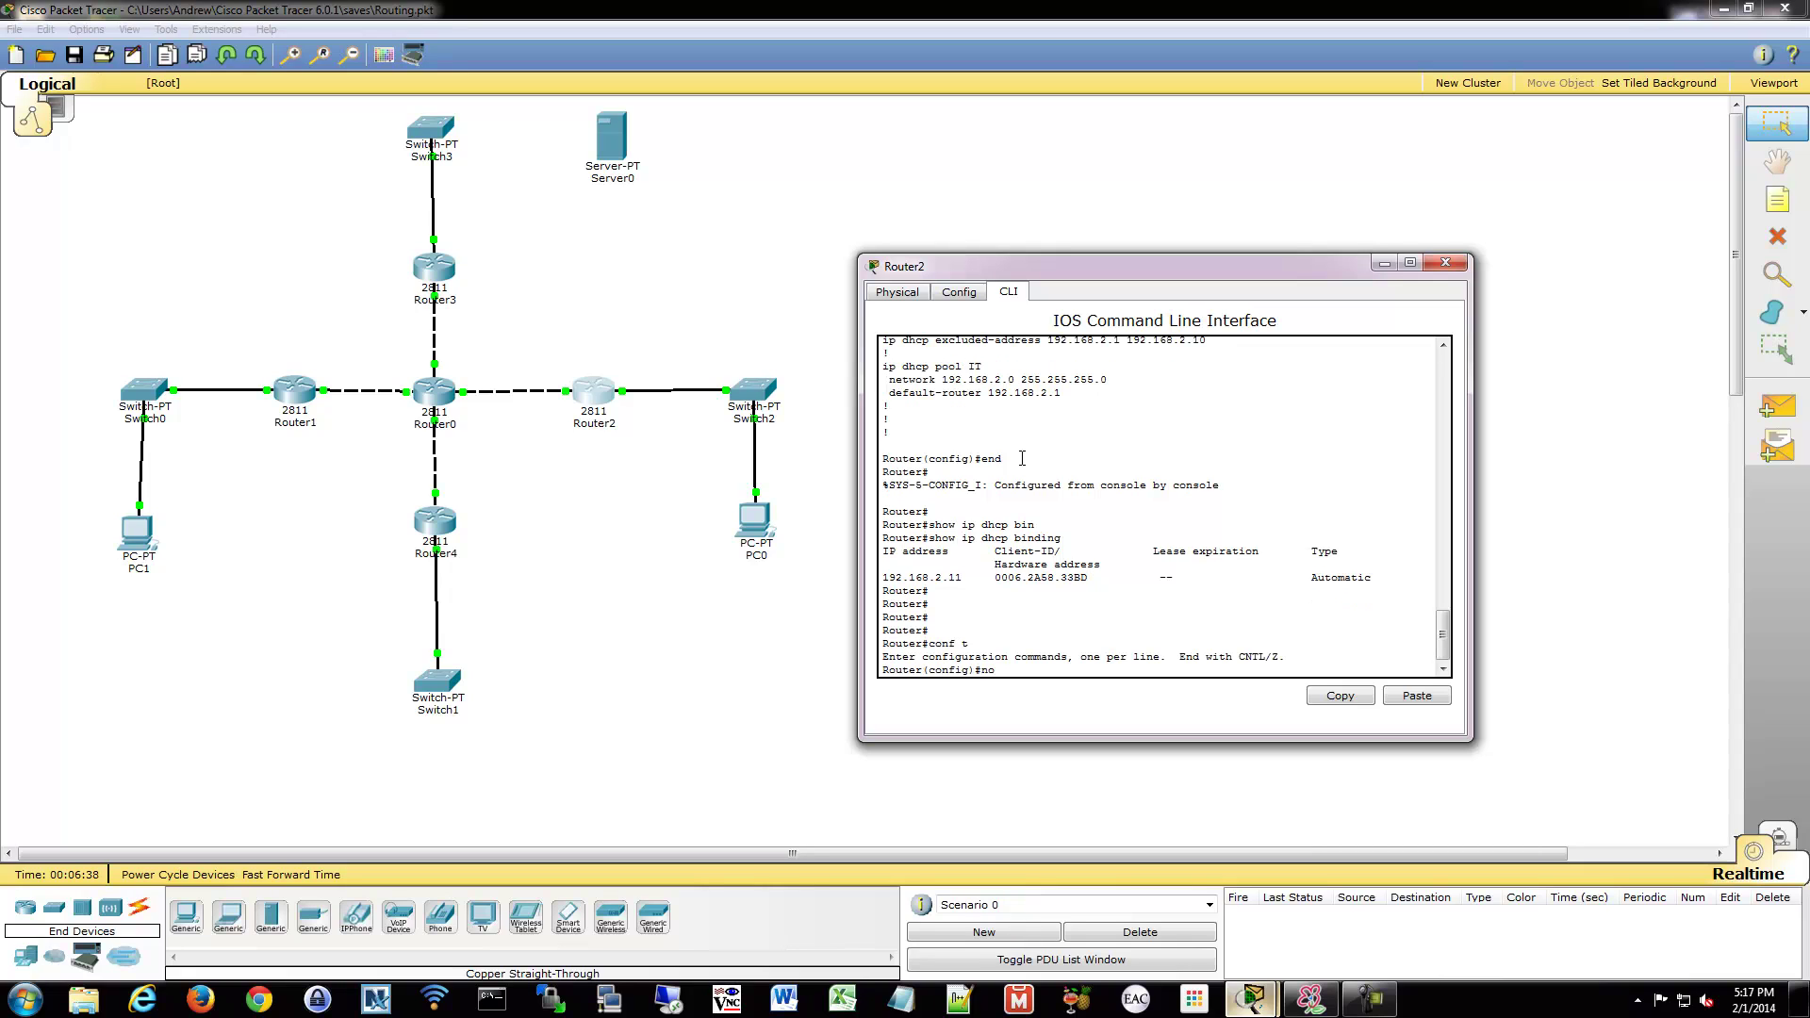
type("no ip dhcp pool IT")
key("Return")
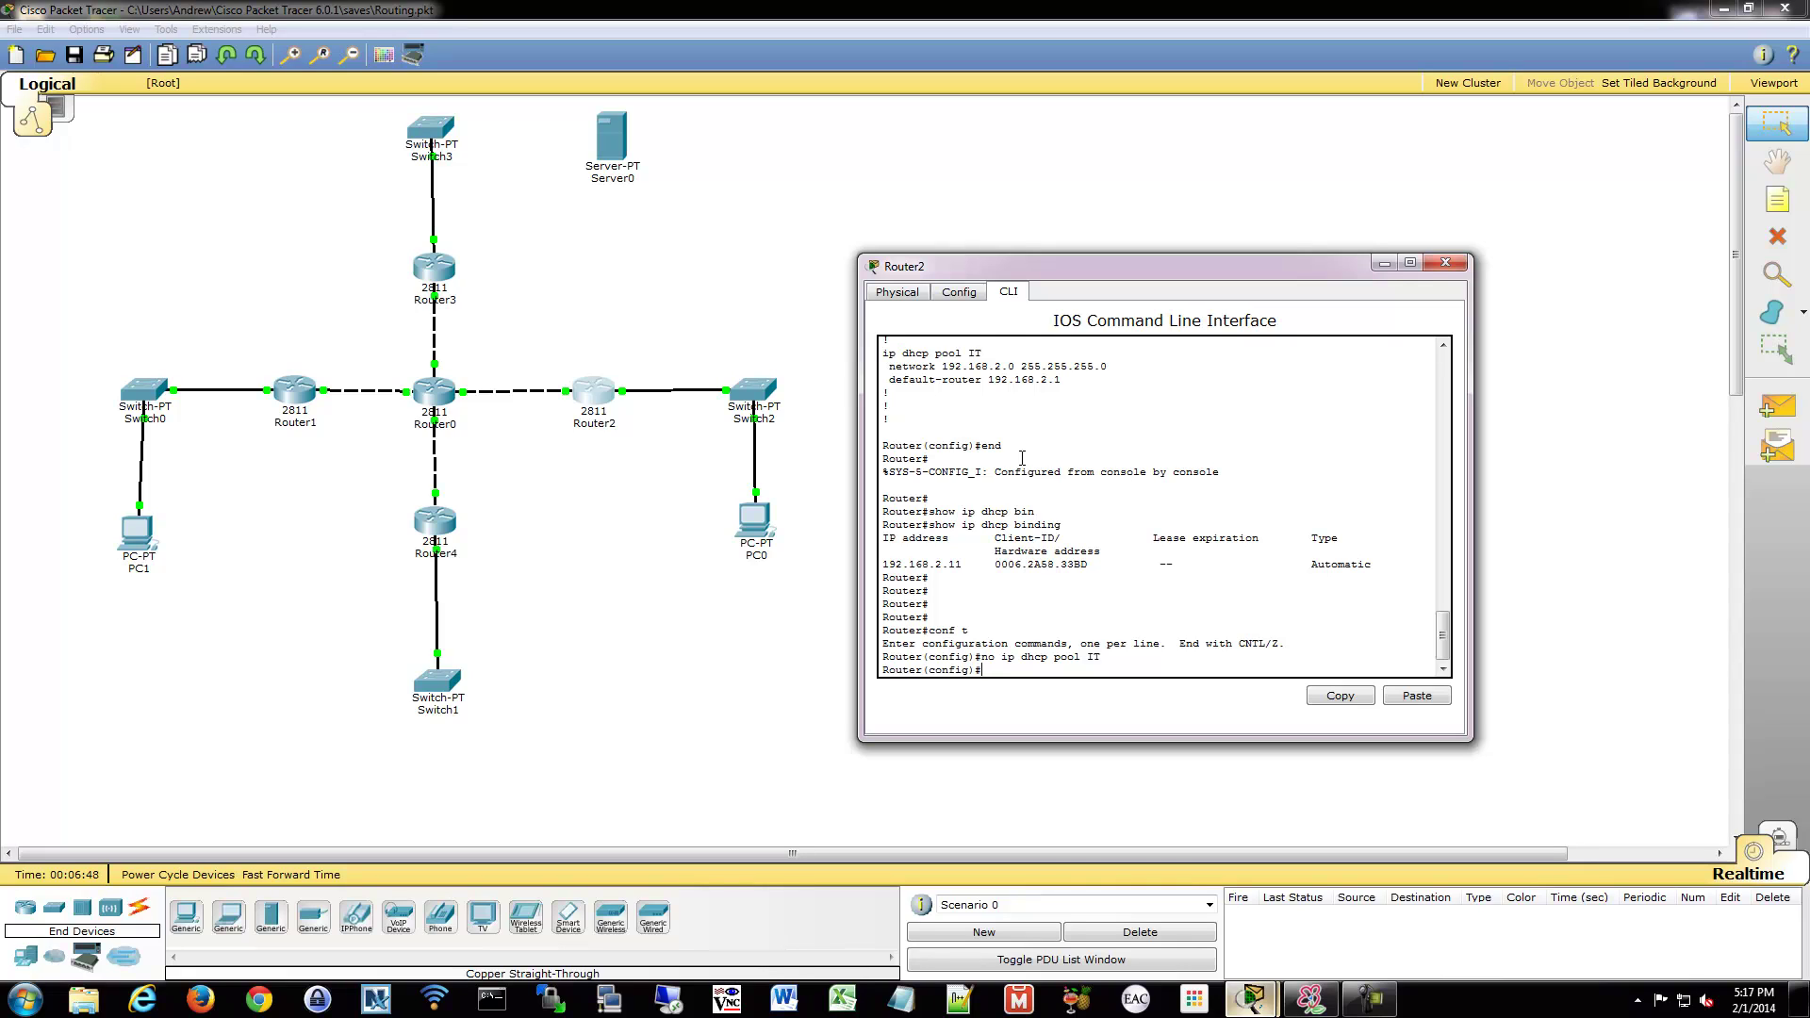
type("end")
key("Return")
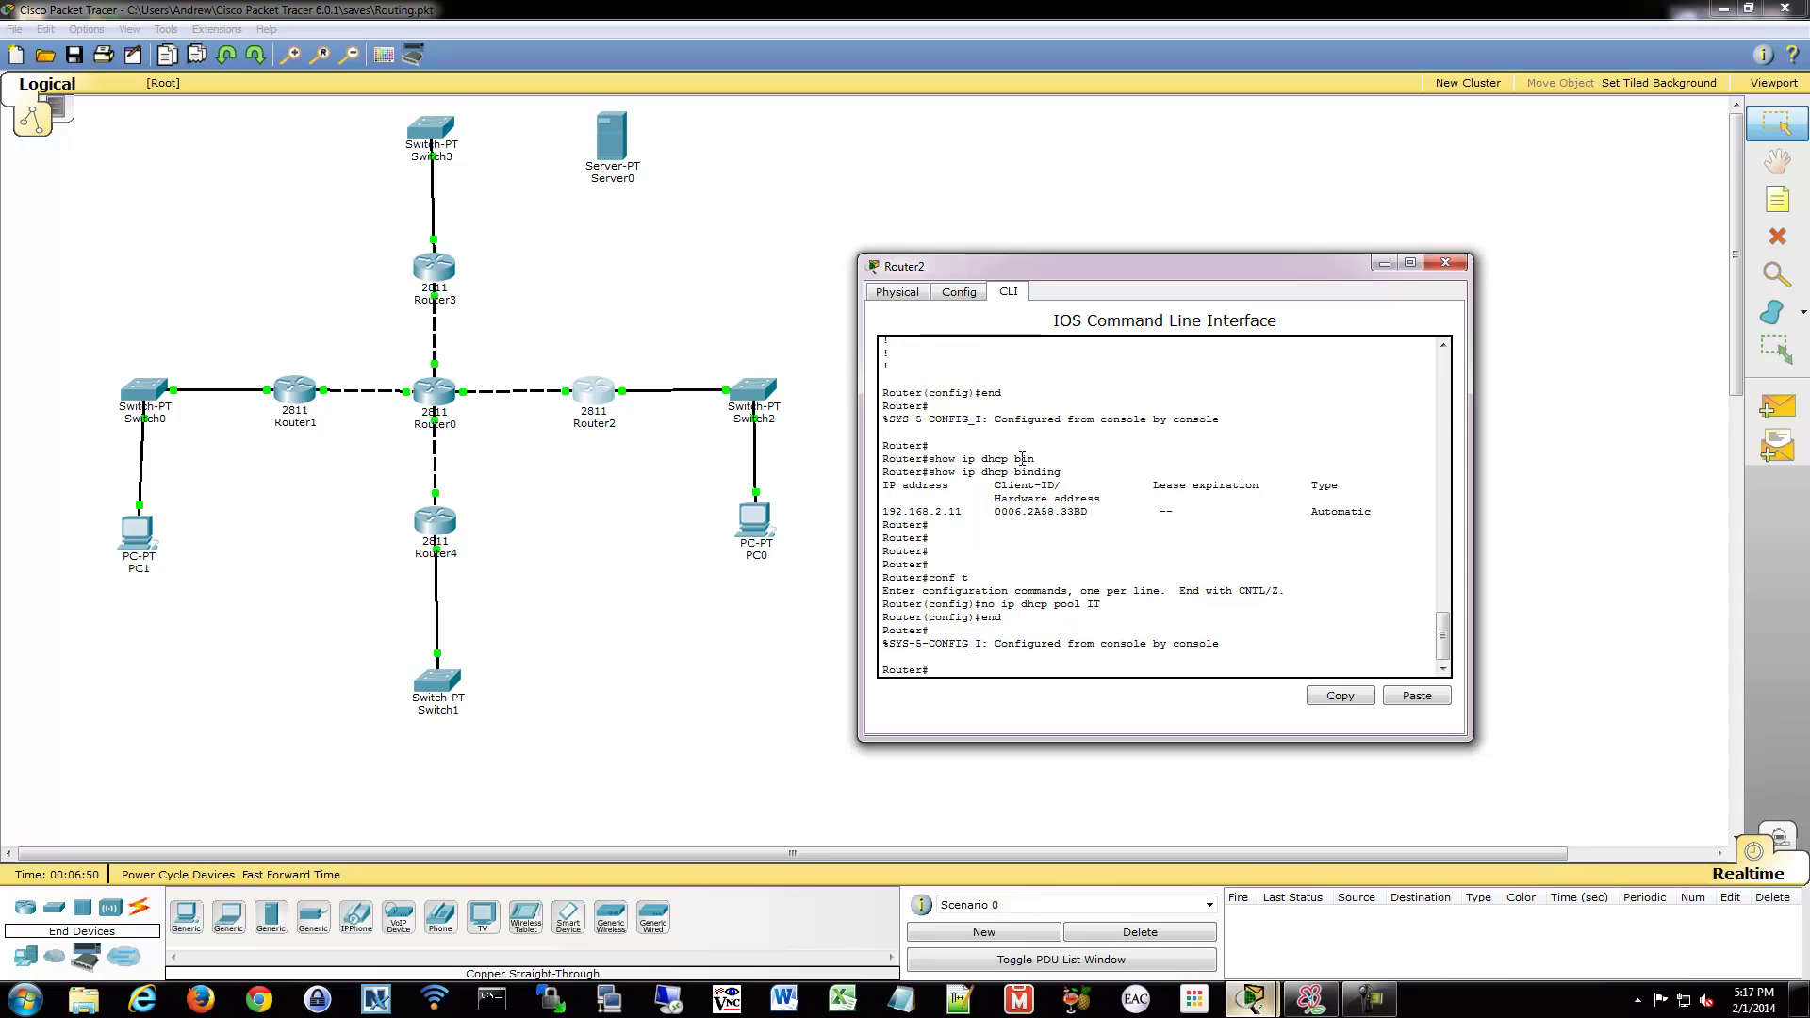
Step: Close Router2 and bring up Server0's DHCP service settings
left_click(639, 243)
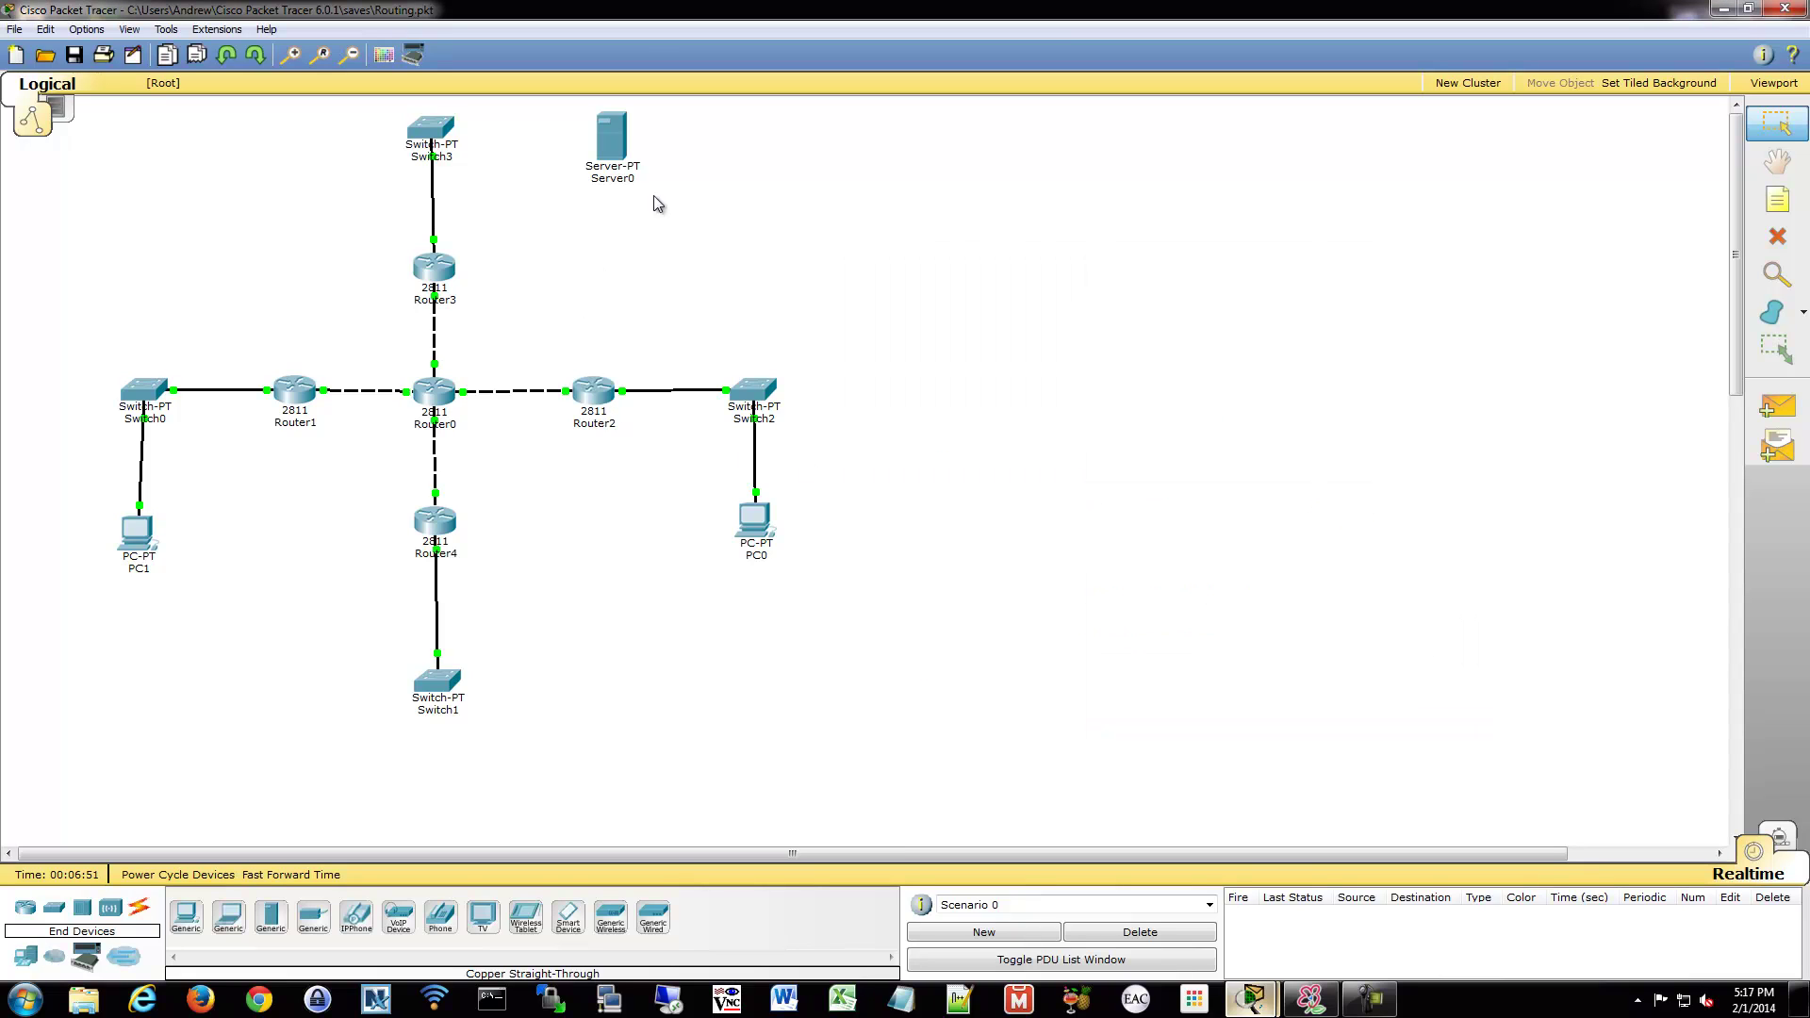
left_click(620, 156)
left_click(698, 304)
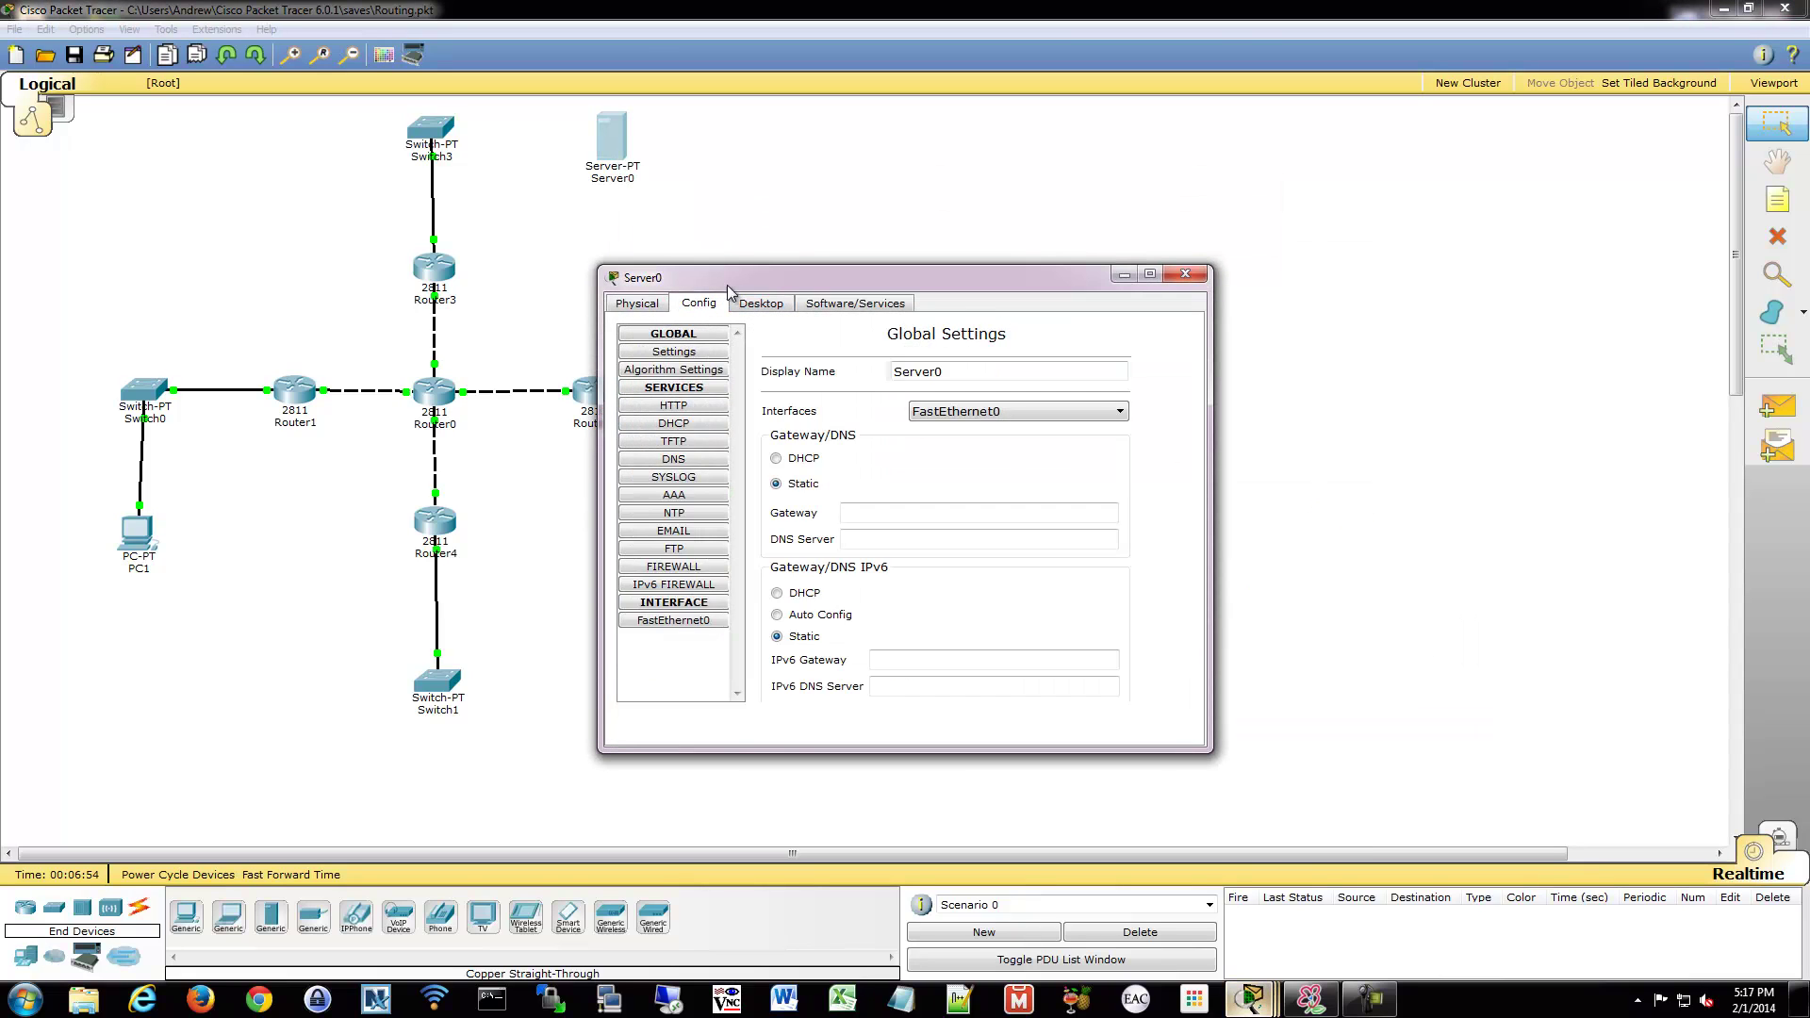
left_click_drag(732, 280, 991, 188)
left_click(931, 337)
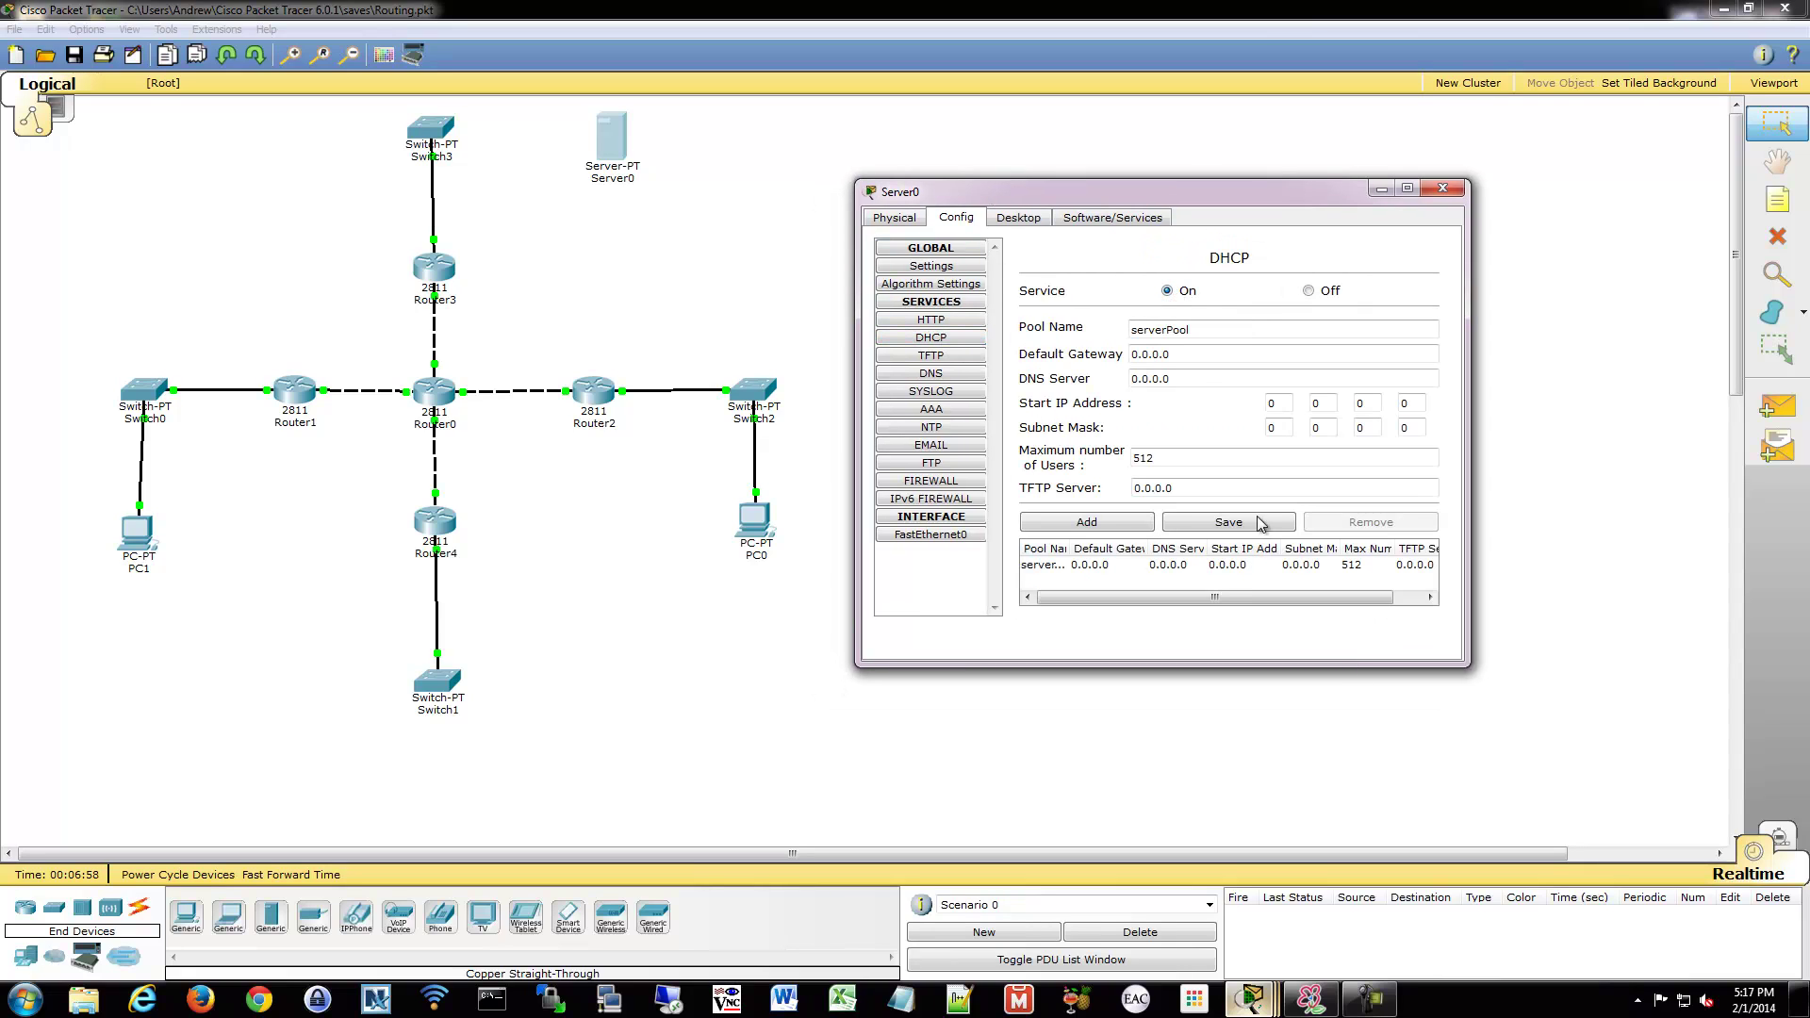
Step: Save serverPool with gateway 192.168.2.1, start IP 192.168.2.10, mask 255.255.255.0
left_click_drag(1197, 355, 1020, 358)
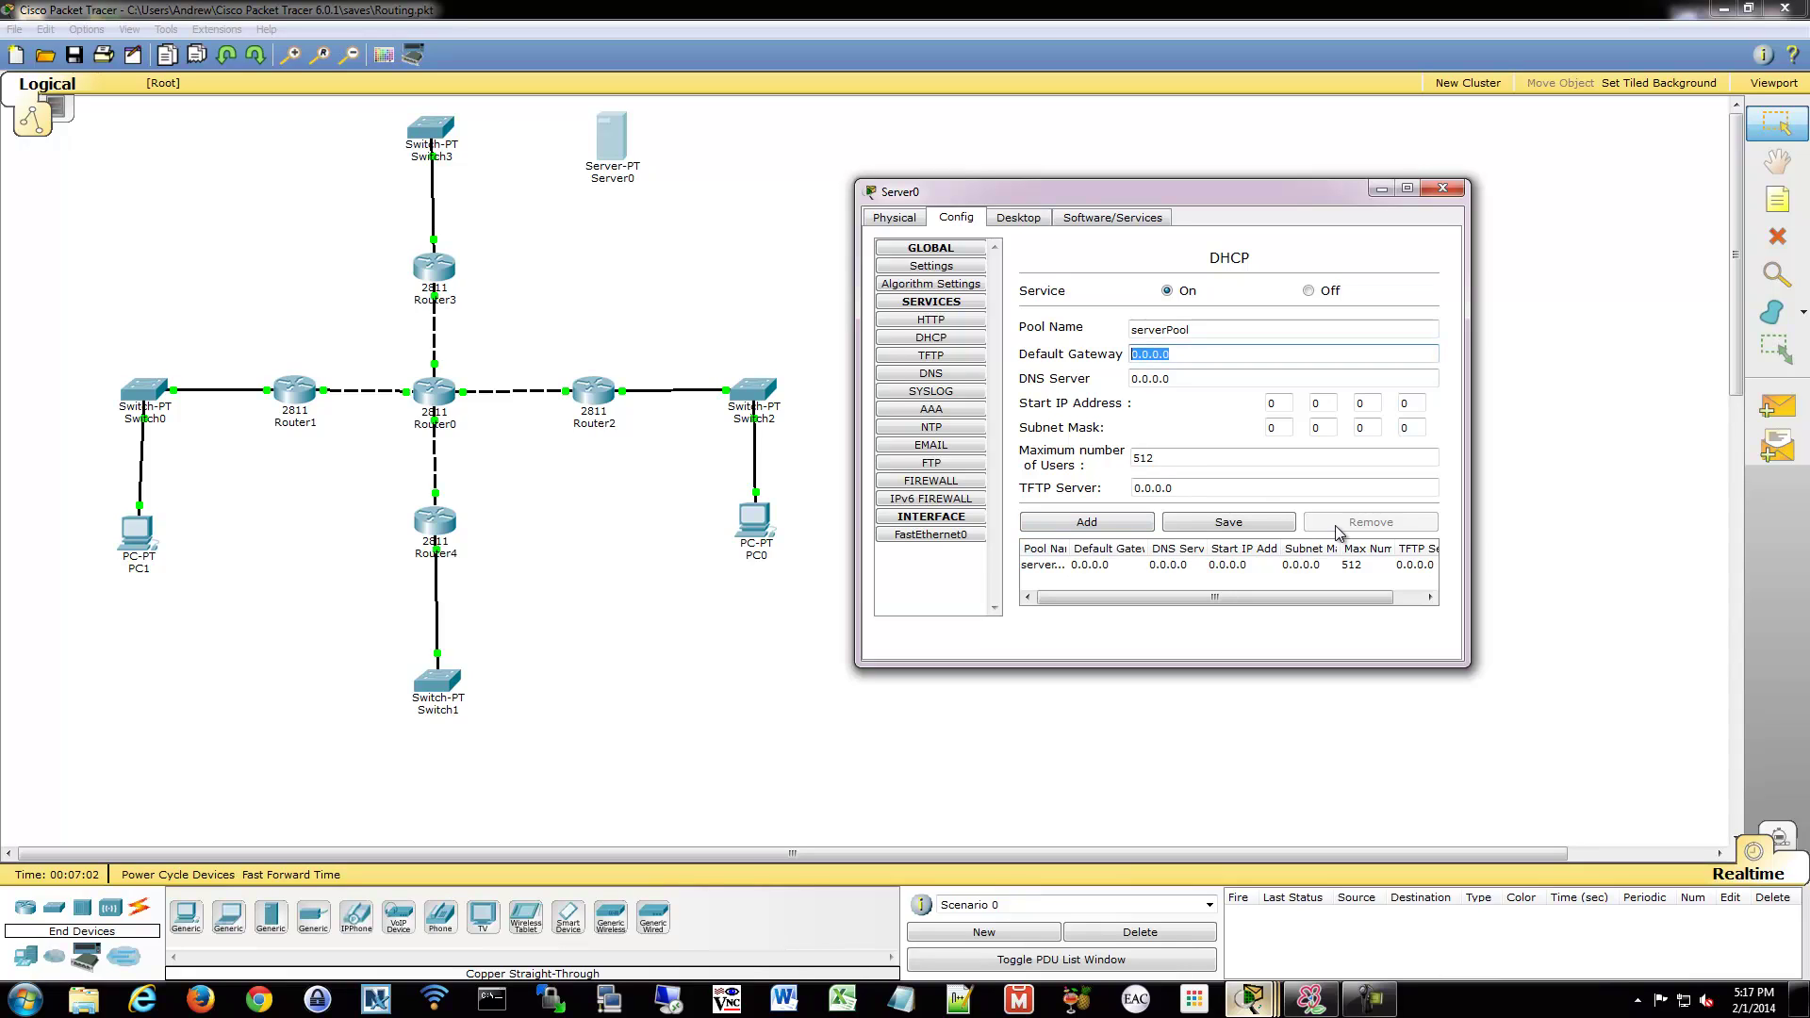
type("192.168.2.1")
left_click_drag(1106, 194, 1138, 136)
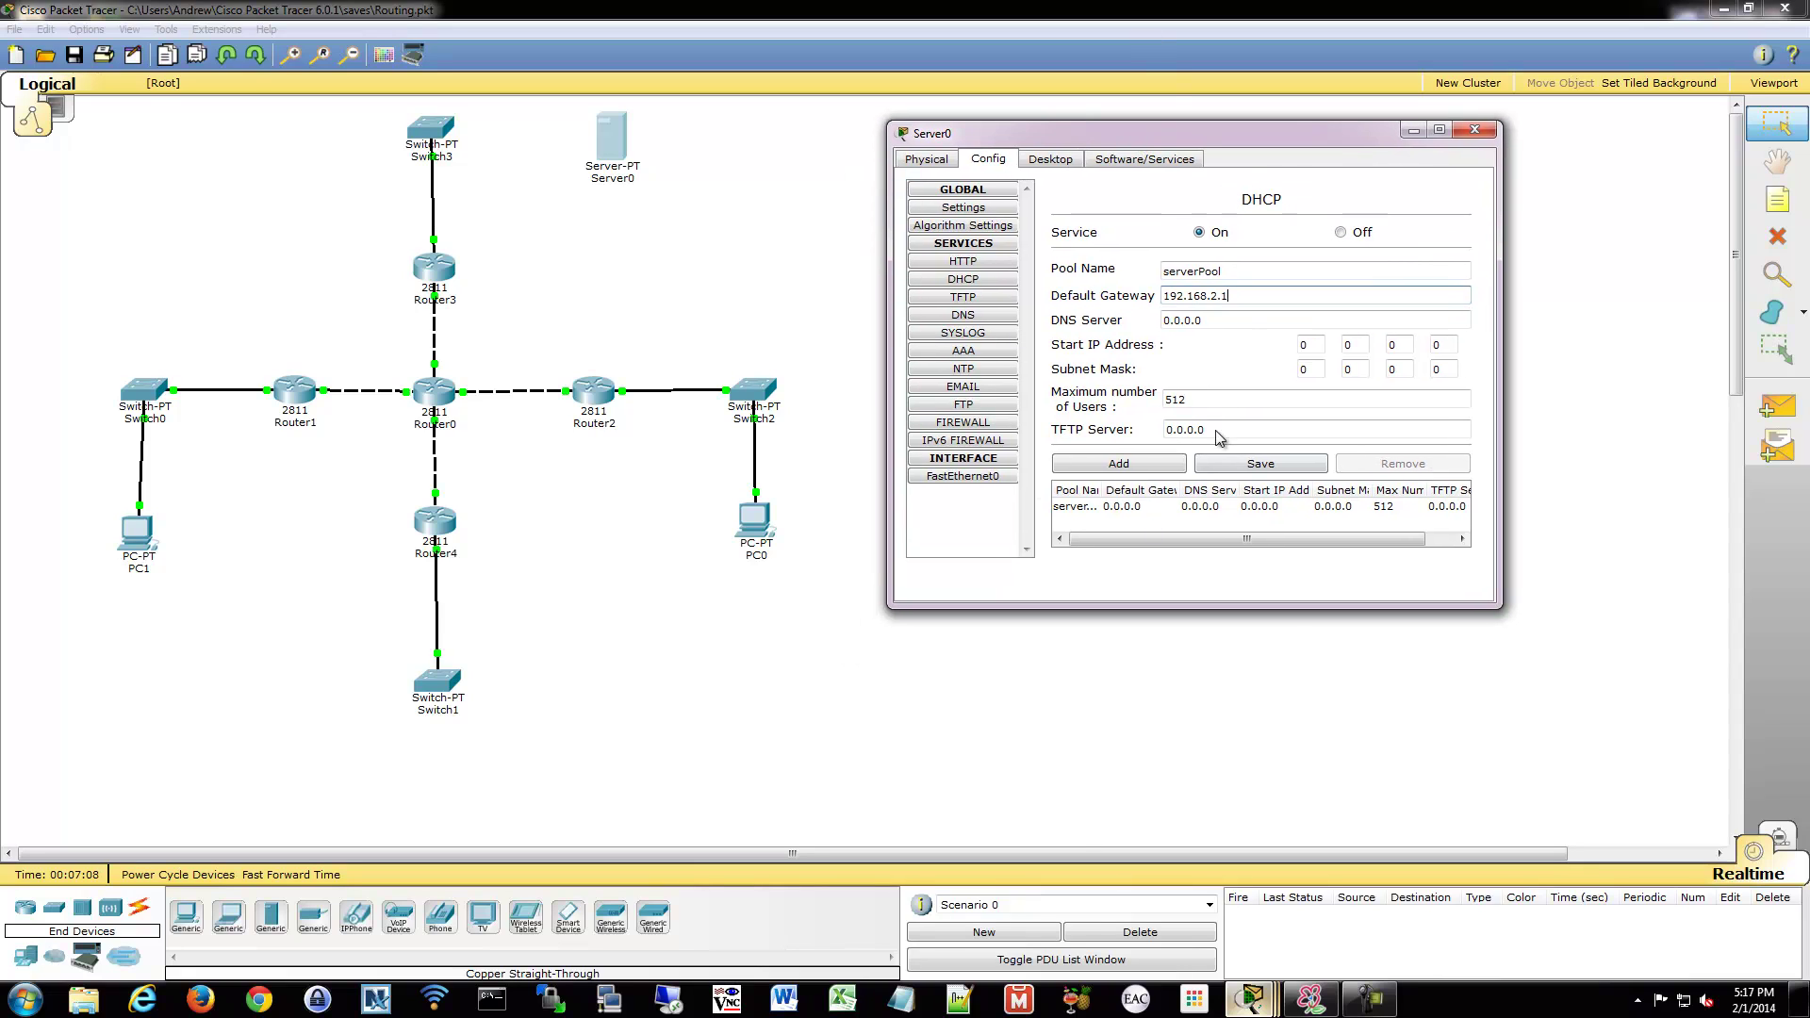
left_click_drag(1290, 608, 1311, 784)
left_click_drag(1501, 613, 1531, 608)
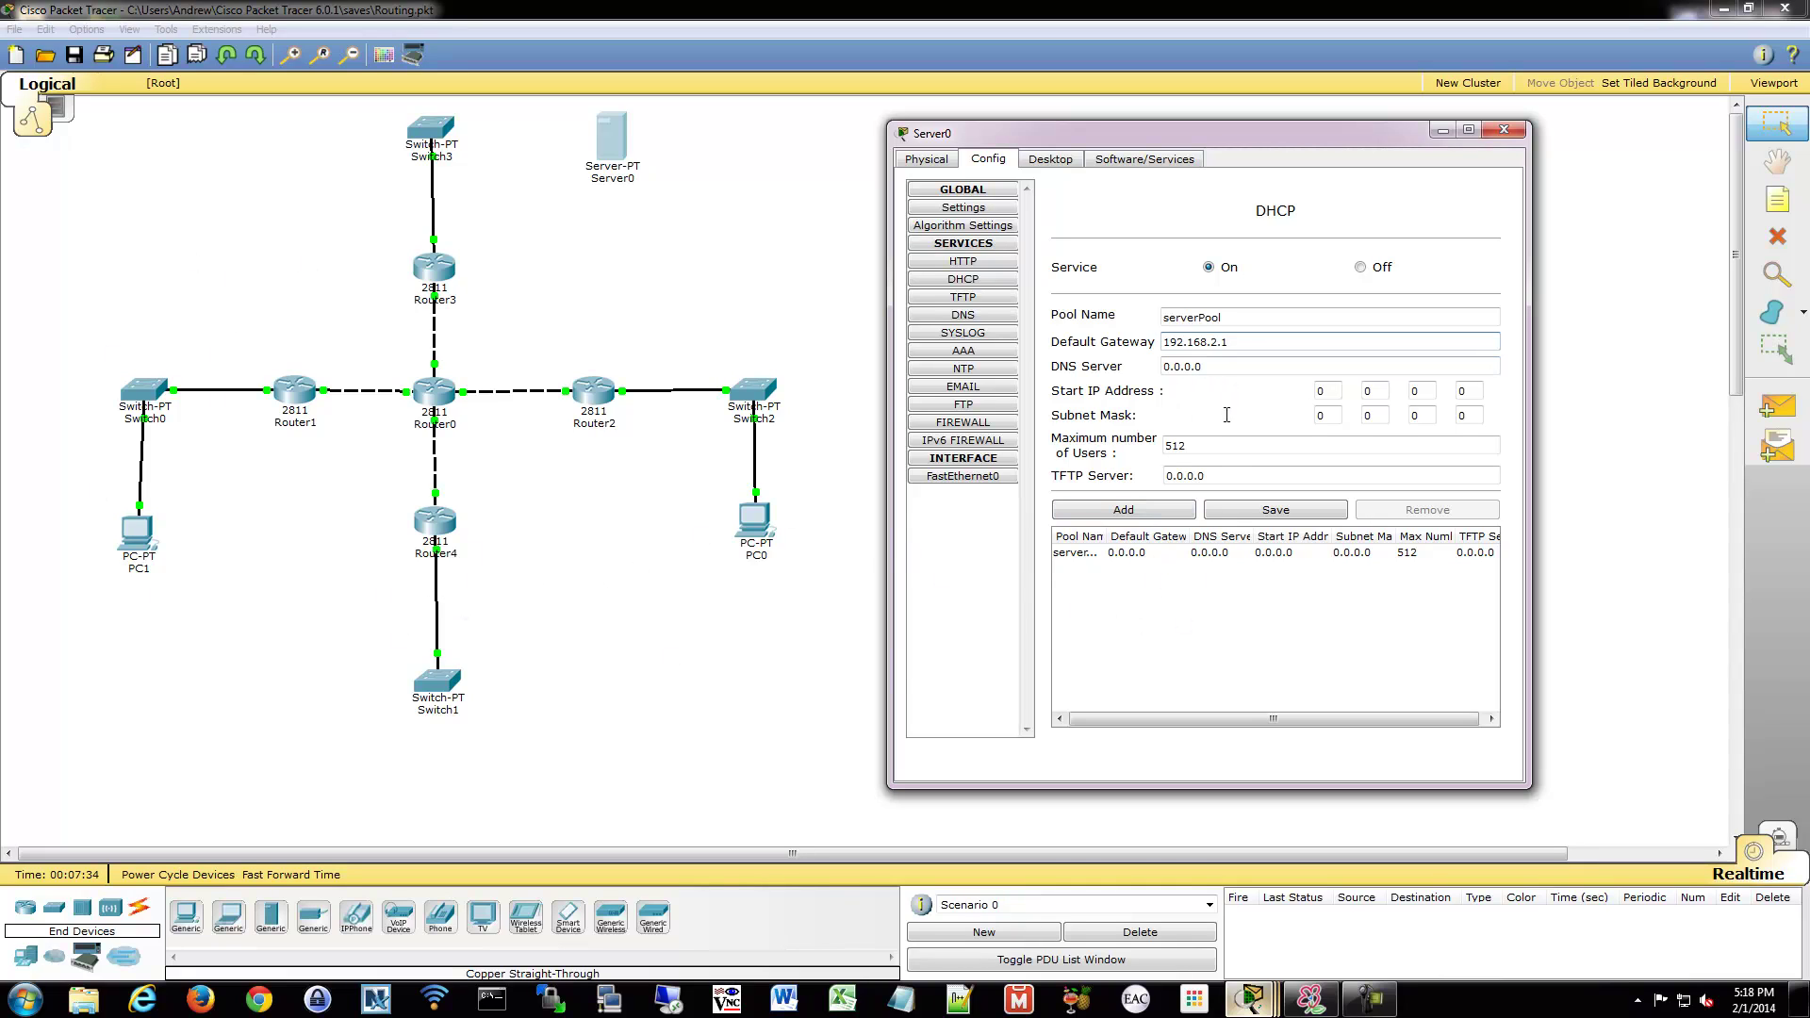
left_click(1324, 391)
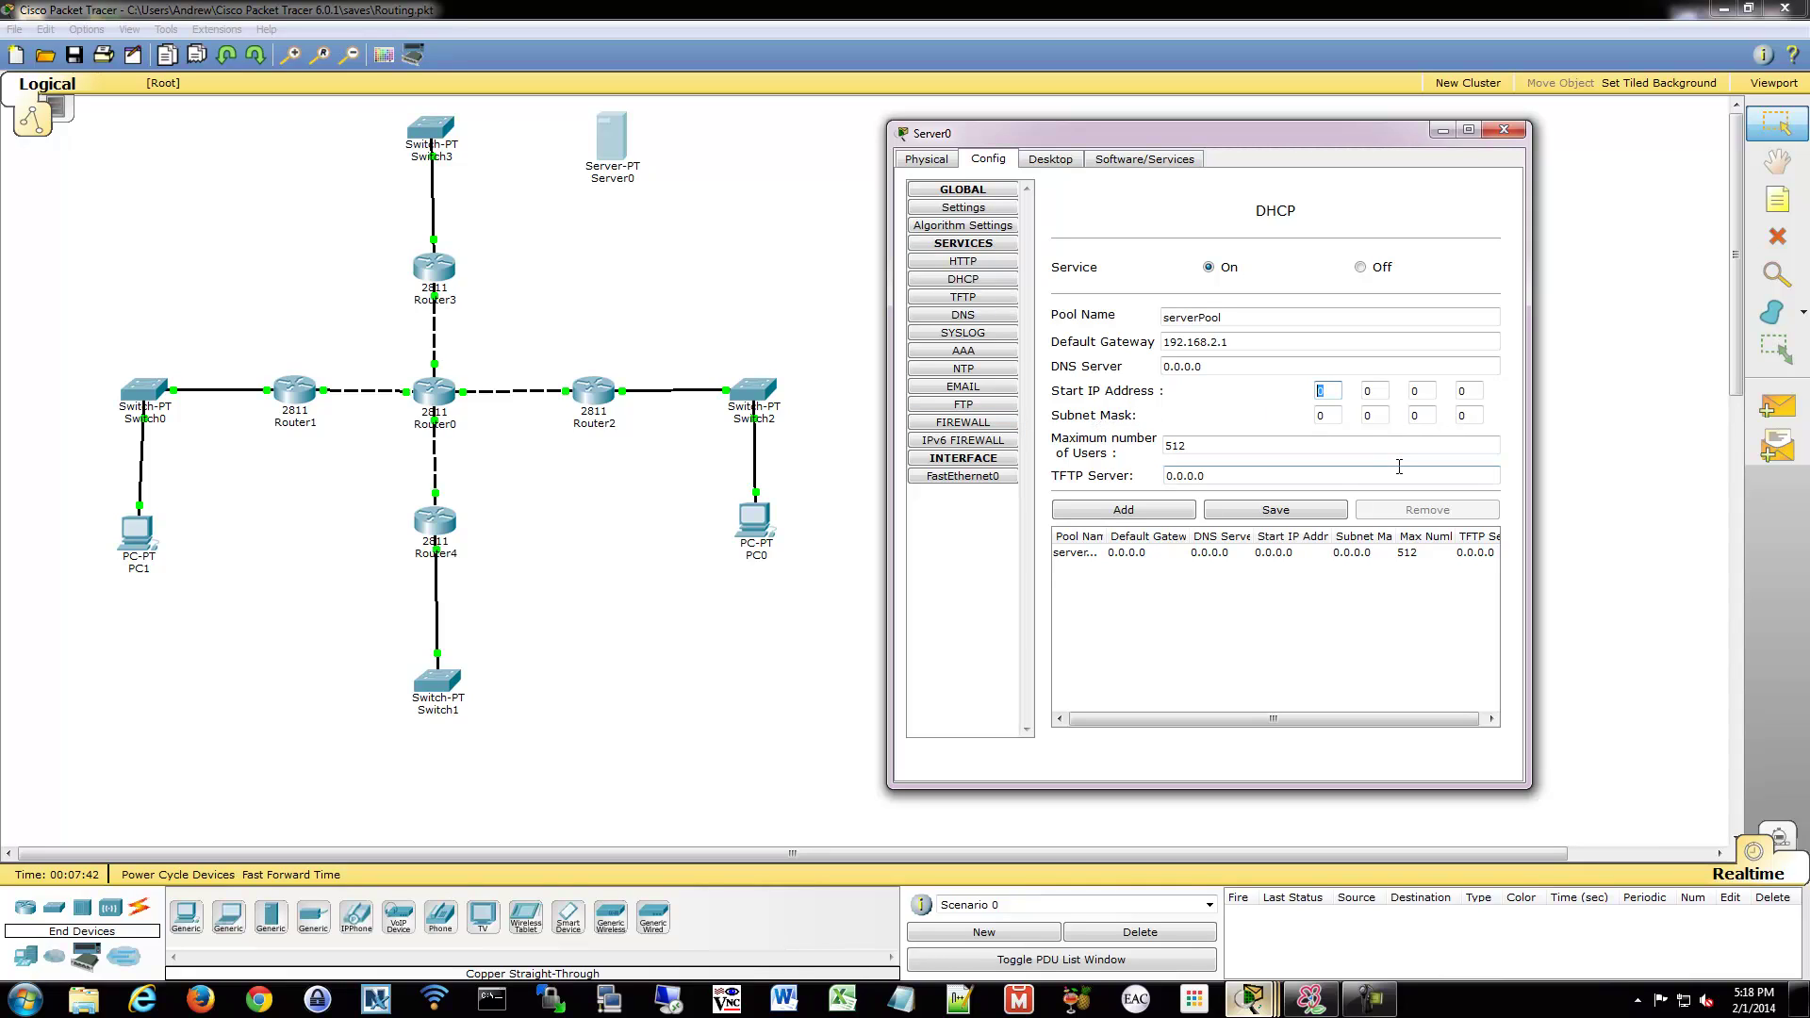
type("192.168.2.10")
left_click(1327, 415)
type("255.255.255")
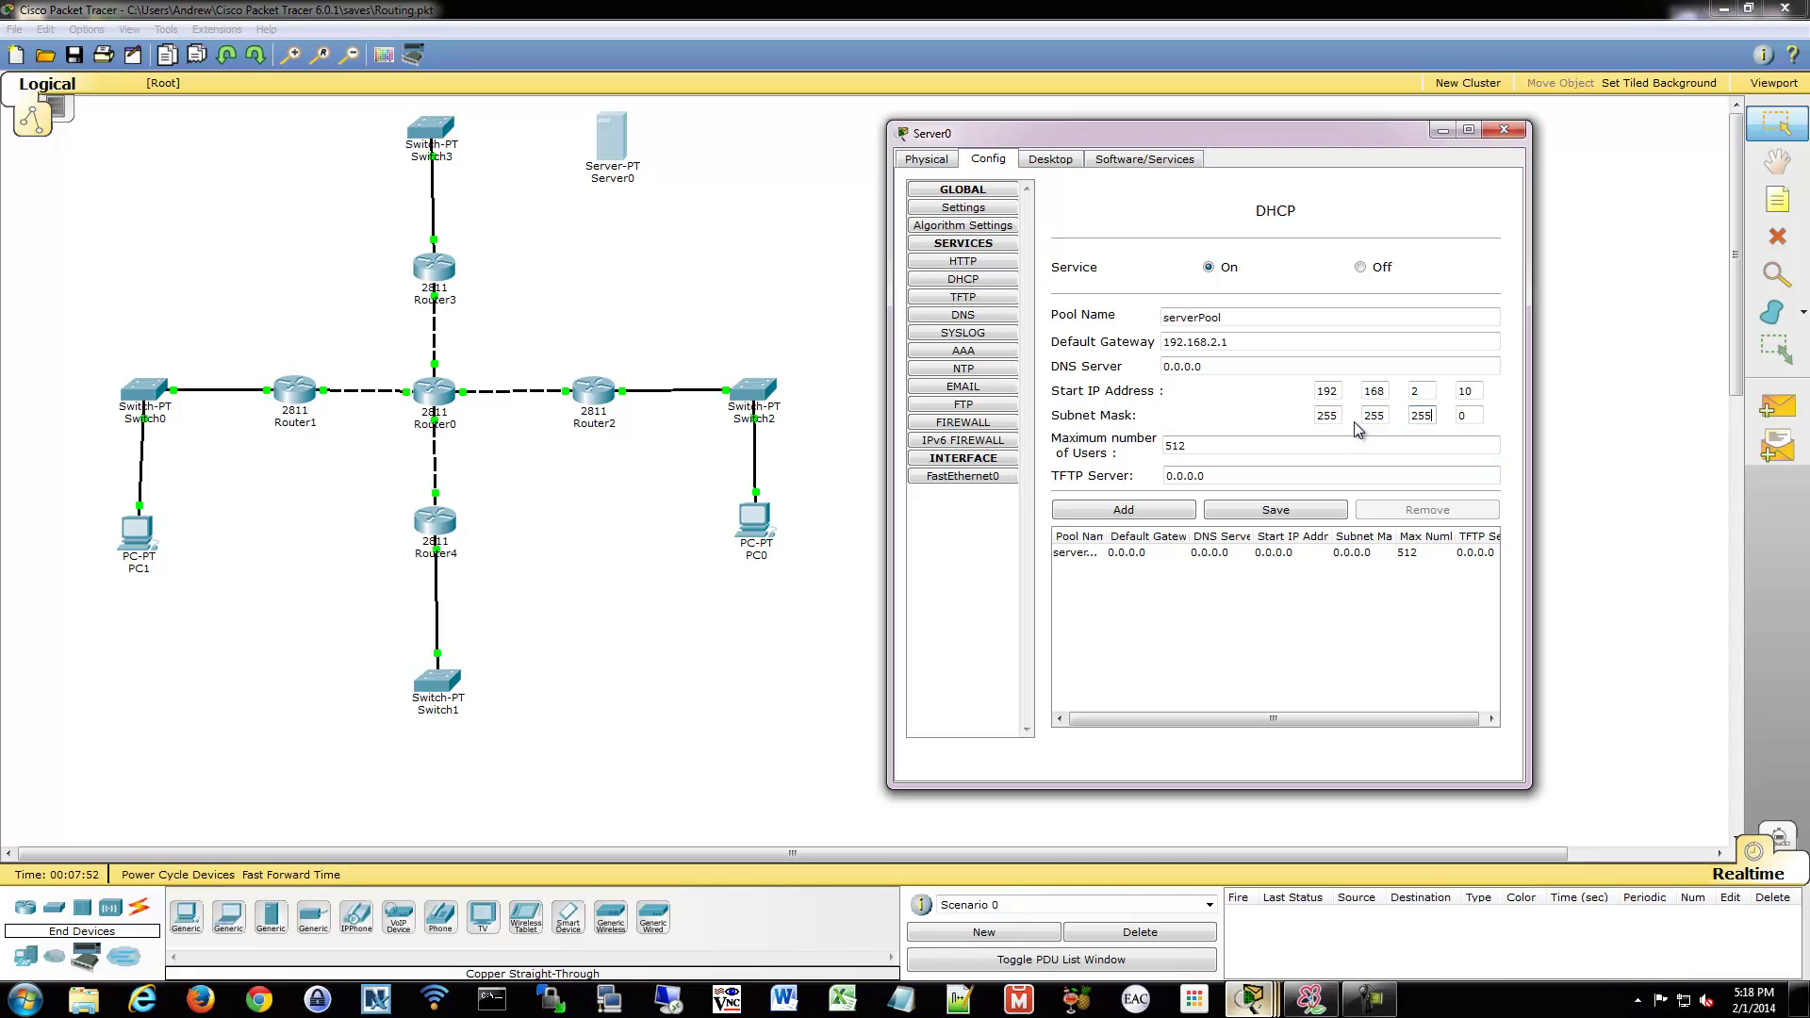
left_click(1223, 511)
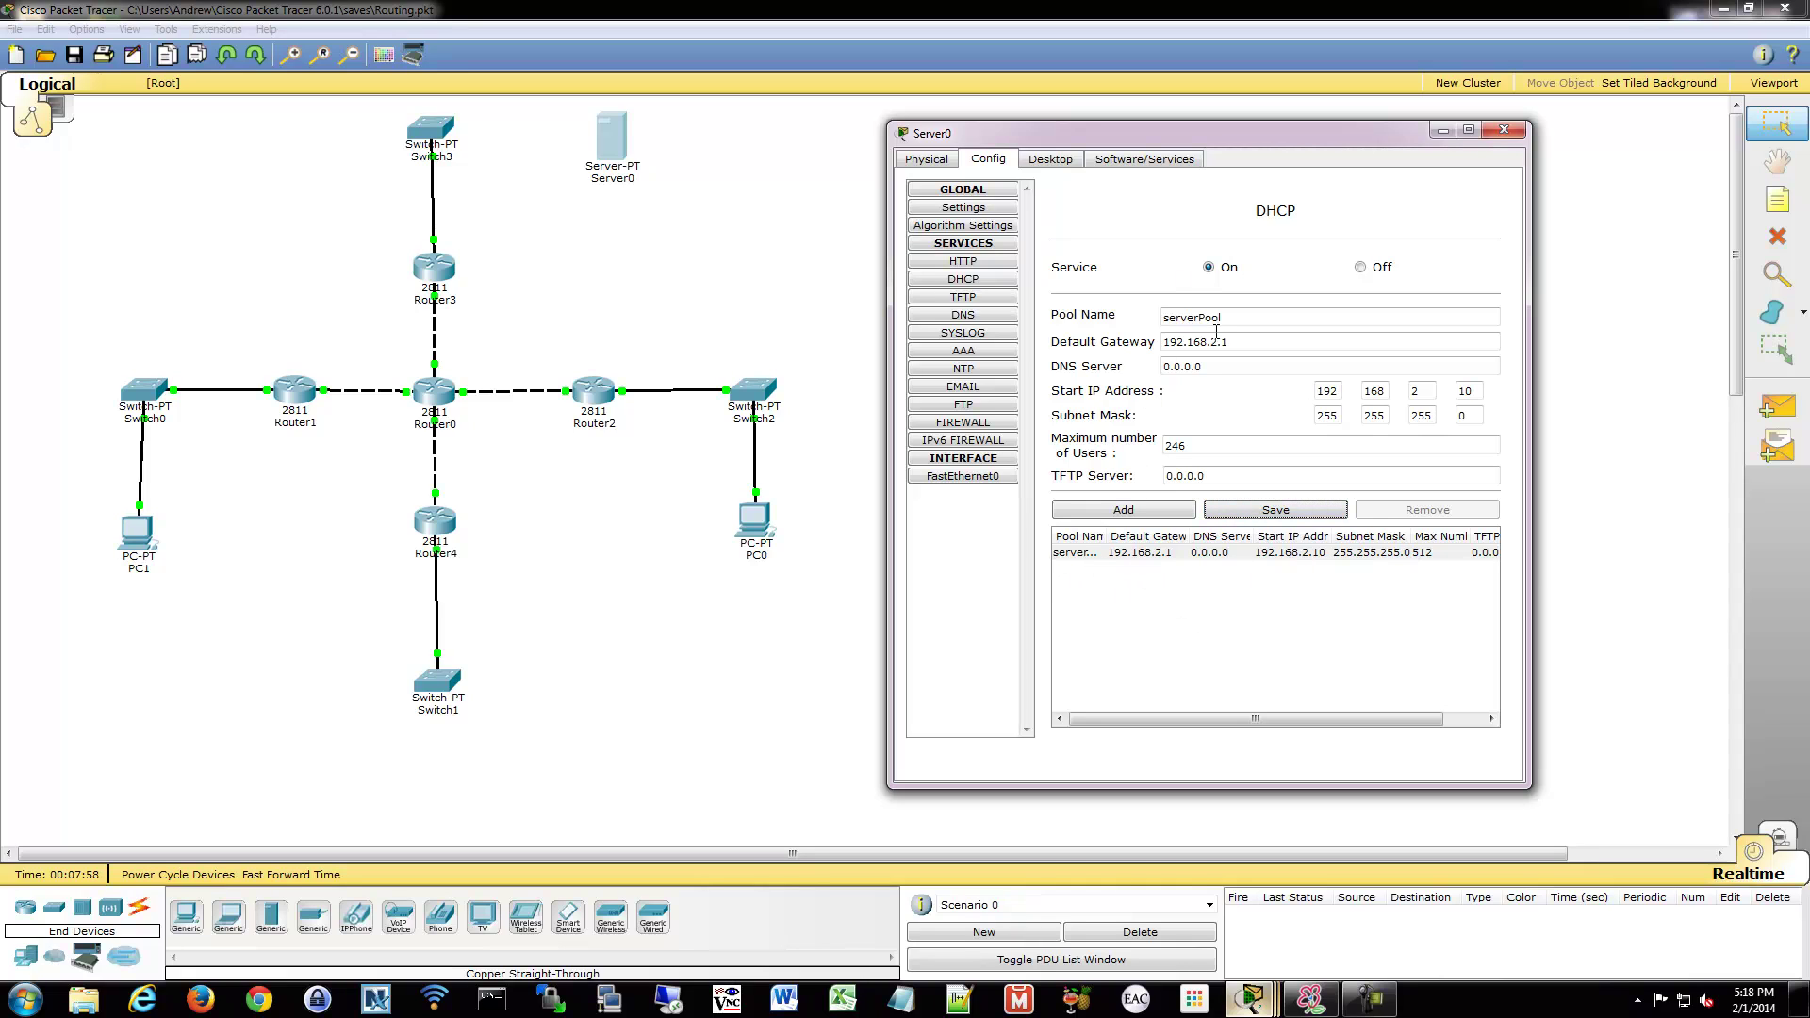
Step: Give Server0 static IP 192.168.1.2 and gateway 192.168.1.1
left_click(962, 475)
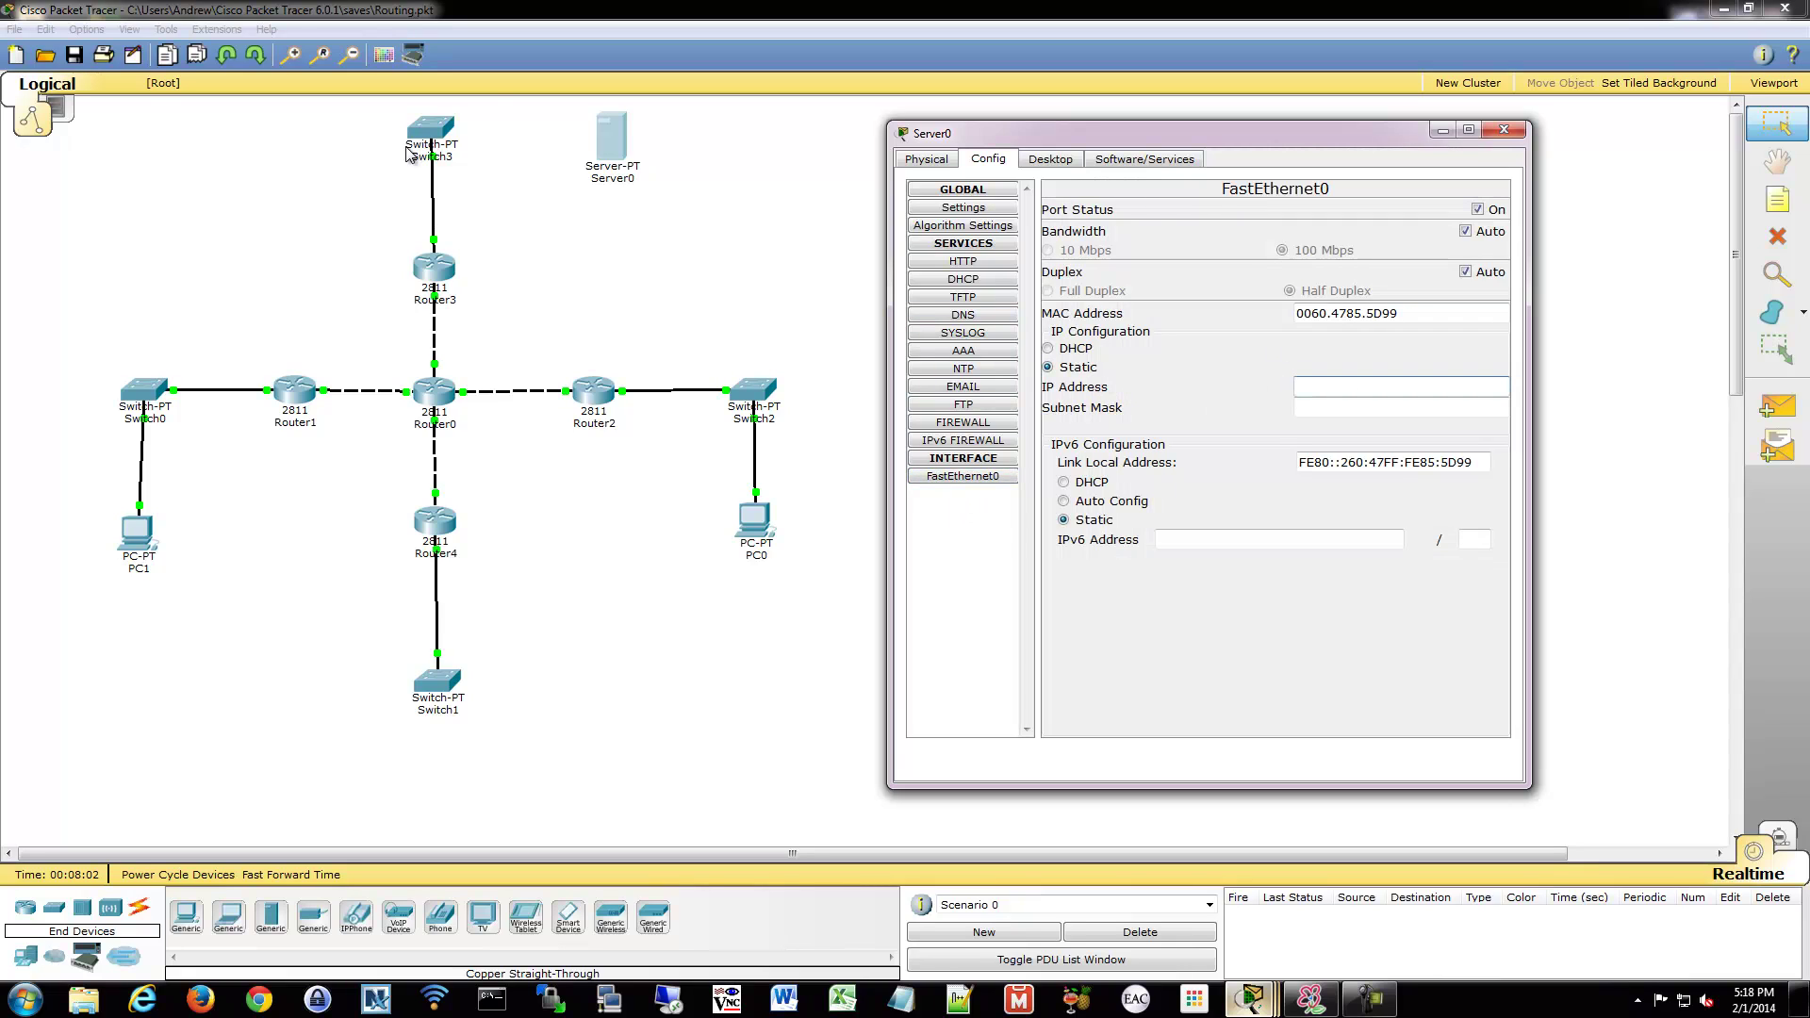
type("192.168.1.2")
key("Tab")
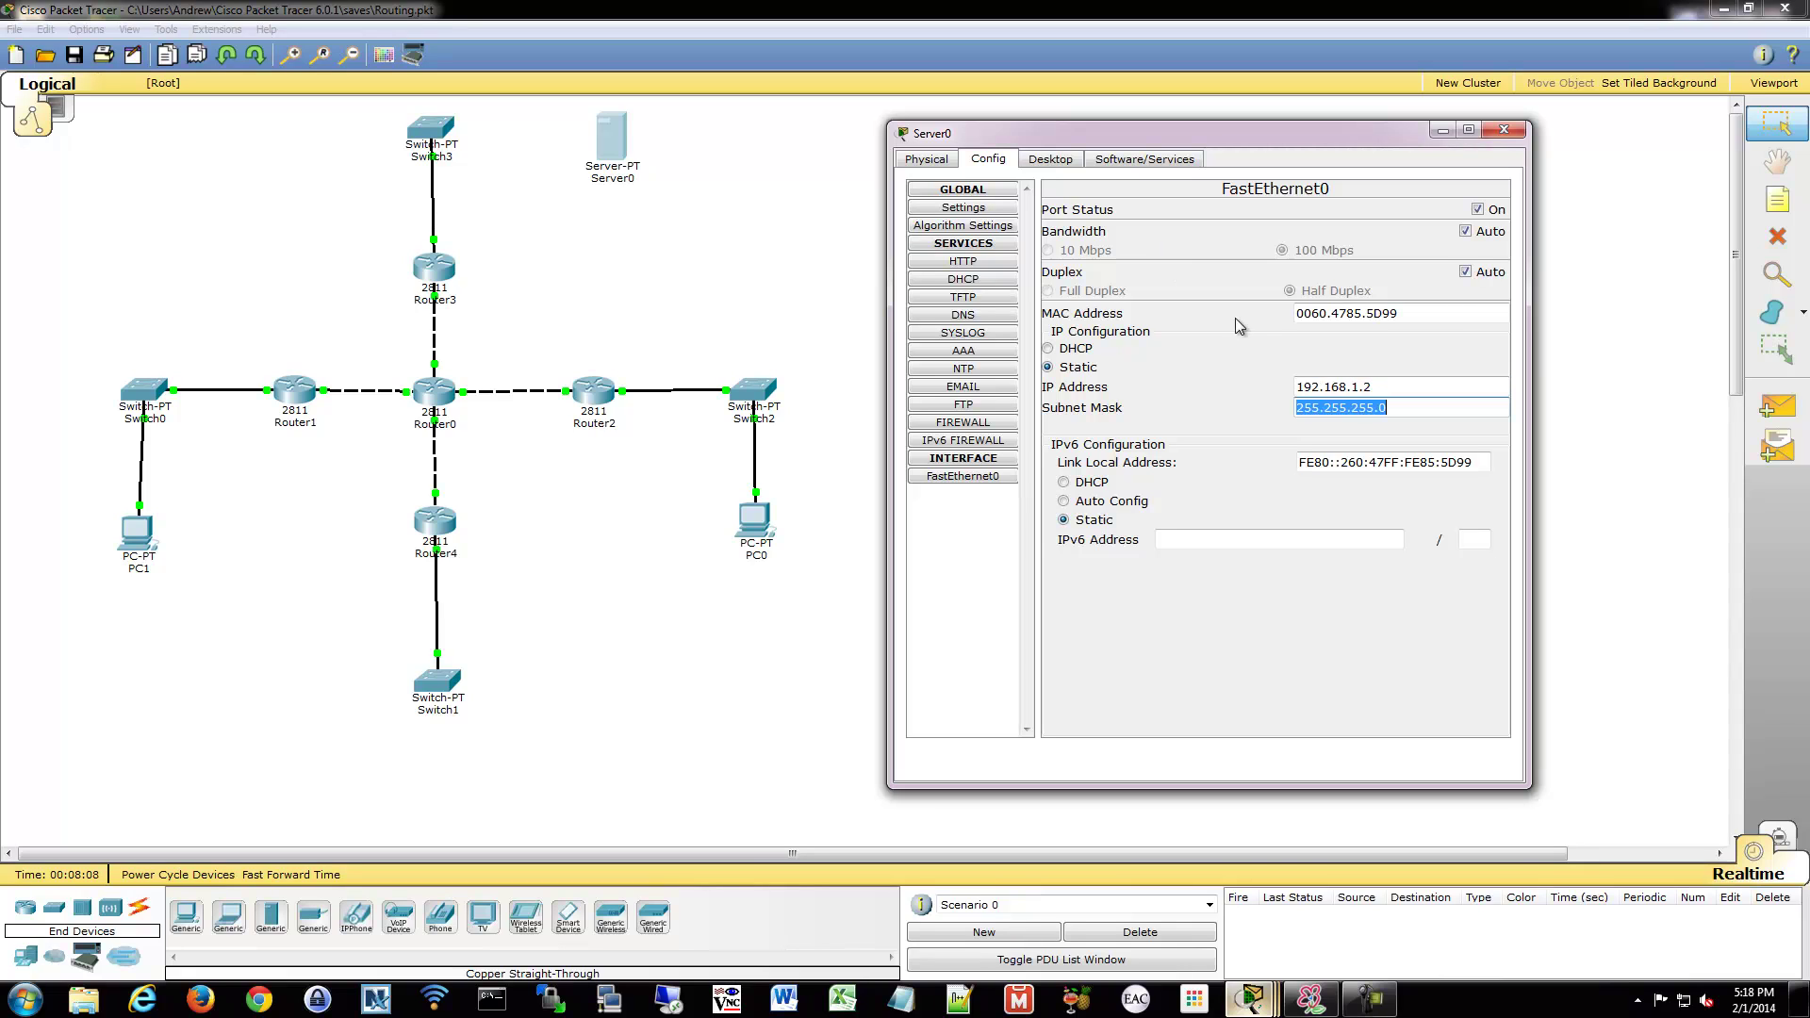
left_click(962, 208)
left_click(1181, 367)
type("192.168.1.1")
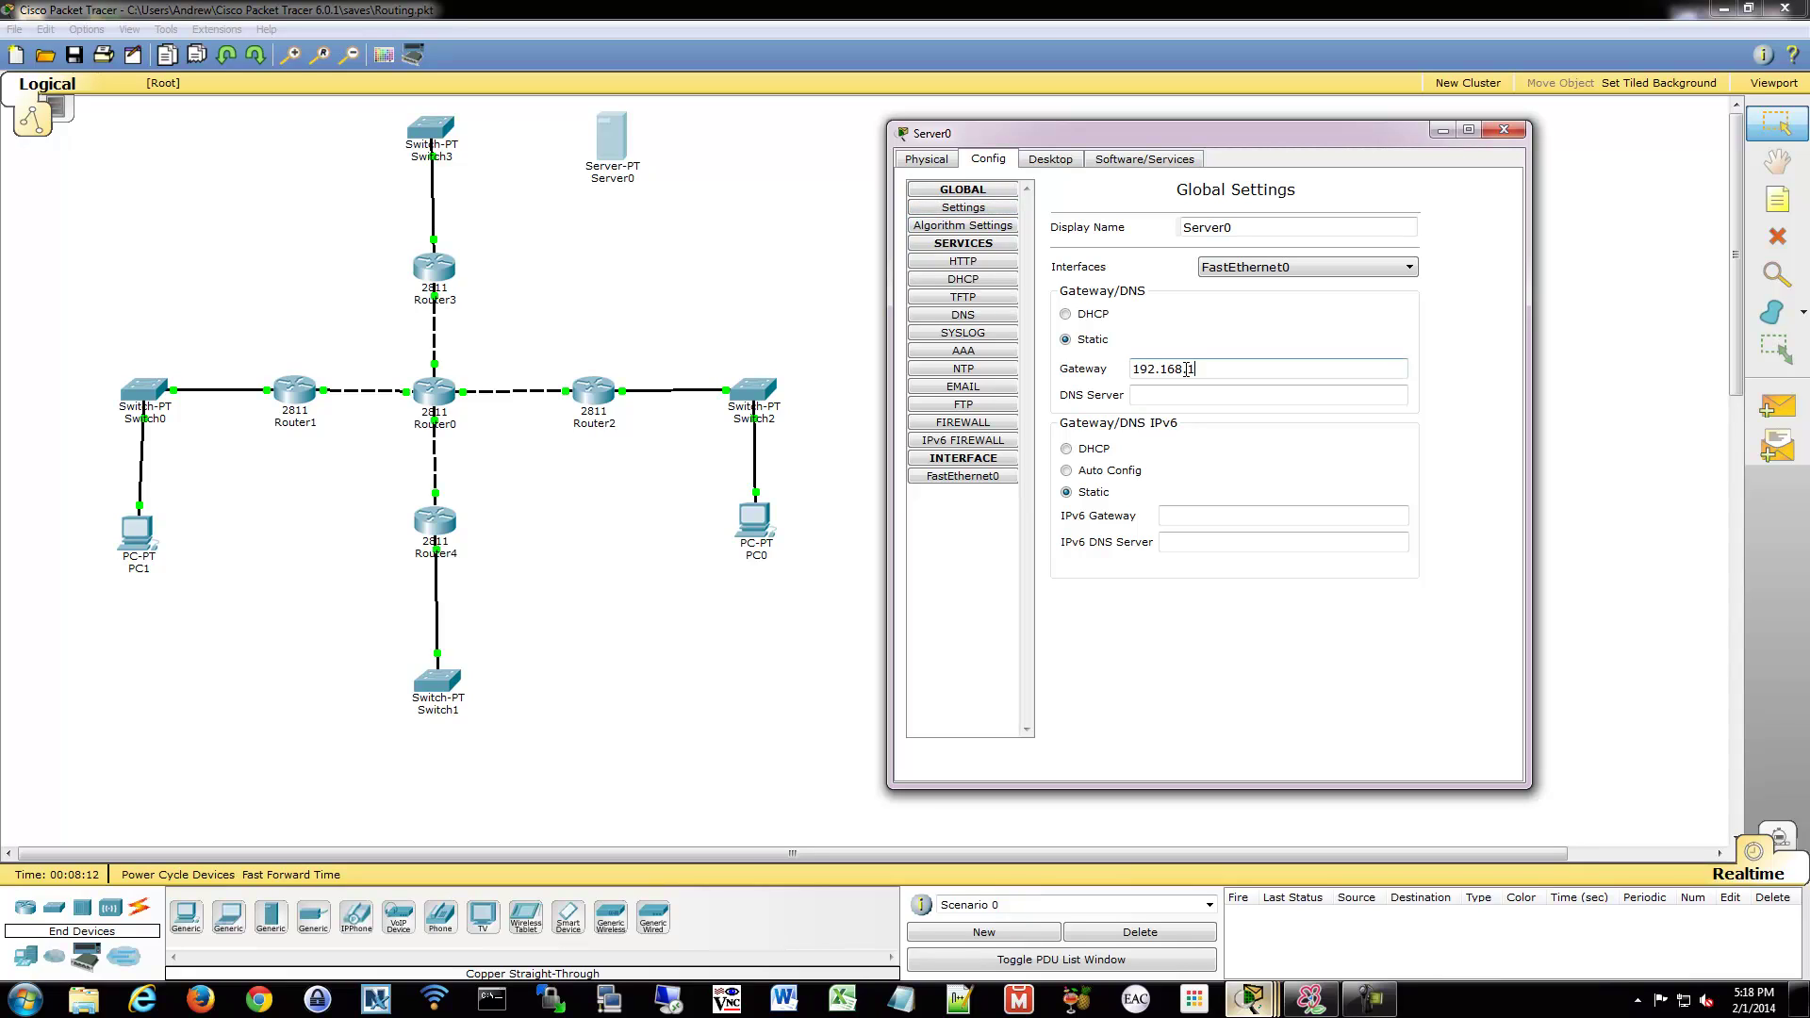
left_click(634, 266)
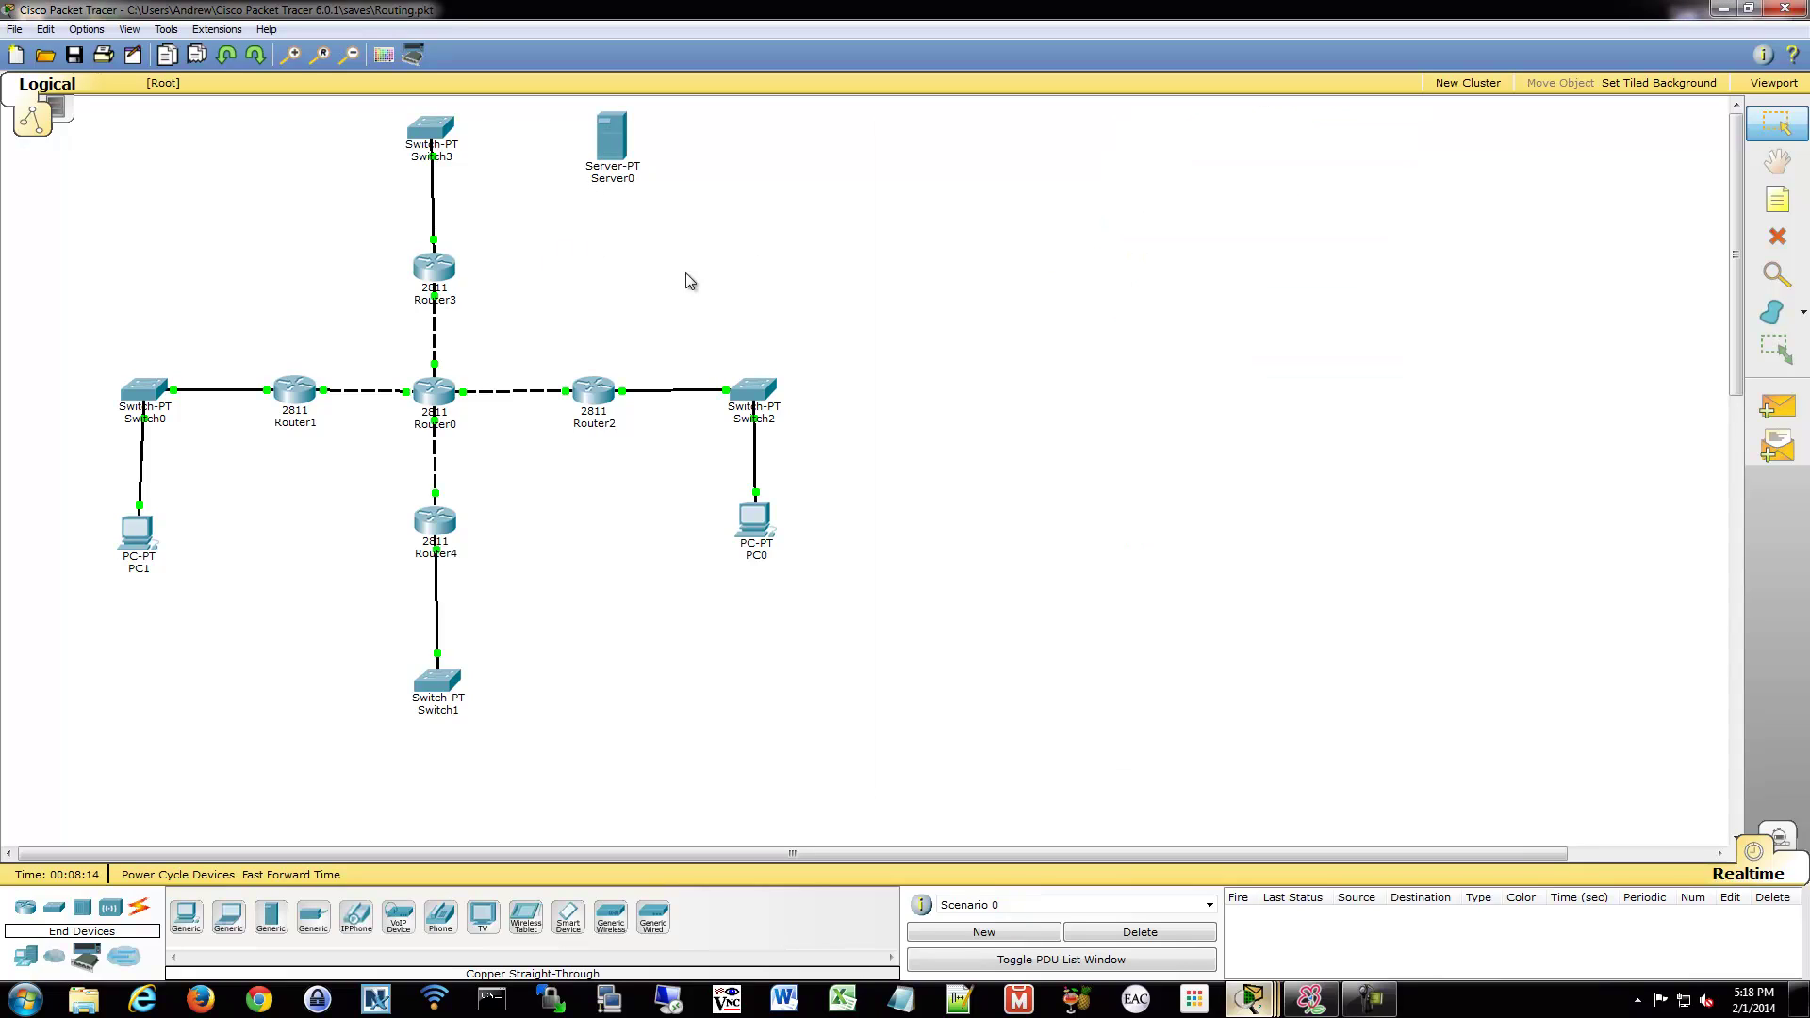
mouse_move(1251, 999)
left_click(1461, 886)
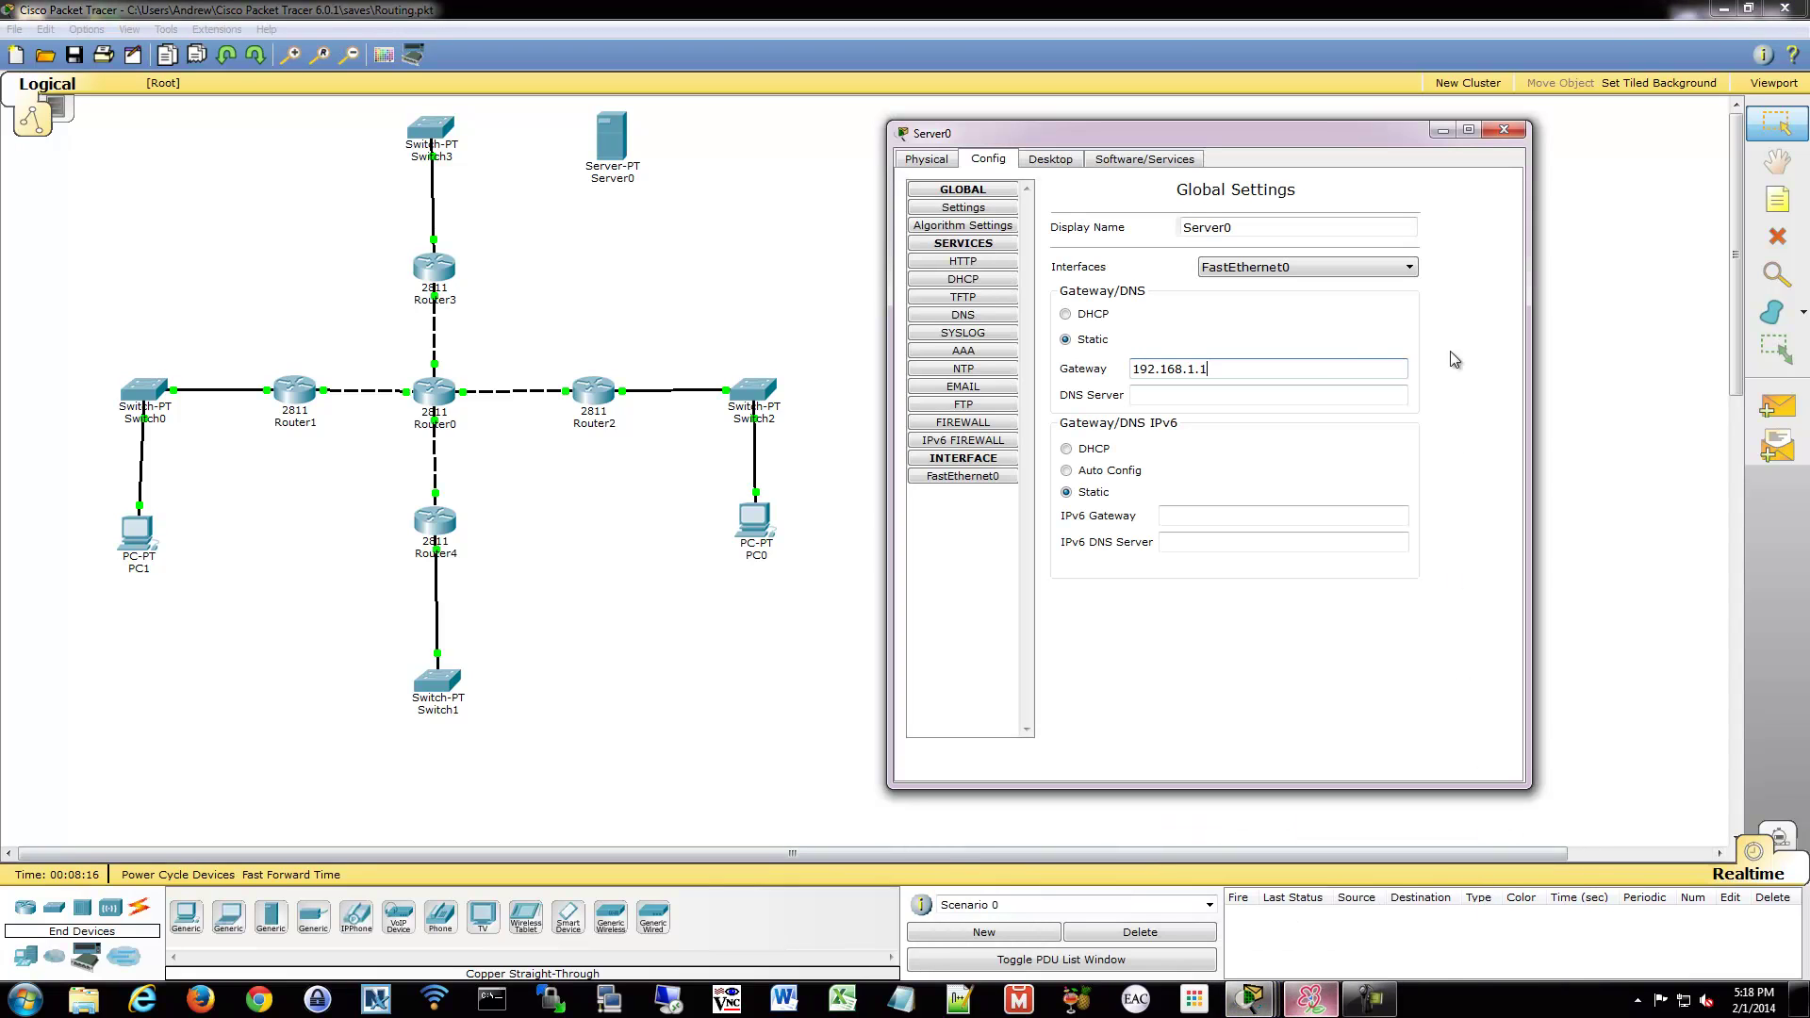
Step: Cable Server0 FastEthernet0 to Switch3 FastEthernet1/1 with copper straight-through, leveling the link
left_click(1507, 134)
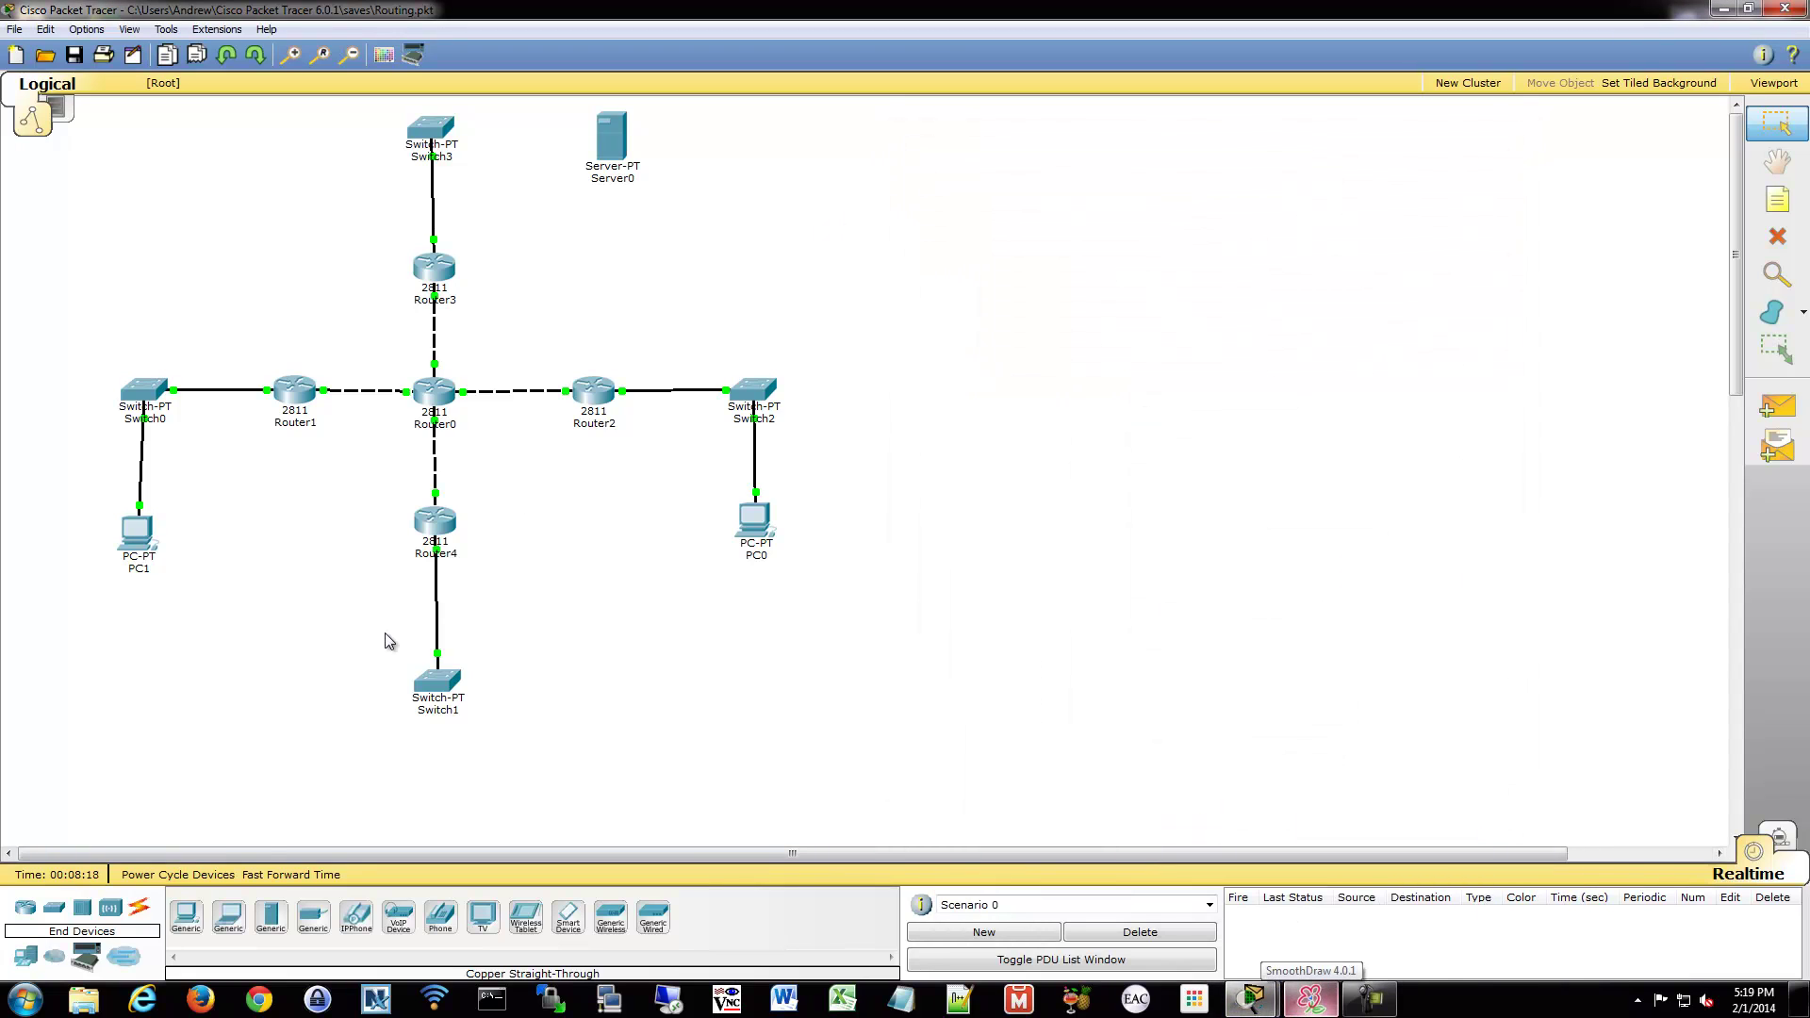
left_click(140, 907)
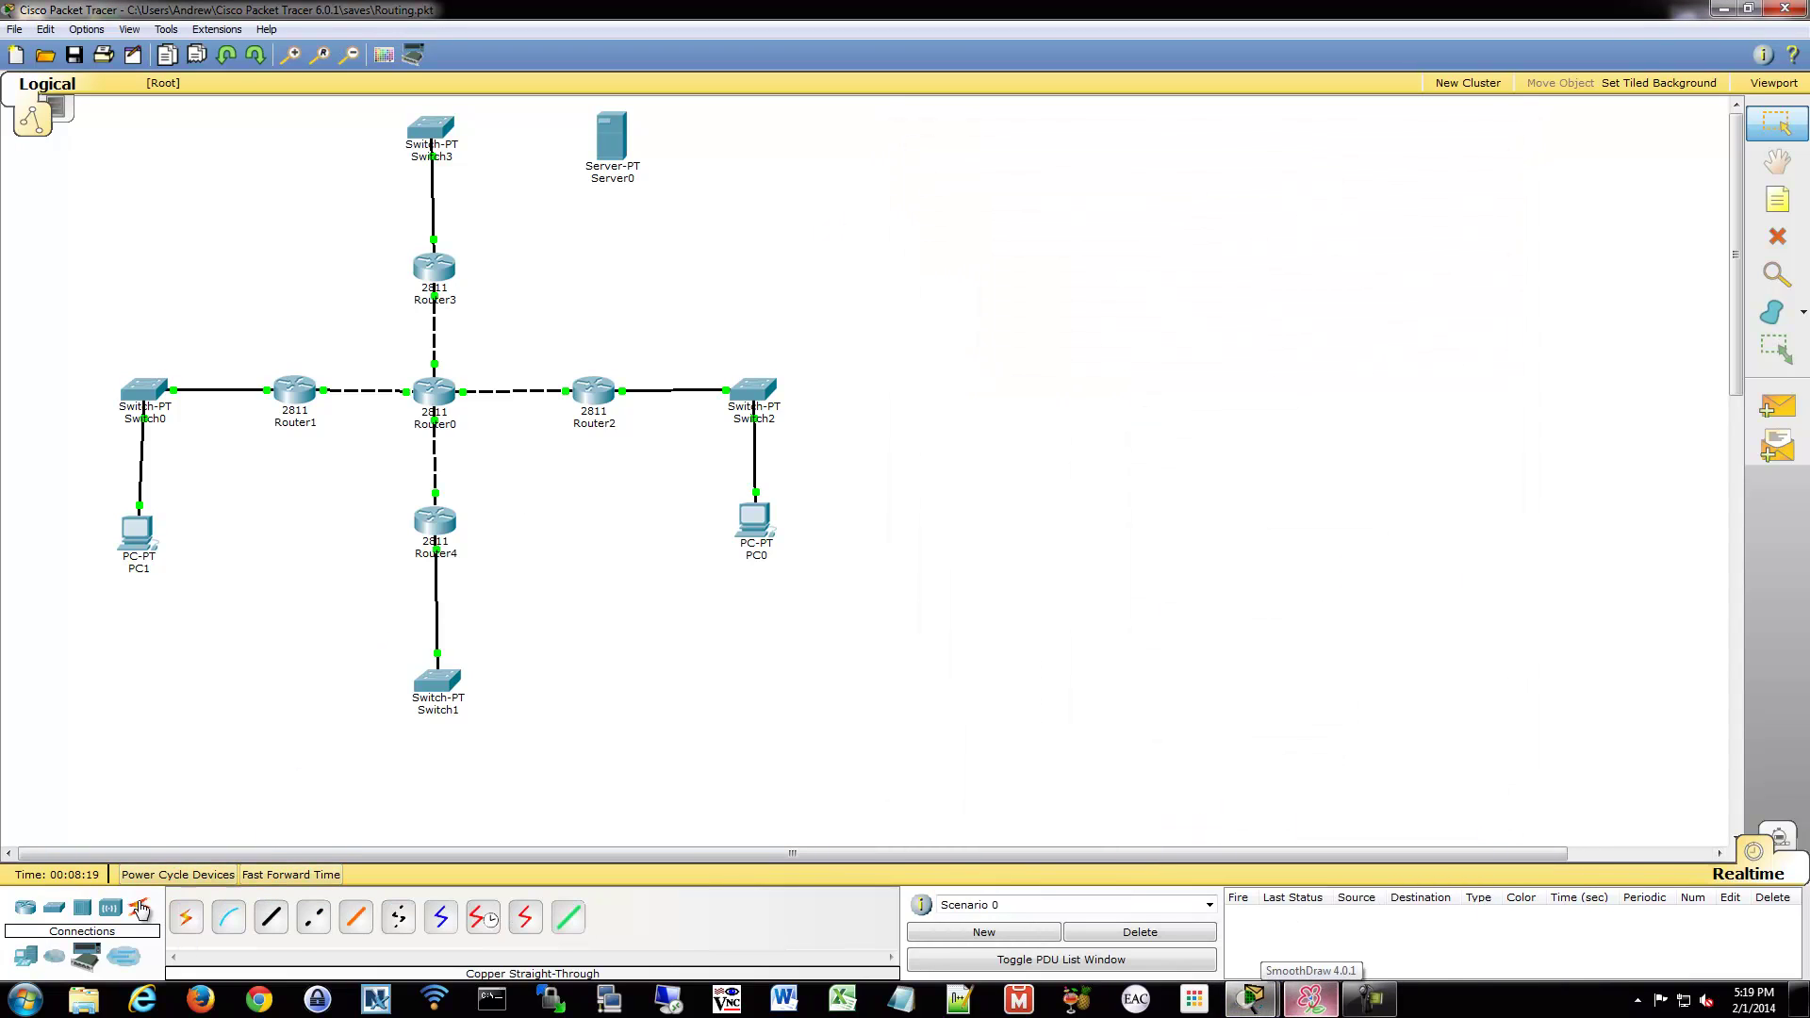
left_click(270, 916)
left_click(604, 149)
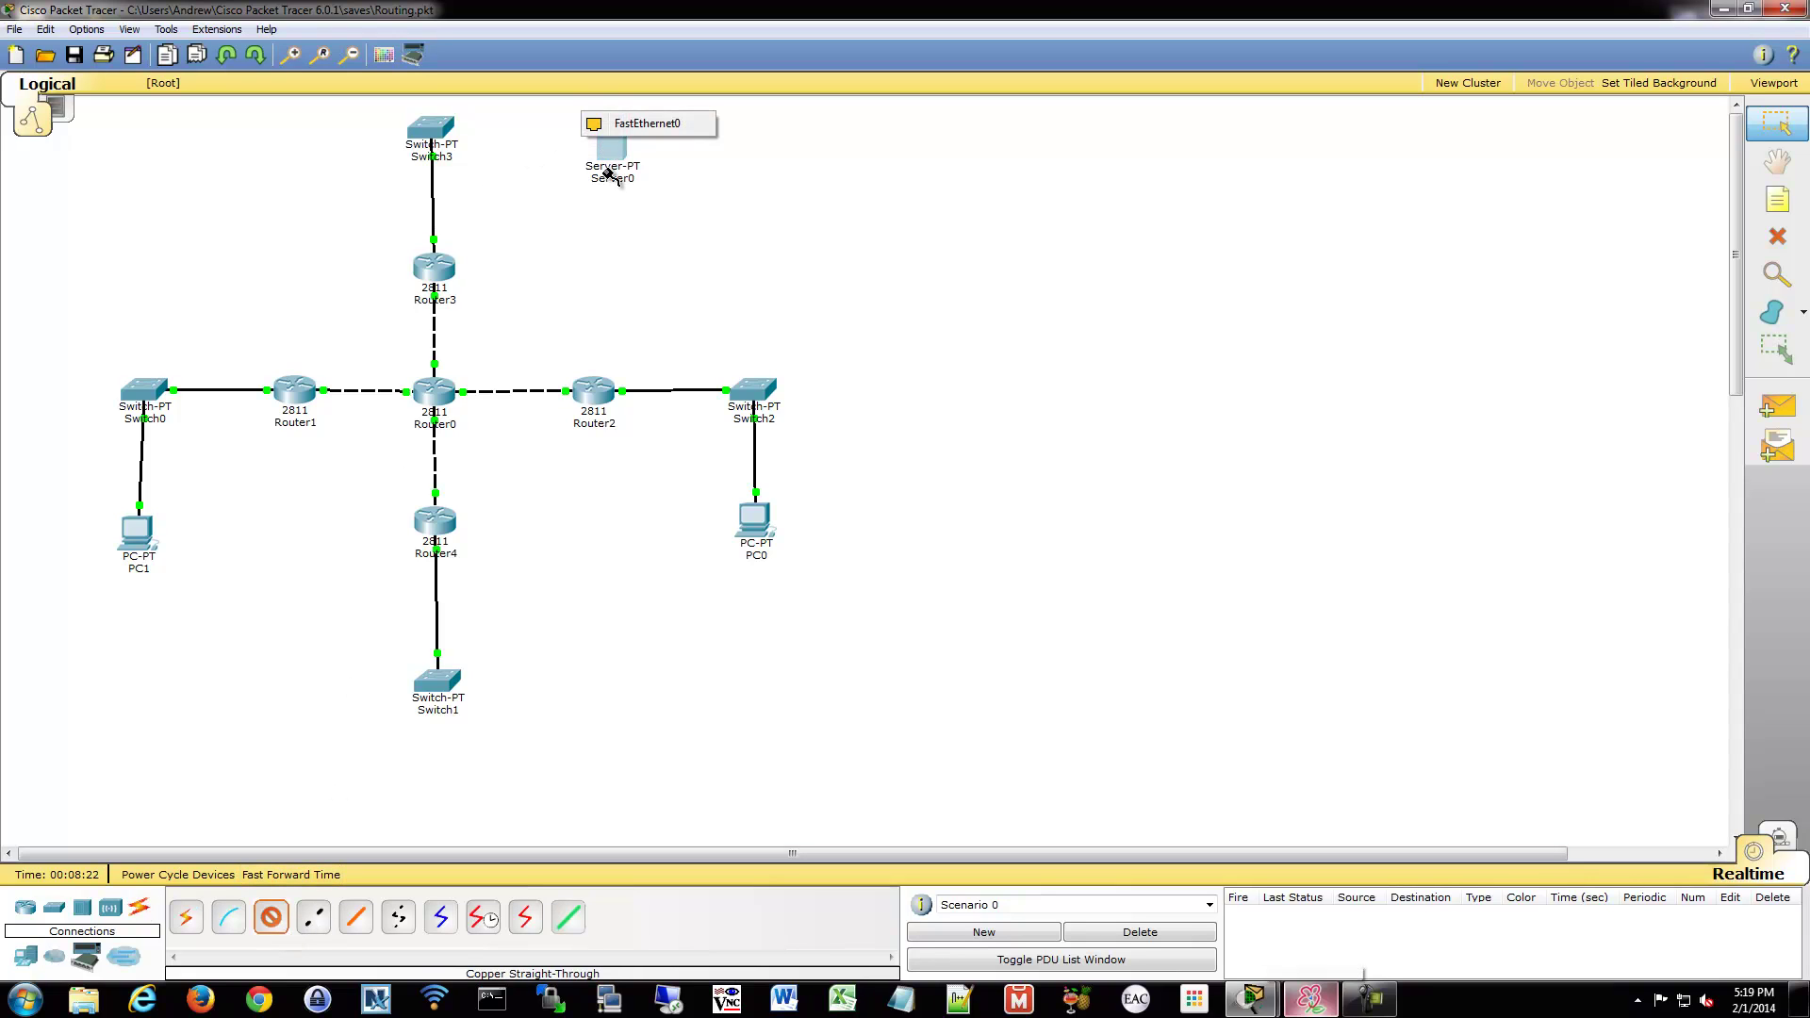
left_click(622, 122)
left_click(430, 132)
left_click(469, 149)
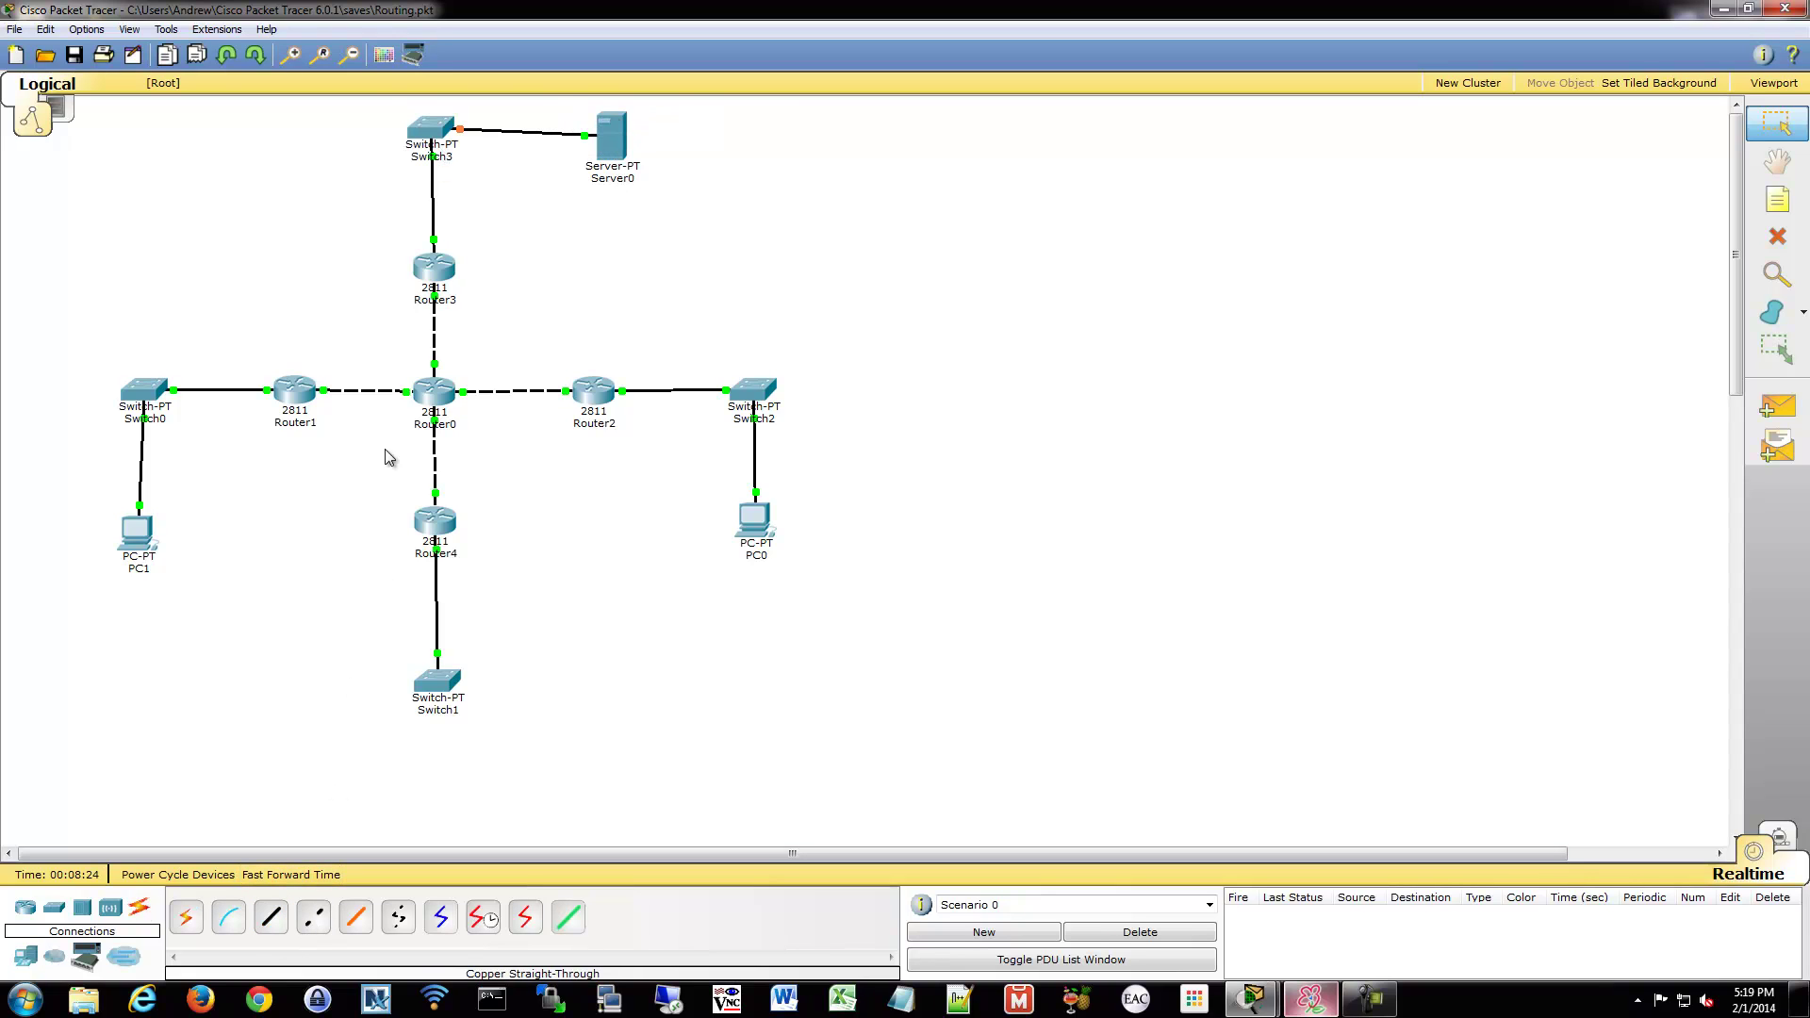
left_click_drag(612, 153, 612, 145)
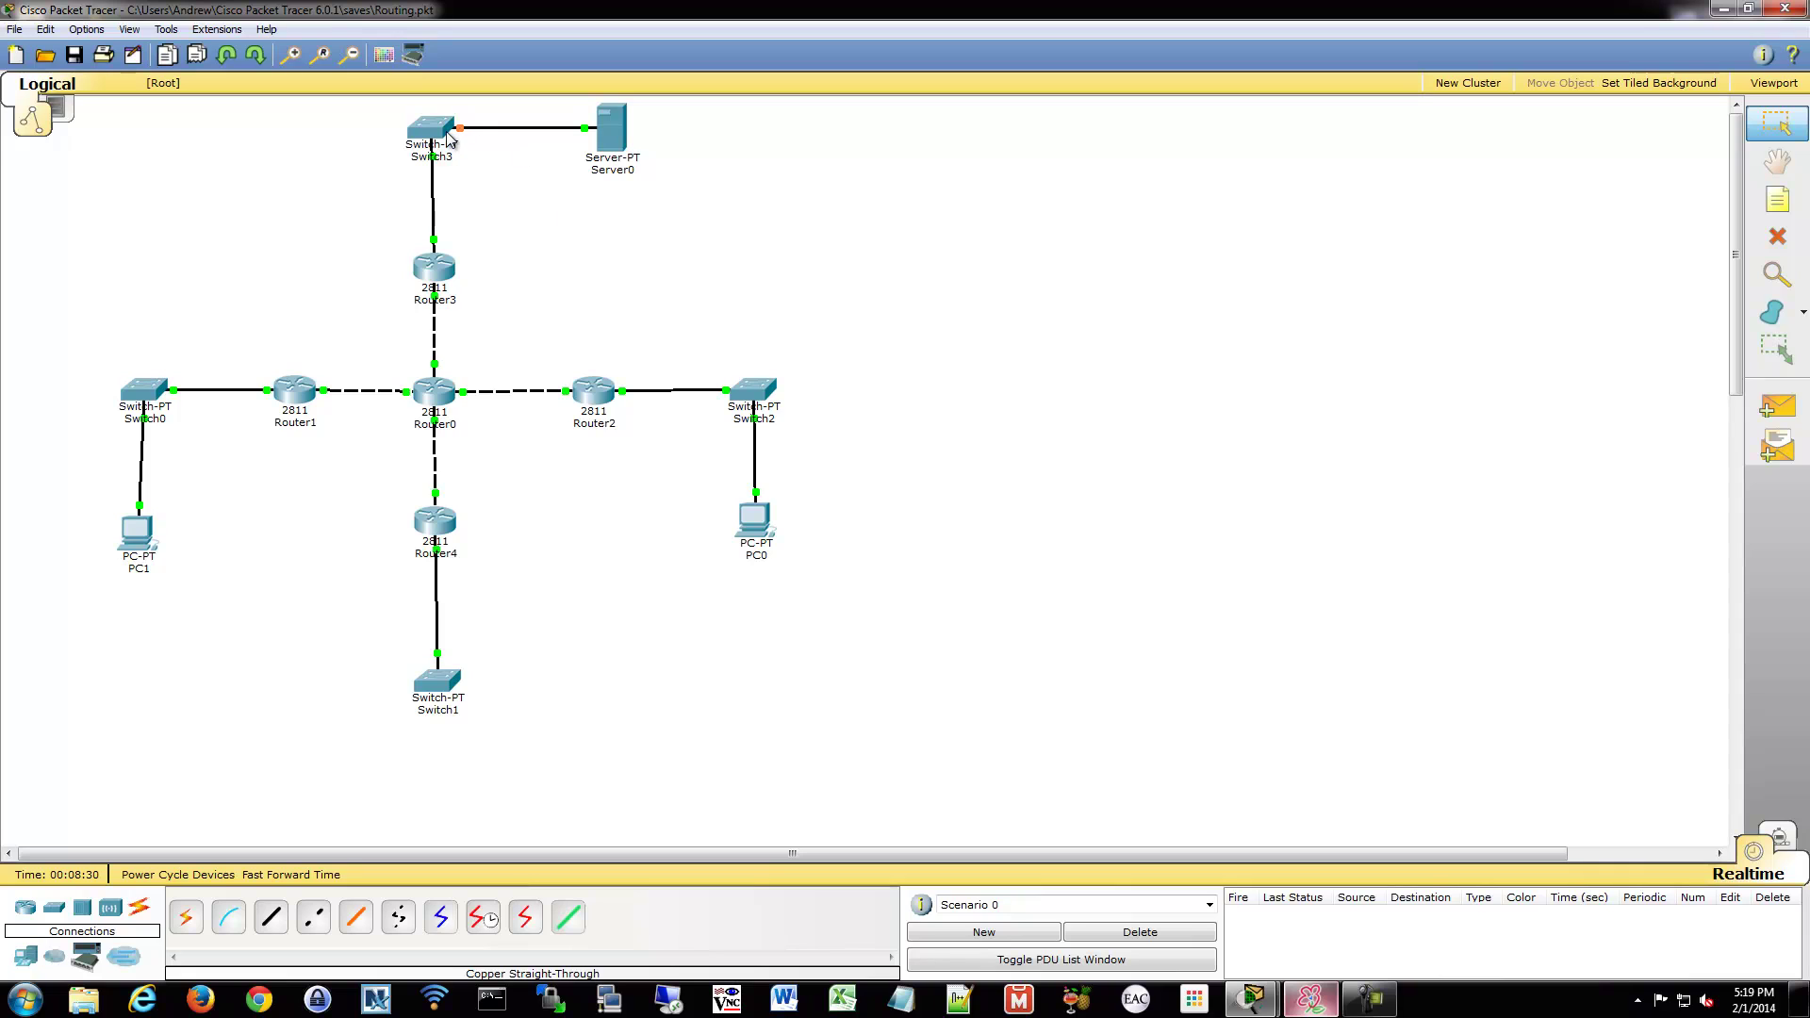
mouse_move(454, 141)
Step: On Router2's CLI, enter global configuration mode with conf t and start the interface command
left_click(601, 392)
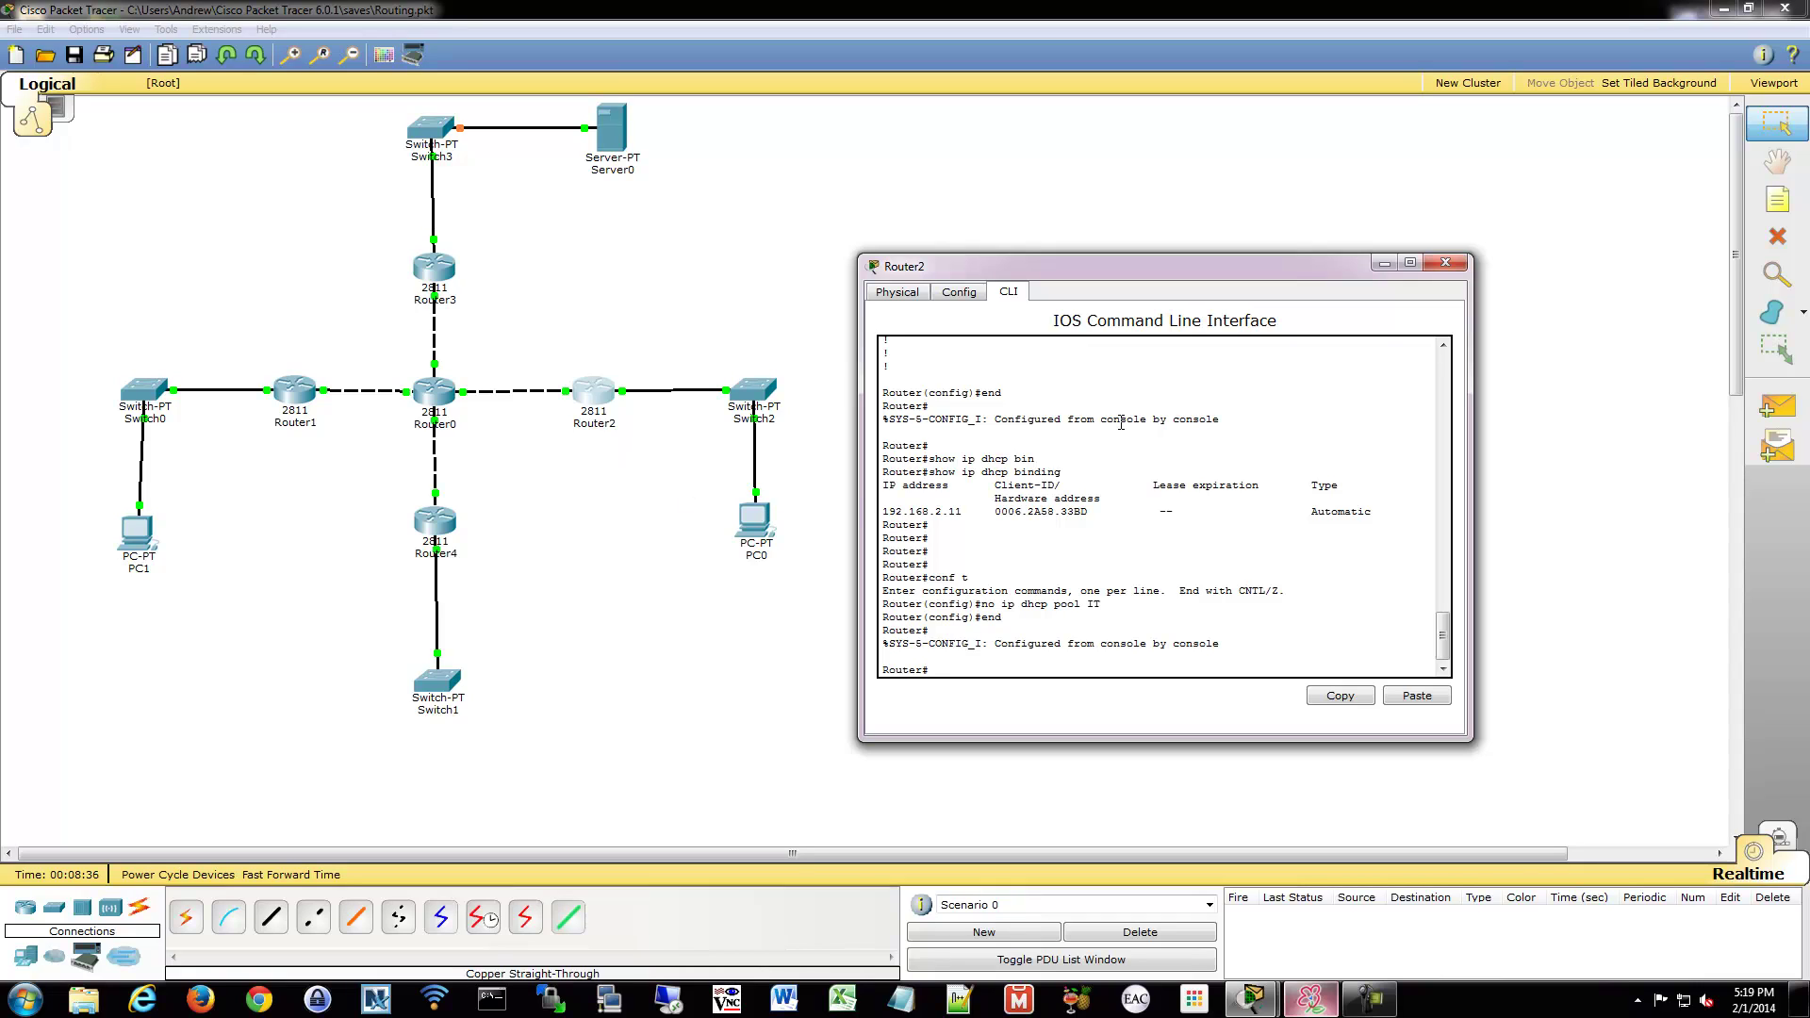
type("conf t")
key("Return")
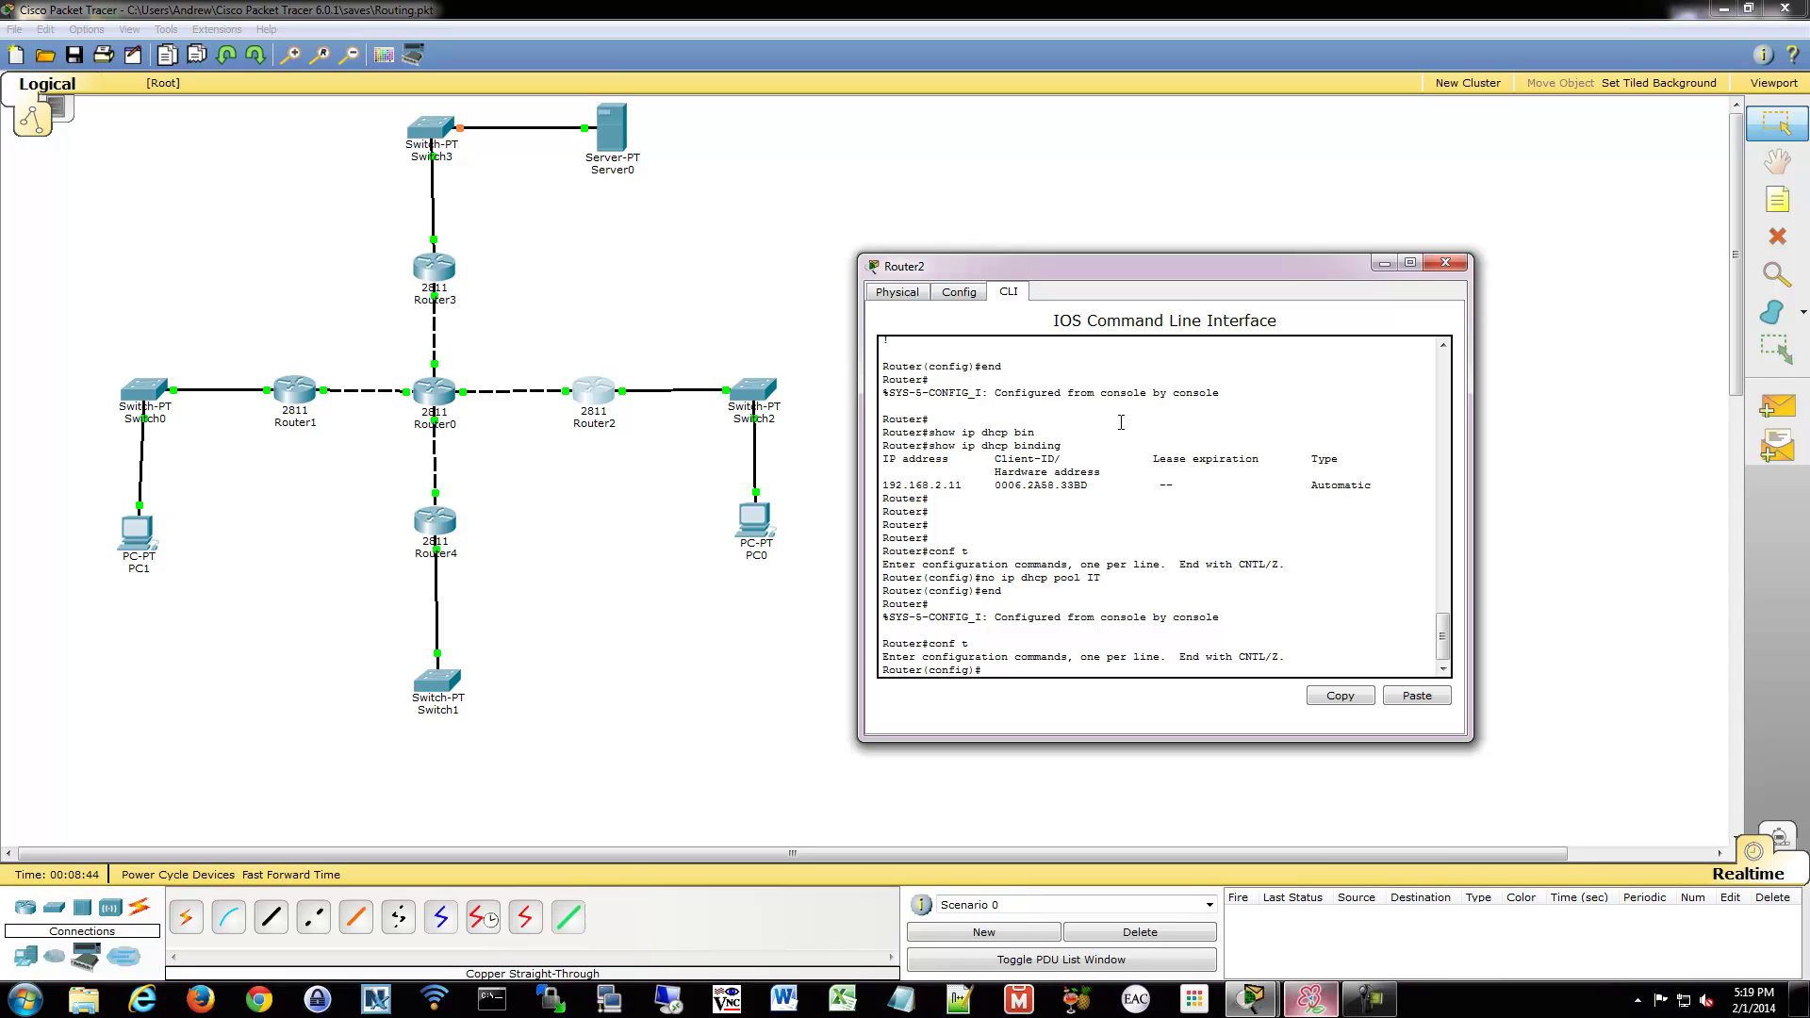
type("ip")
key("BackSpace")
key("BackSpace")
key("BackSpace")
type("int fa0/0")
left_click(672, 630)
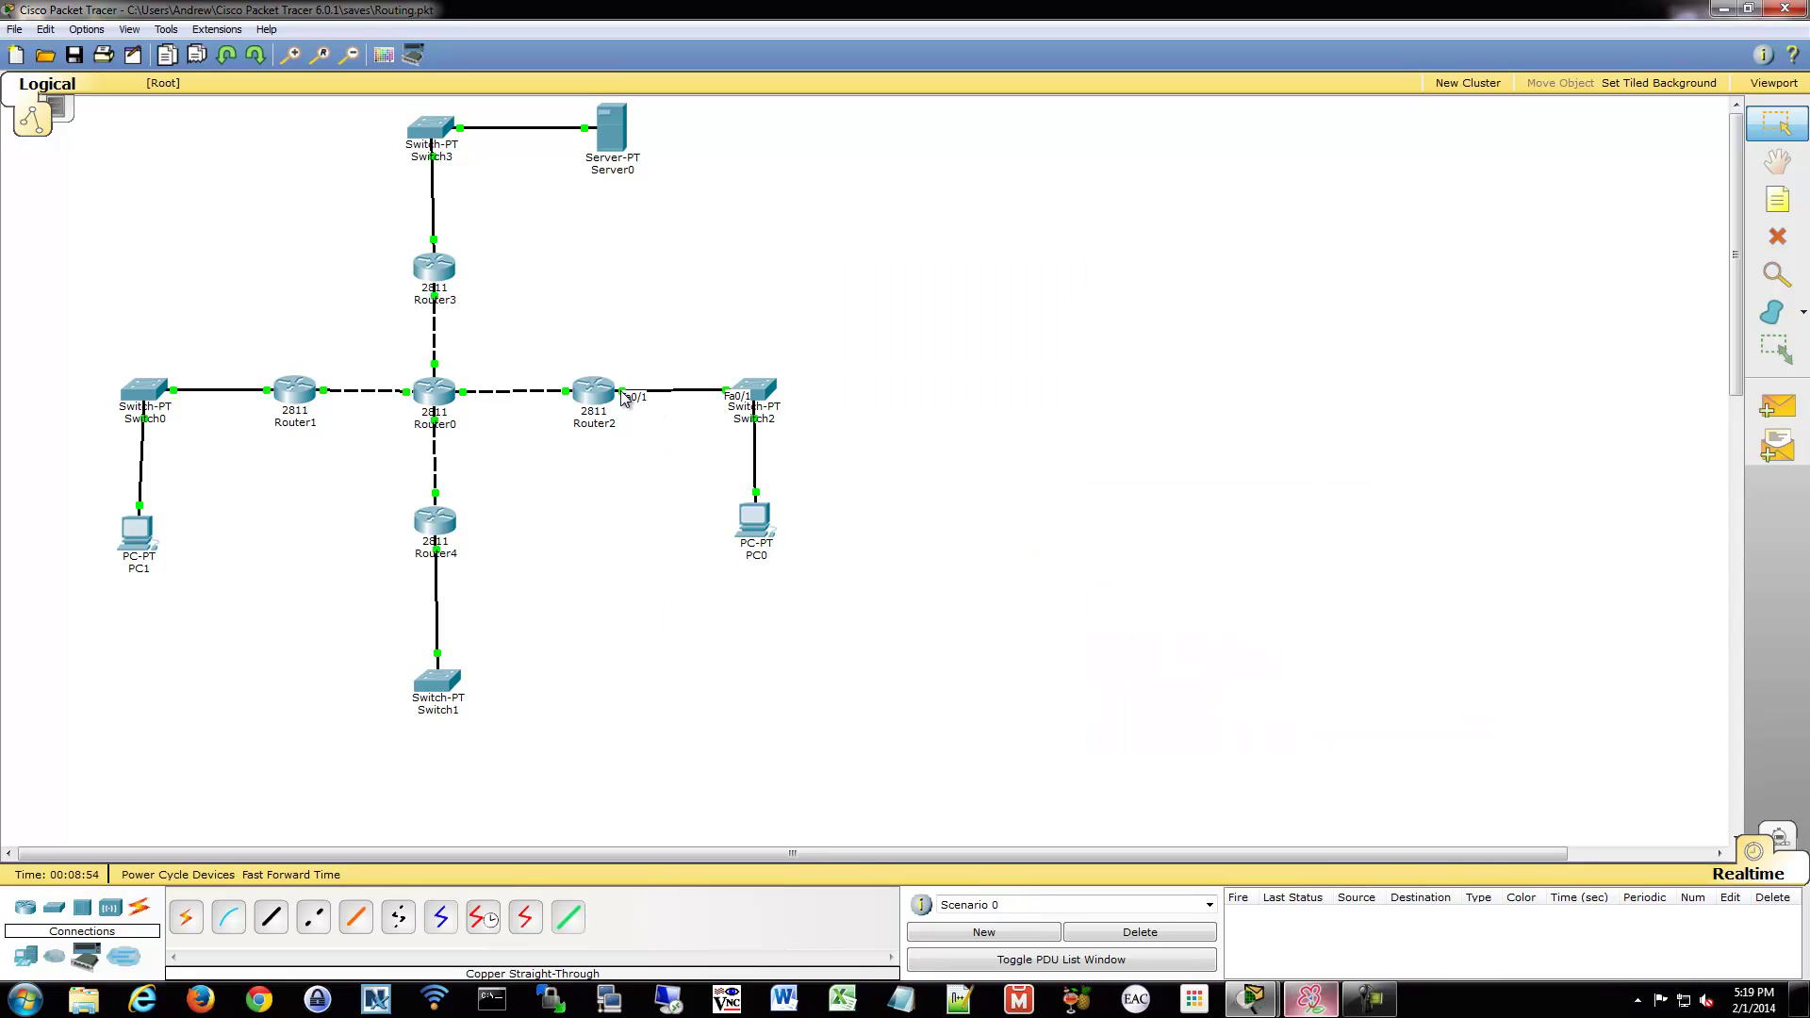
left_click(1252, 997)
left_click(1344, 910)
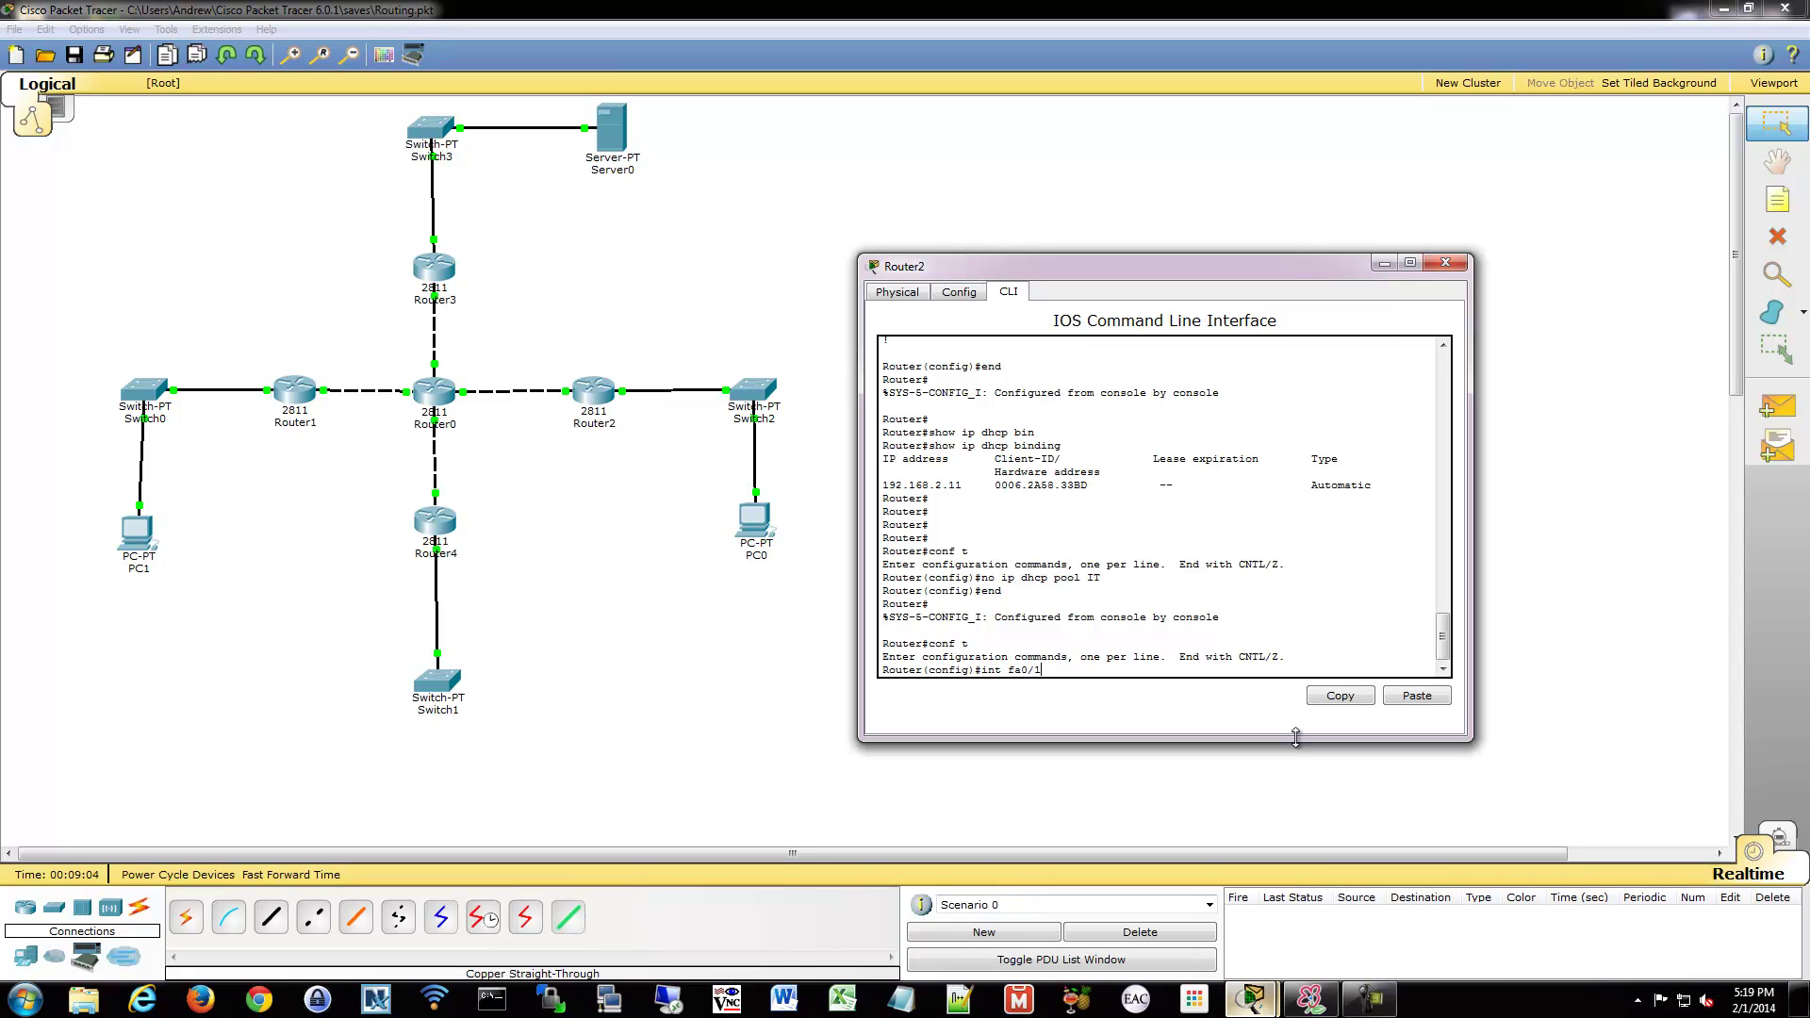
Step: Select interface fa0/1 and set its ip helper-address to 192.168.1.2
key("Return")
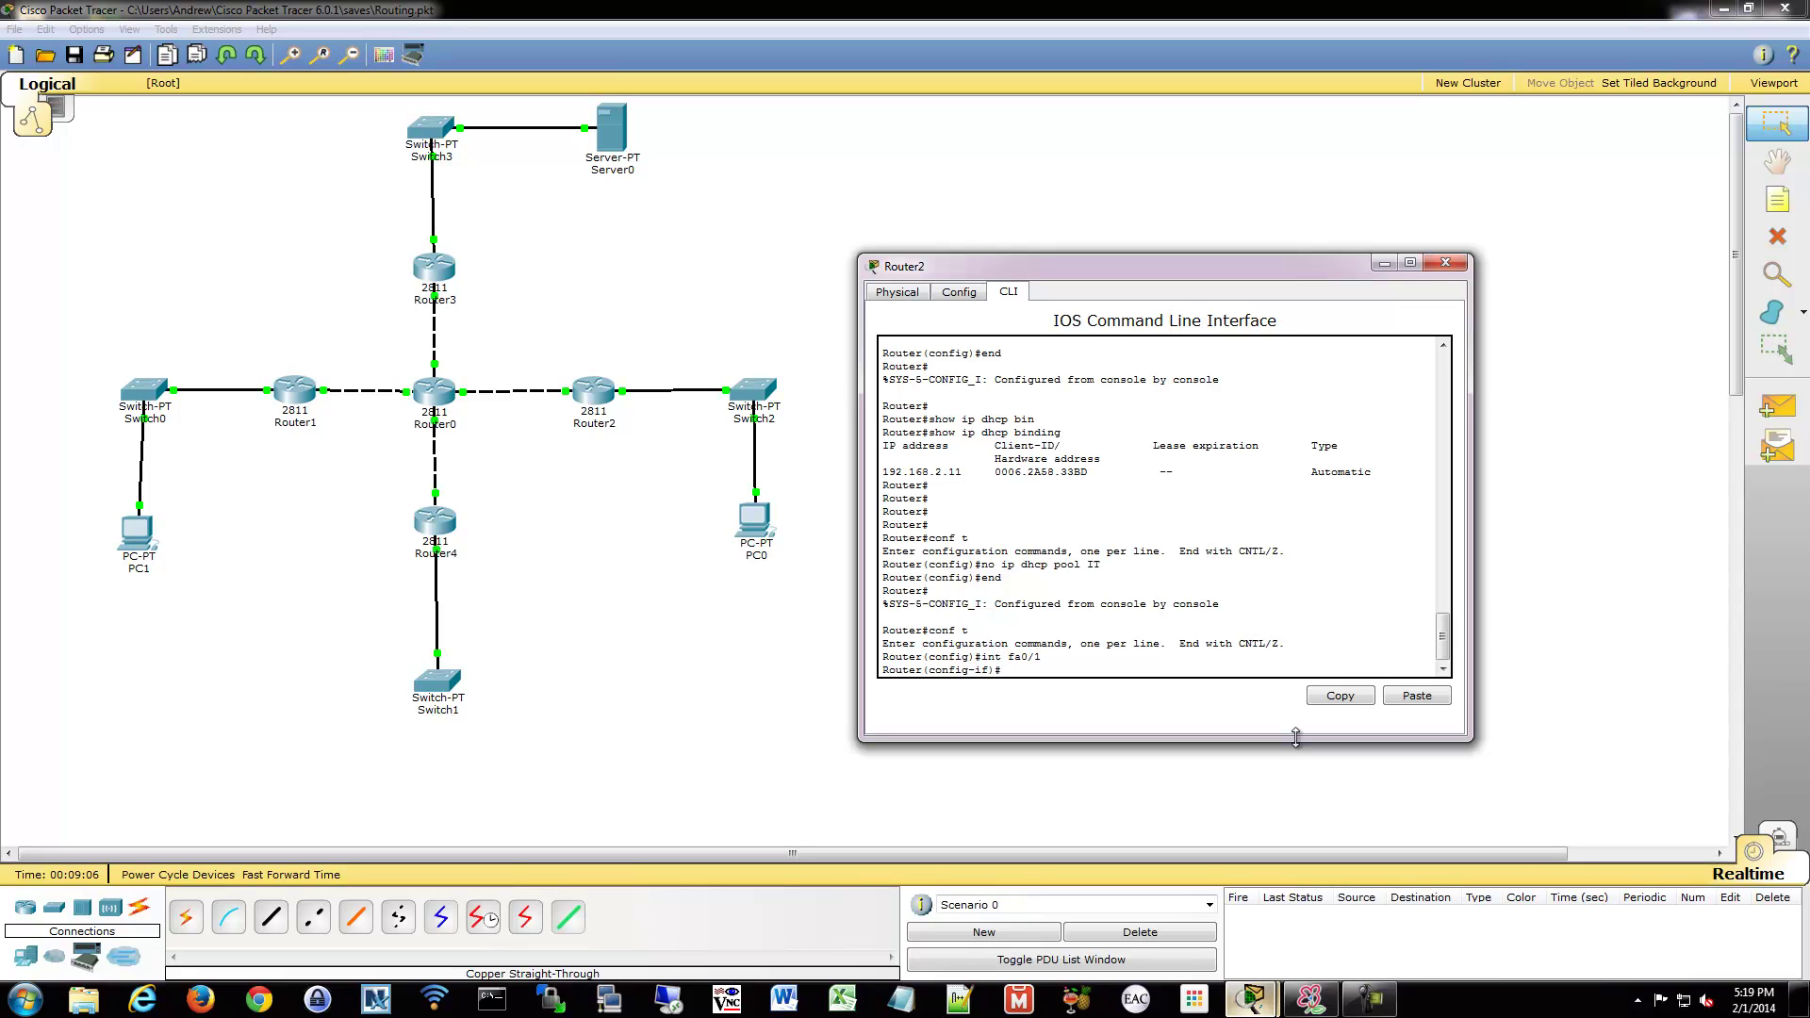
type("ip help")
key("Tab")
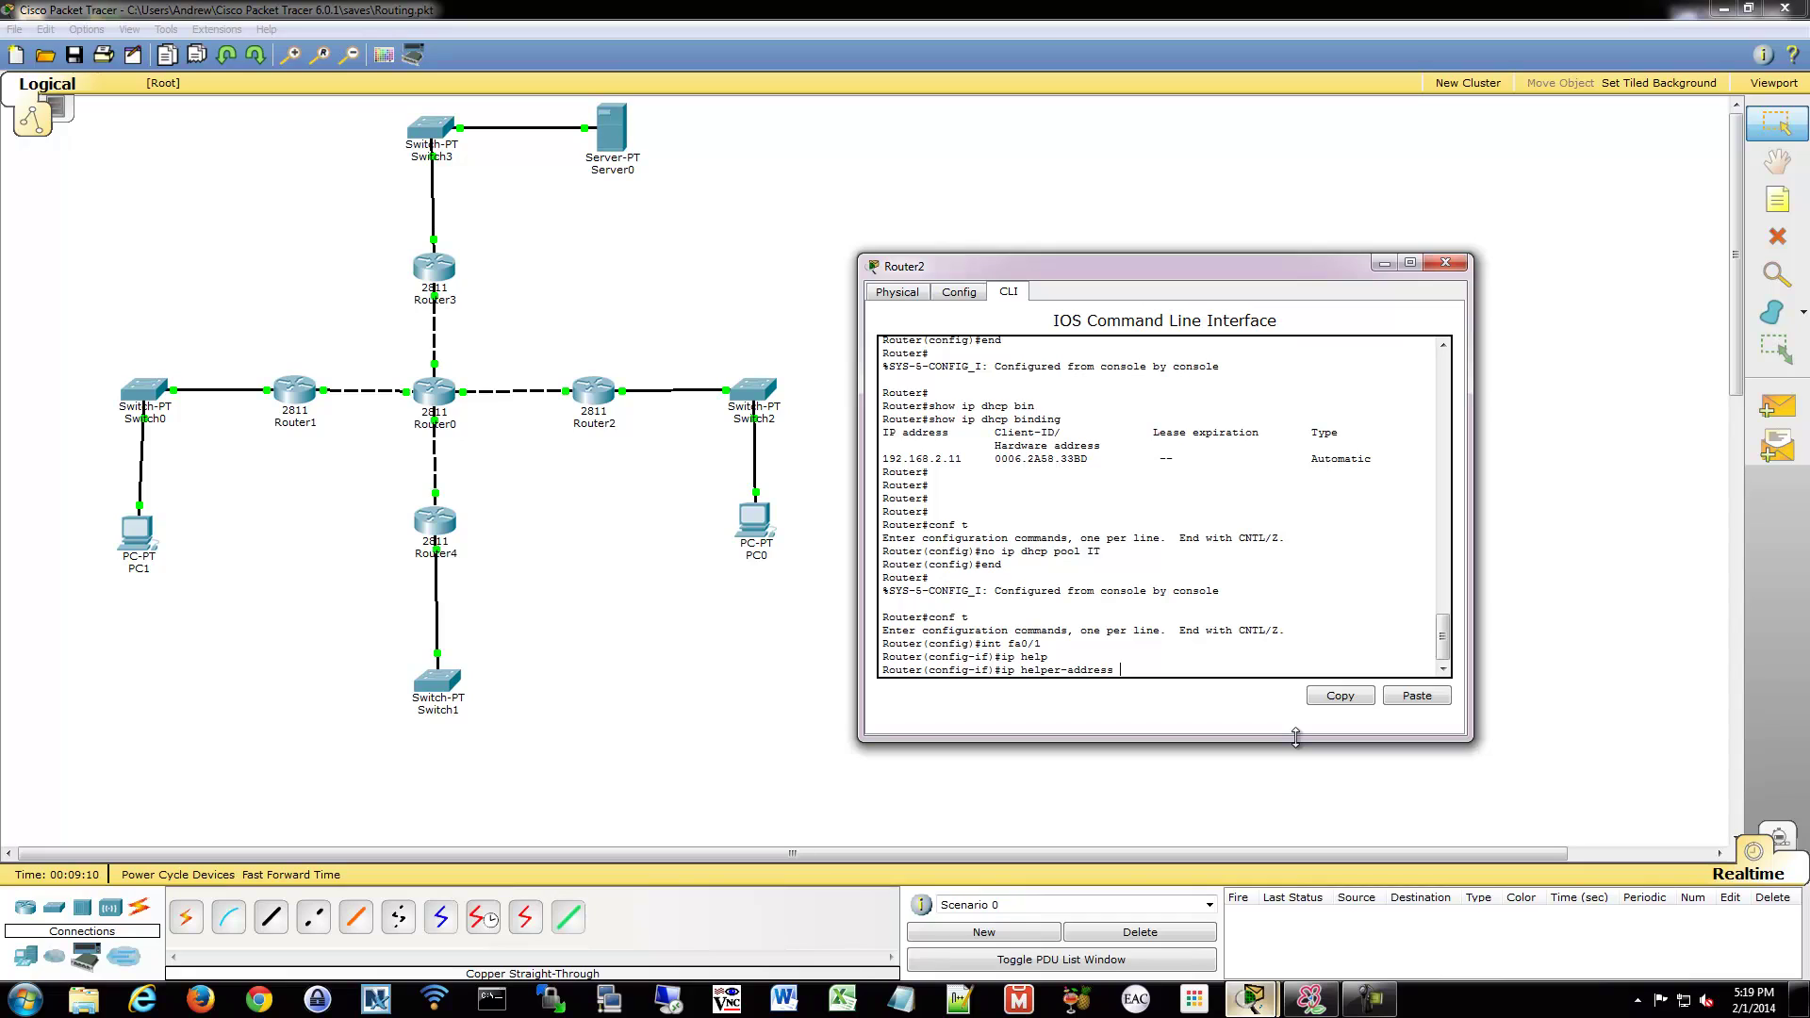
type("?")
type("192.16")
type("8.1.2")
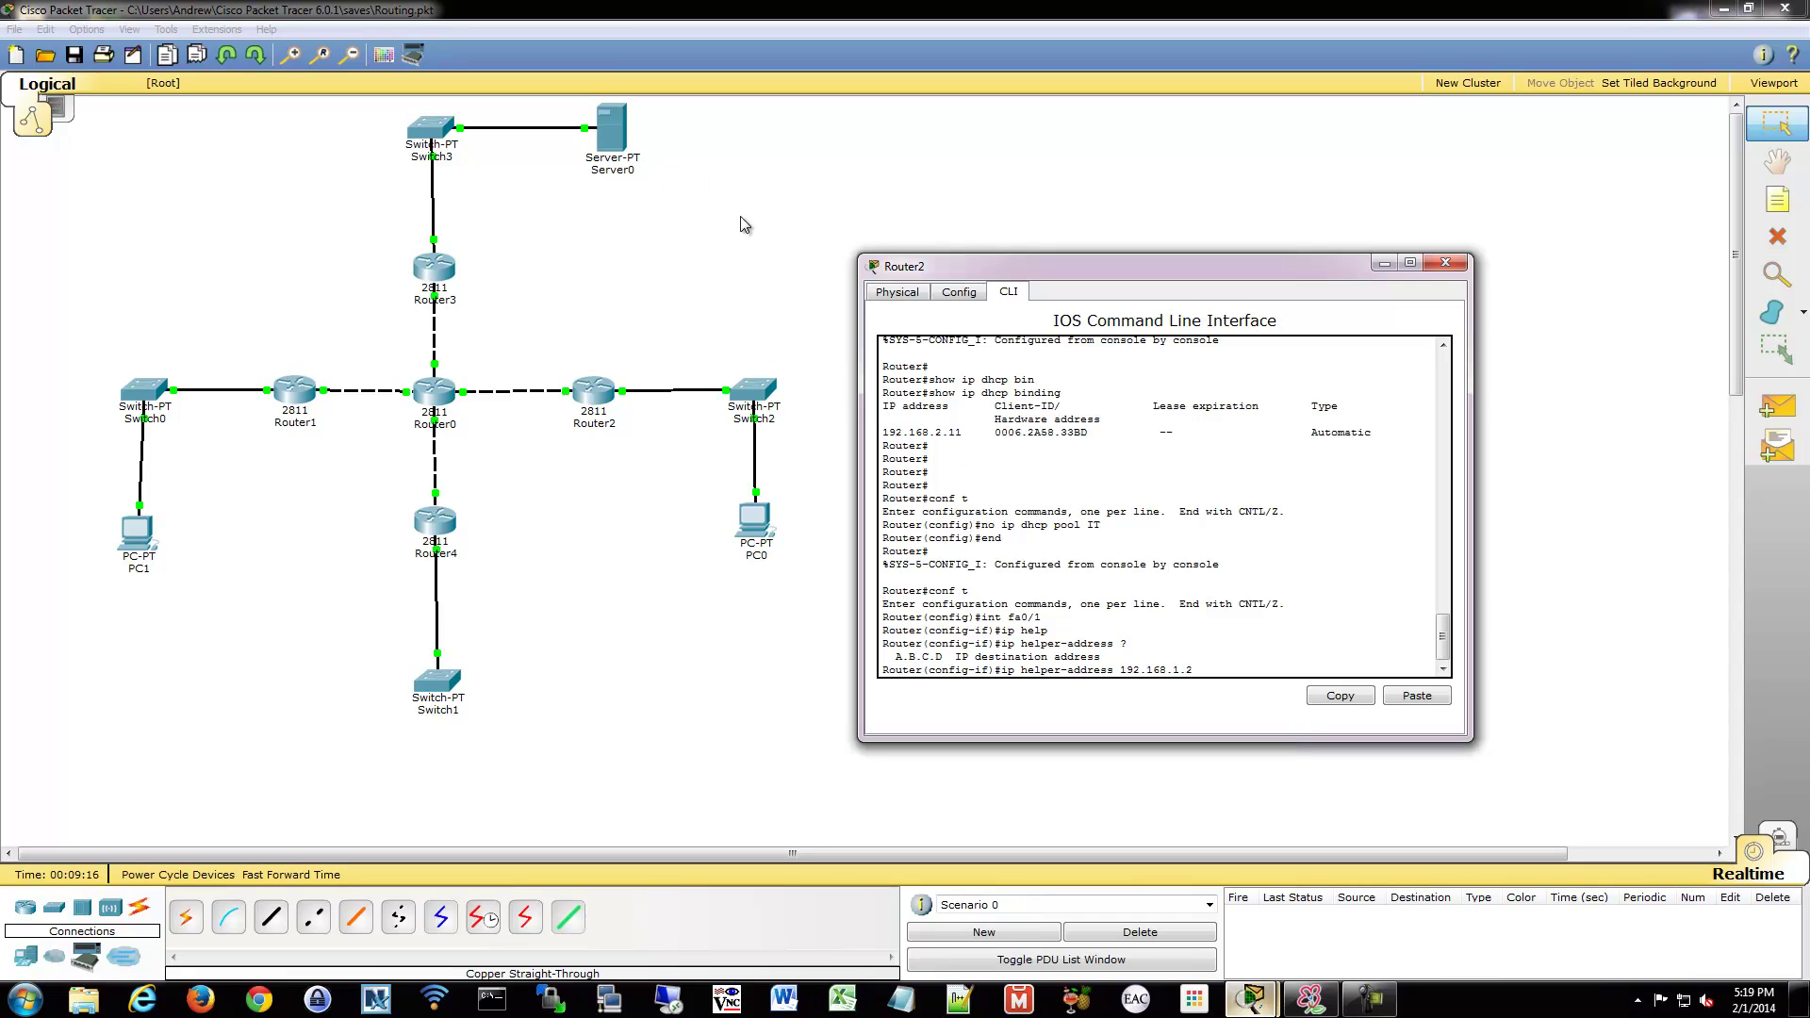
key("Return")
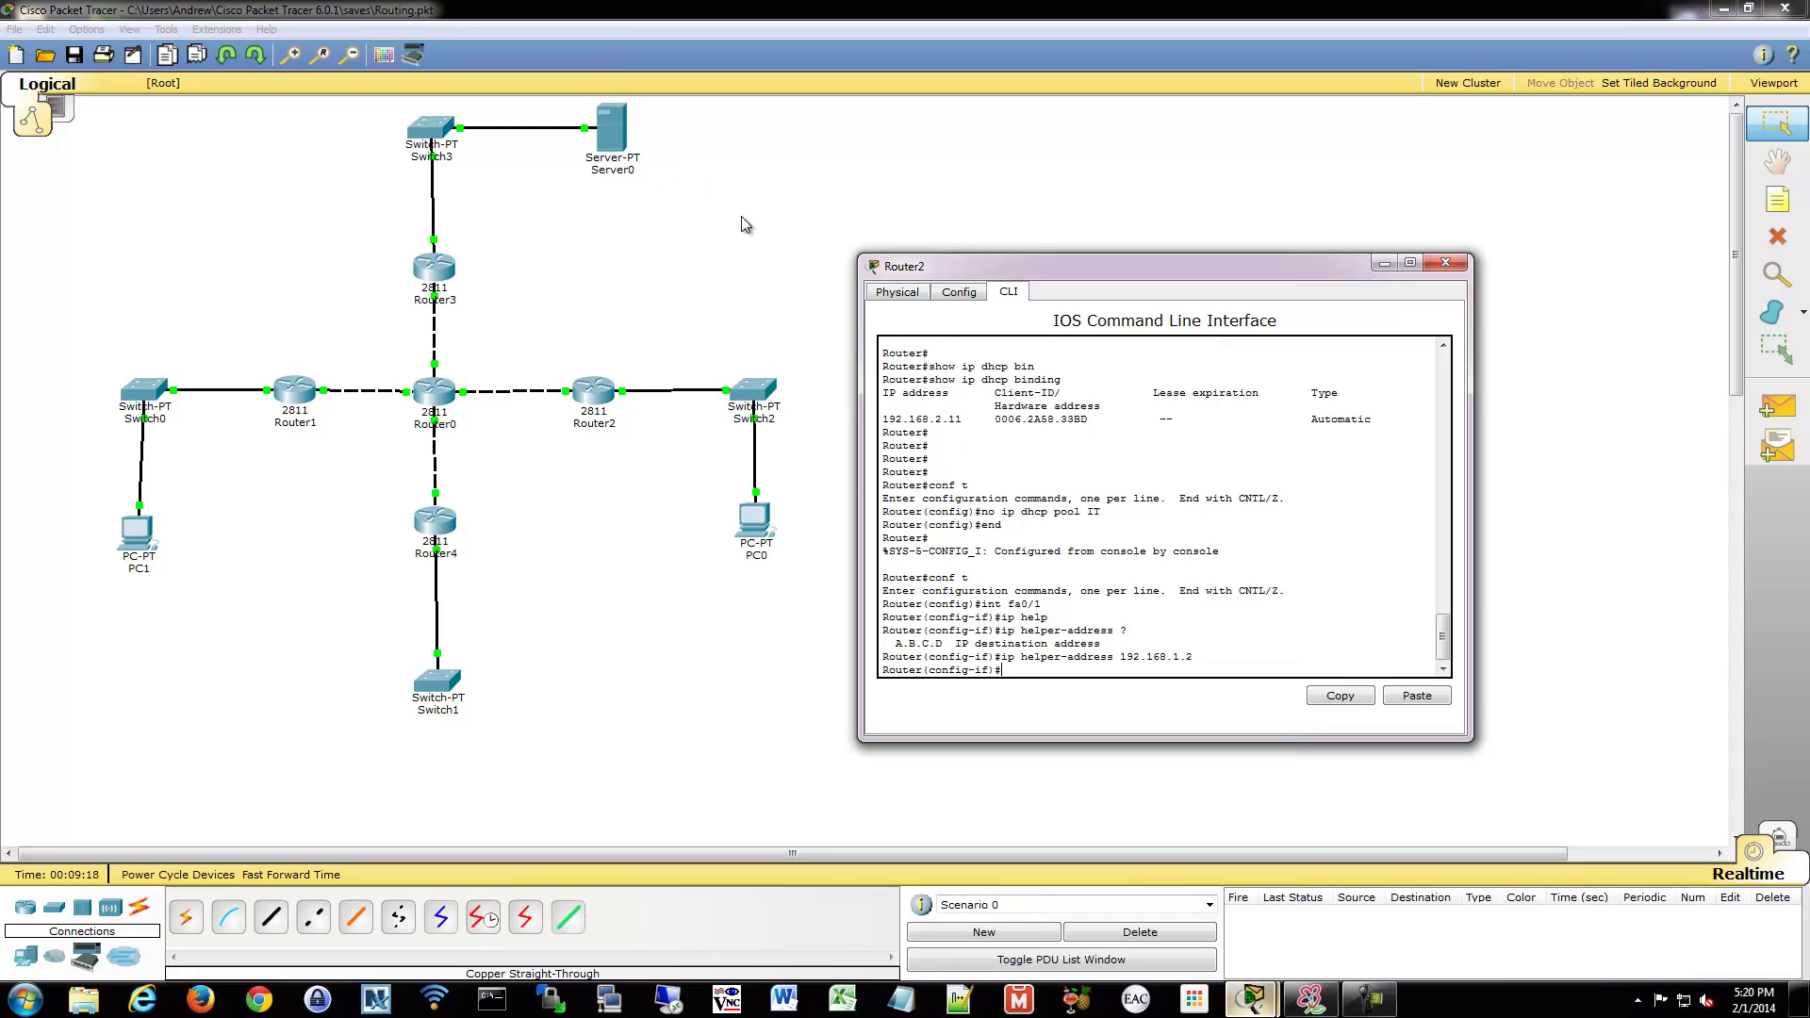
Step: In PC0's Command Prompt, release its DHCP address with ipconfig /release
left_click(755, 524)
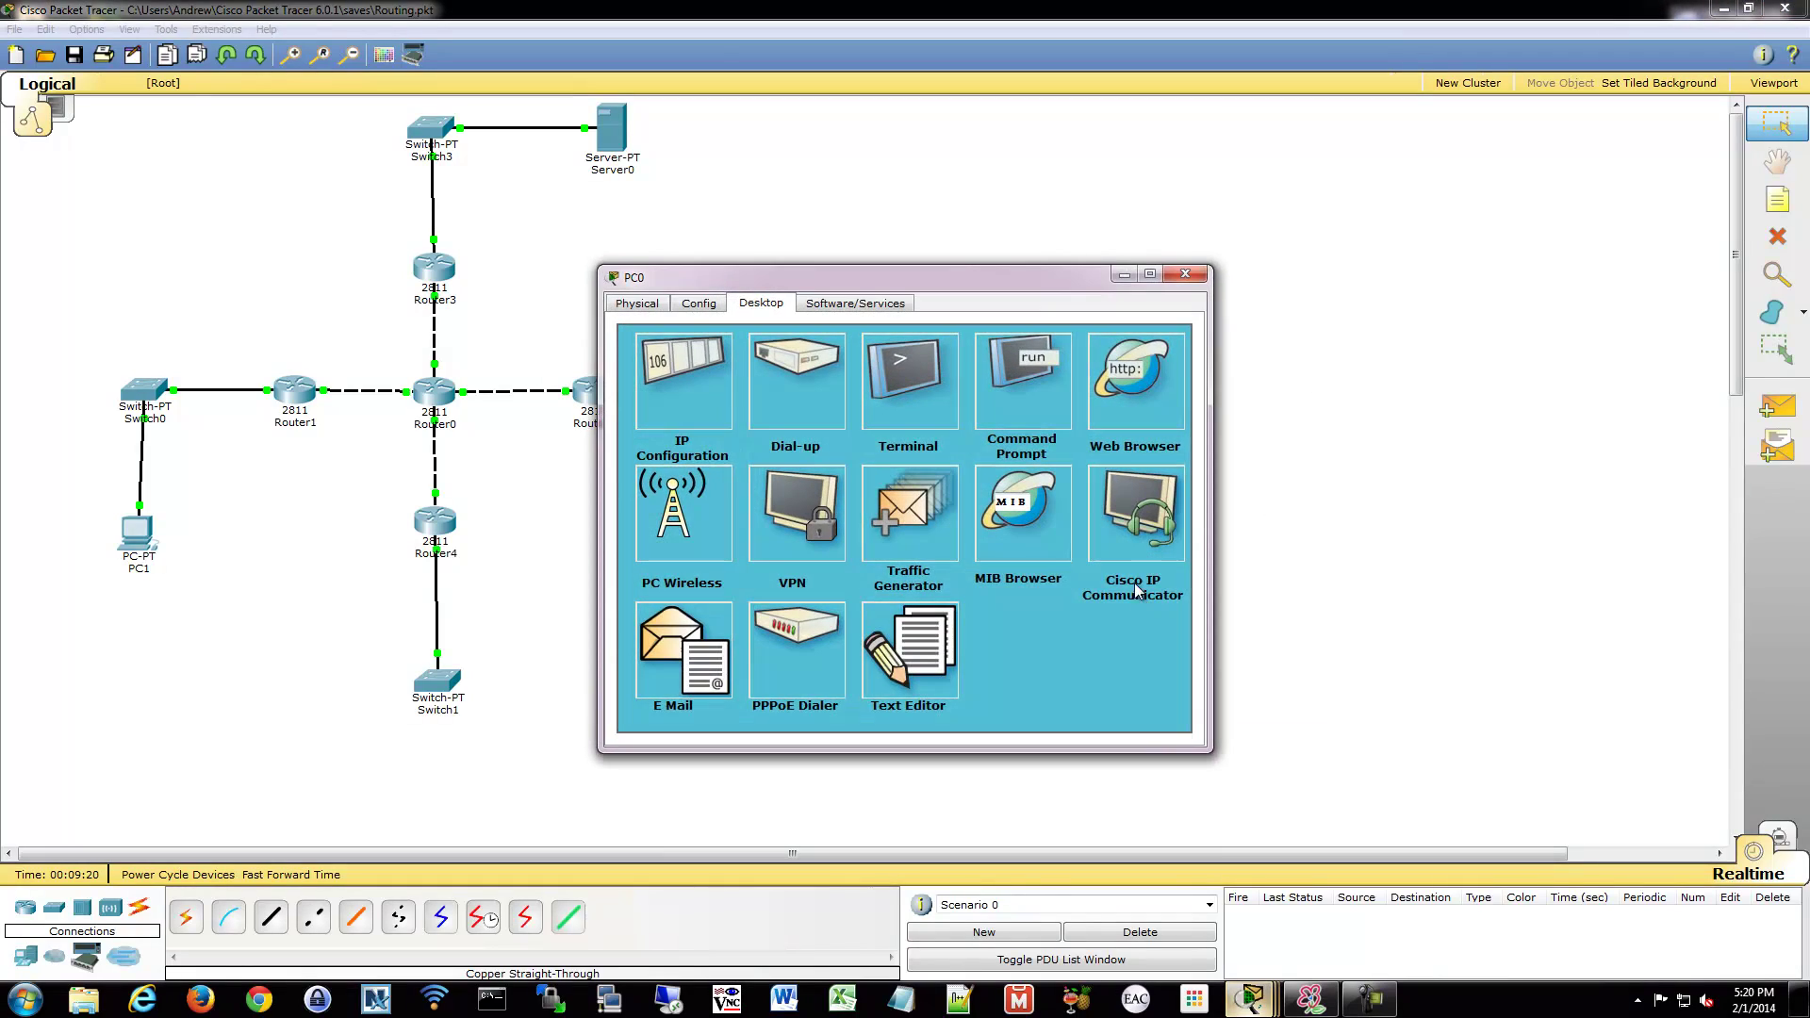
left_click_drag(967, 272, 1205, 224)
left_click(1260, 369)
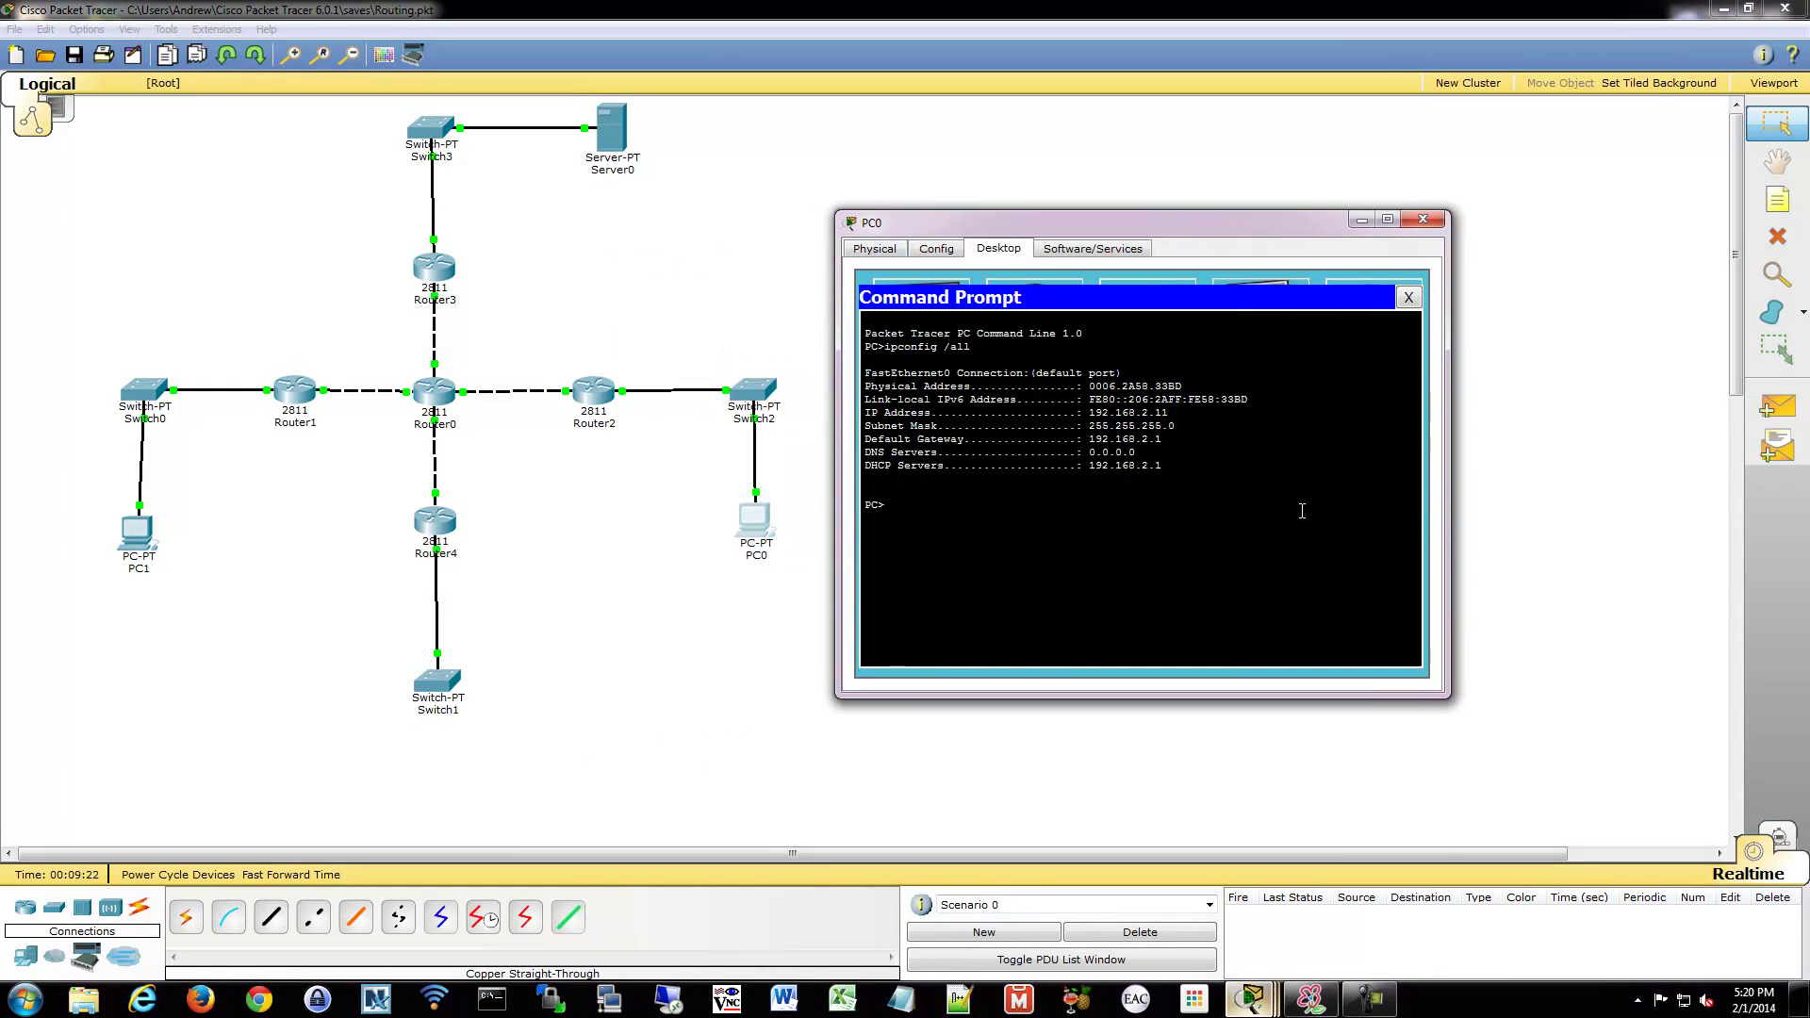
type("ipconfig /release")
key("Return")
Step: Run ipconfig /renew on PC0 twice; both renewal attempts fail
key("Up")
key("BackSpace")
key("BackSpace")
key("BackSpace")
key("BackSpace")
key("BackSpace")
type("ne")
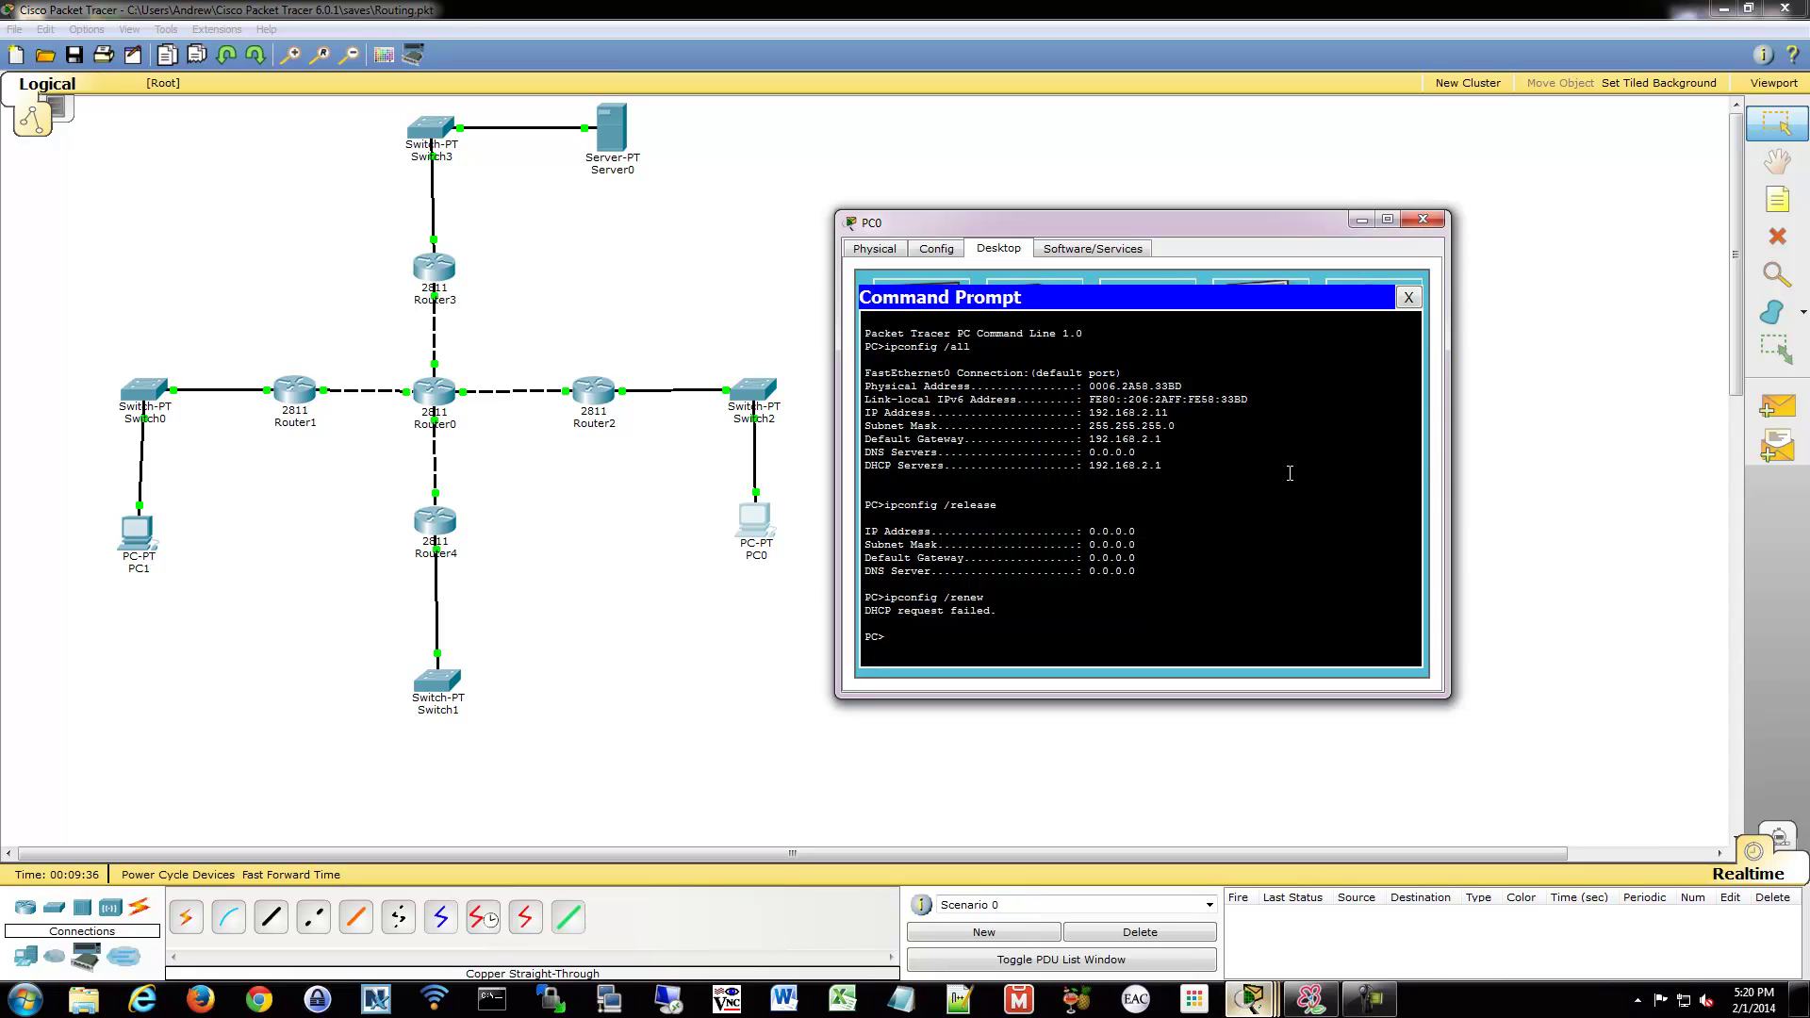
key("Up")
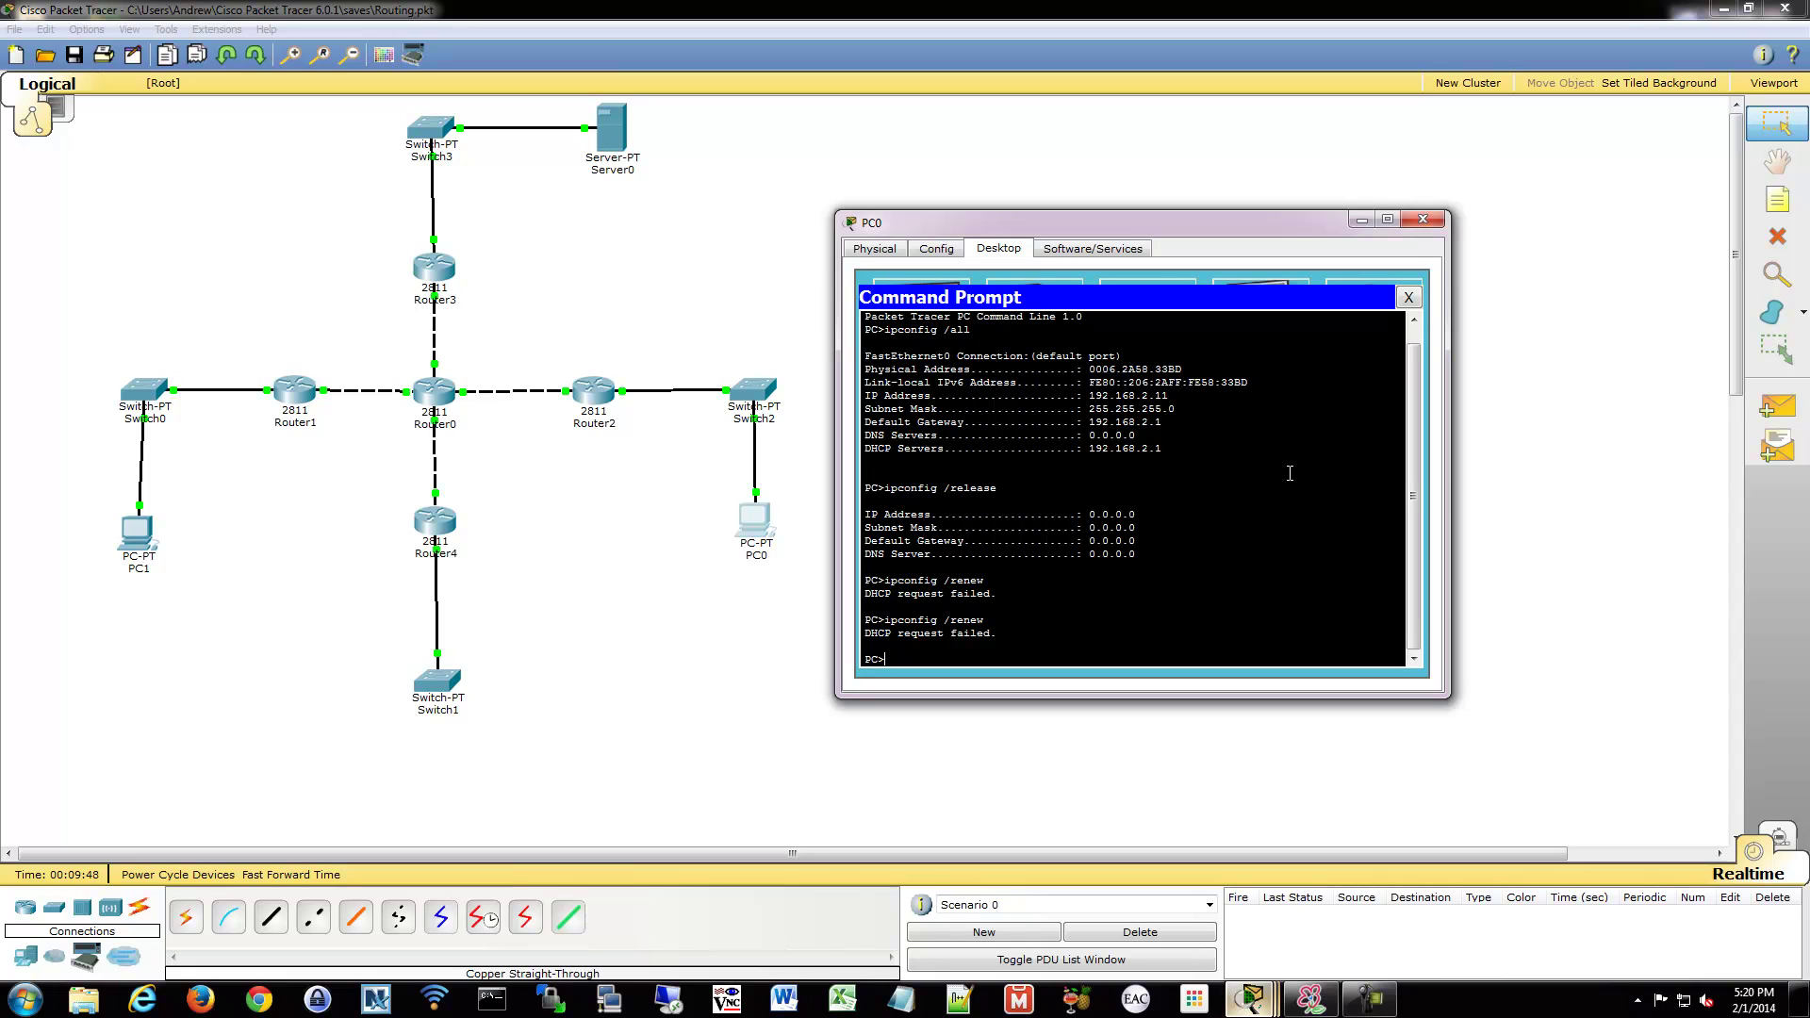
Step: On Router2, exit fa0/1's configuration and select interface fa0/0
left_click(608, 397)
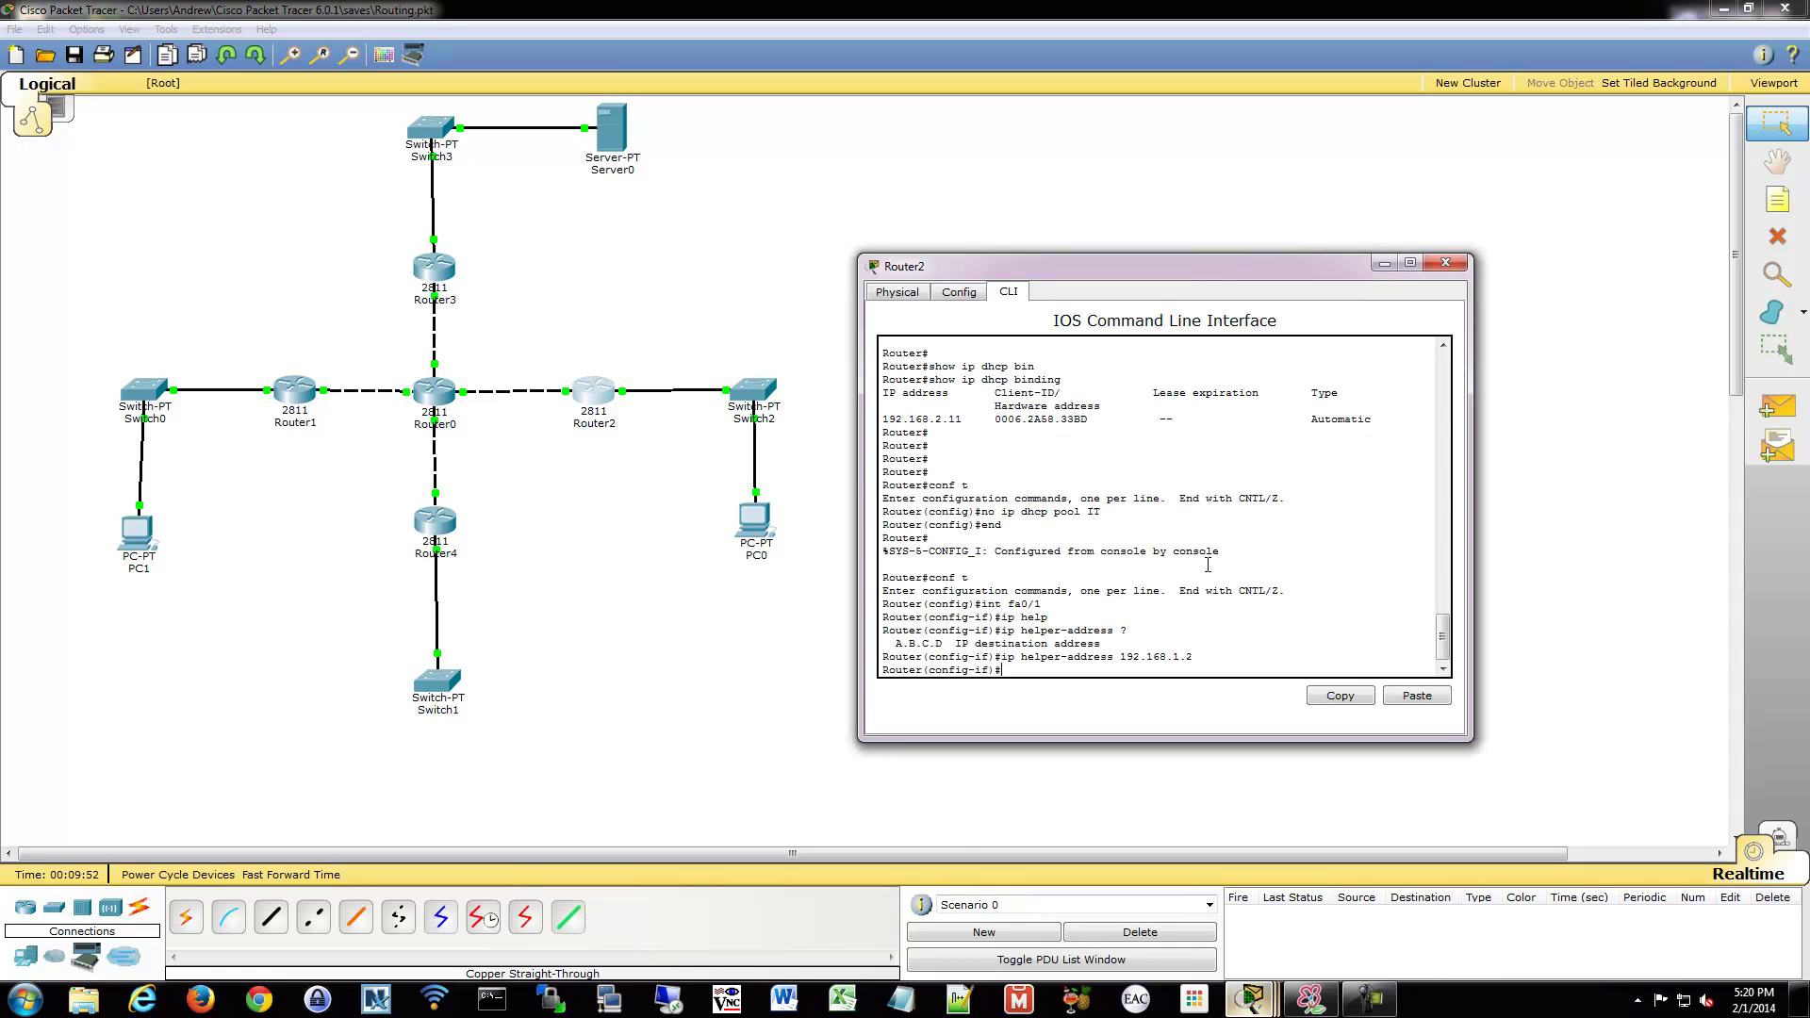
type("exit")
key("Return")
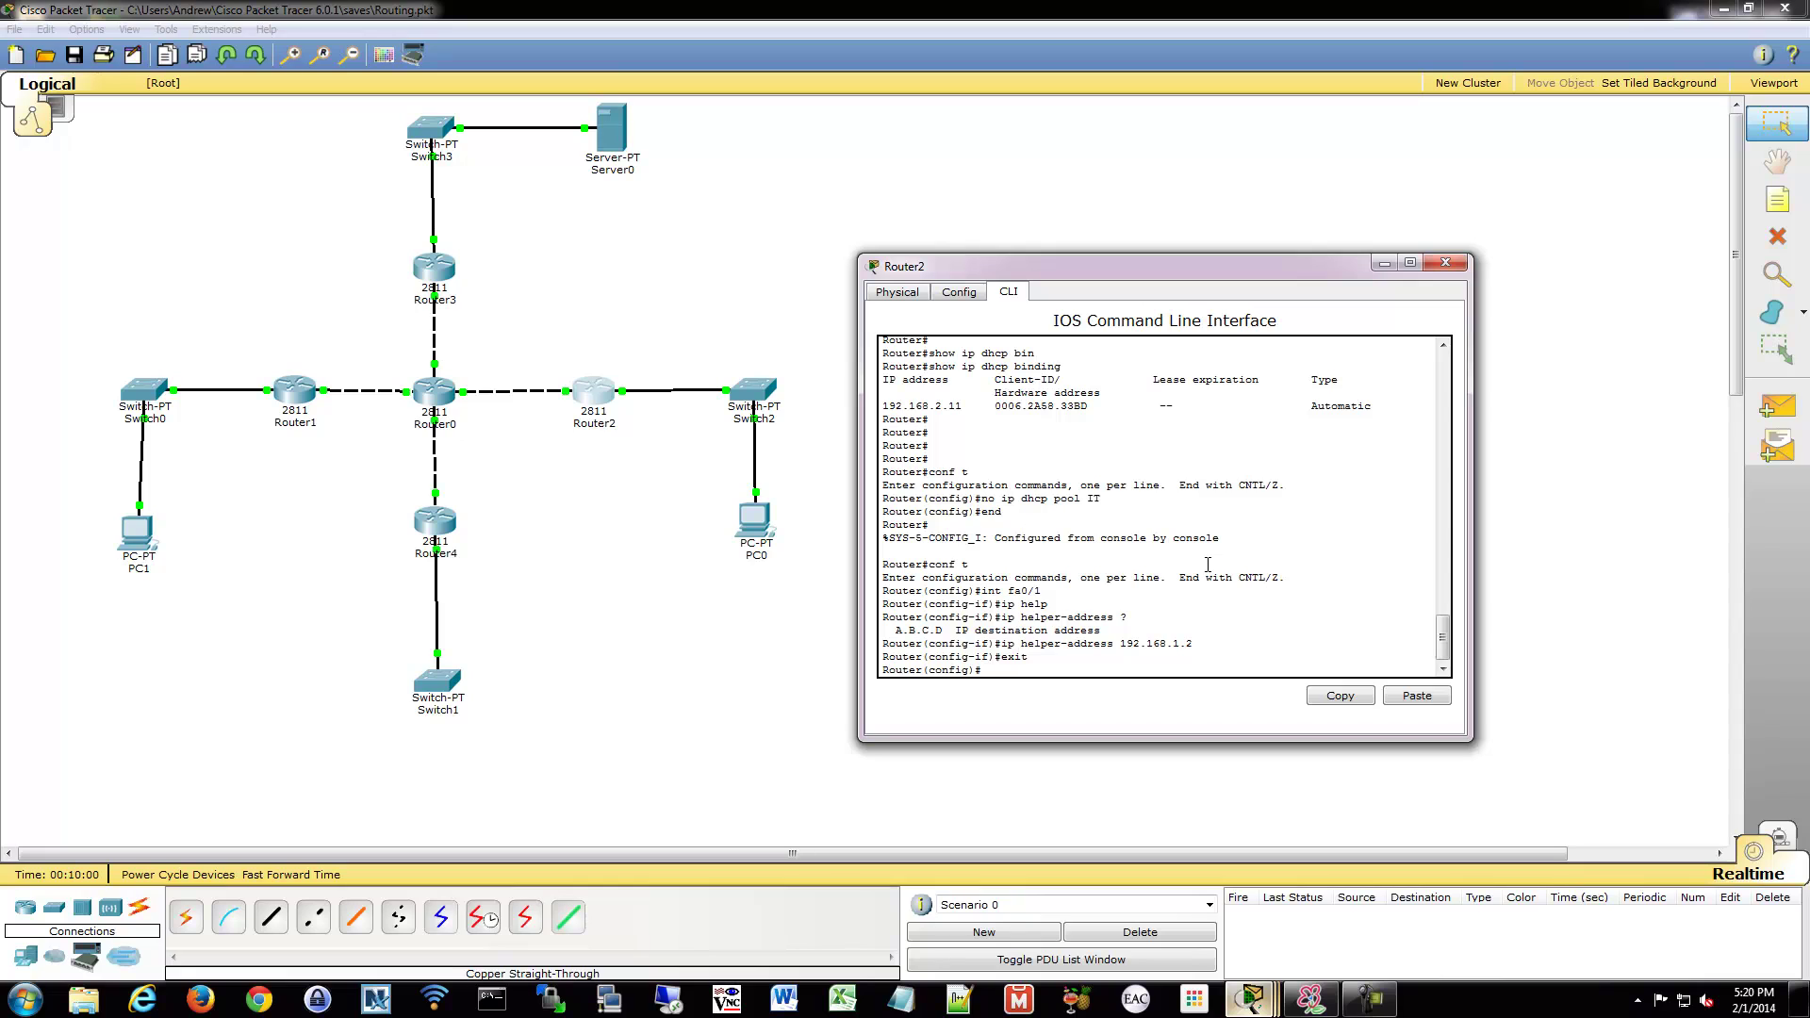
type("int fa0/0")
key("Return")
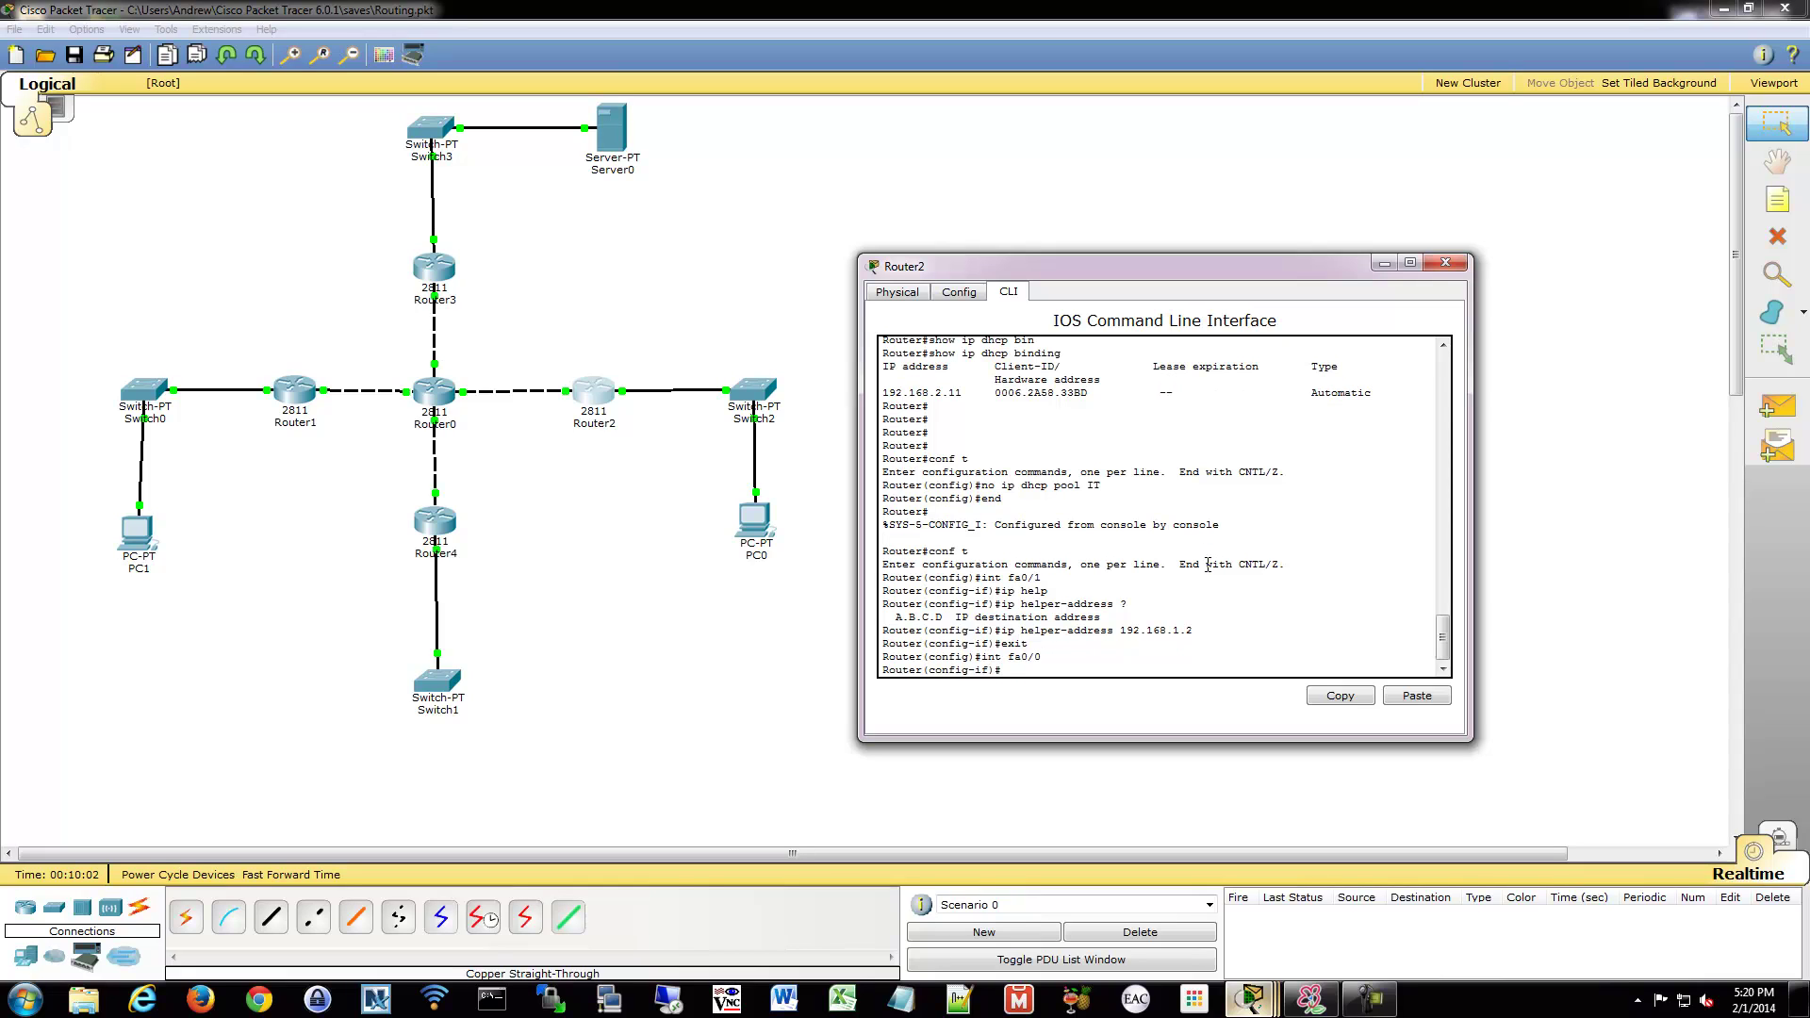
Step: Give fa0/0 ip helper-address 192.168.1.2, leave configuration mode with end, and close the router window
type("ip helper")
key("Tab")
key("Return")
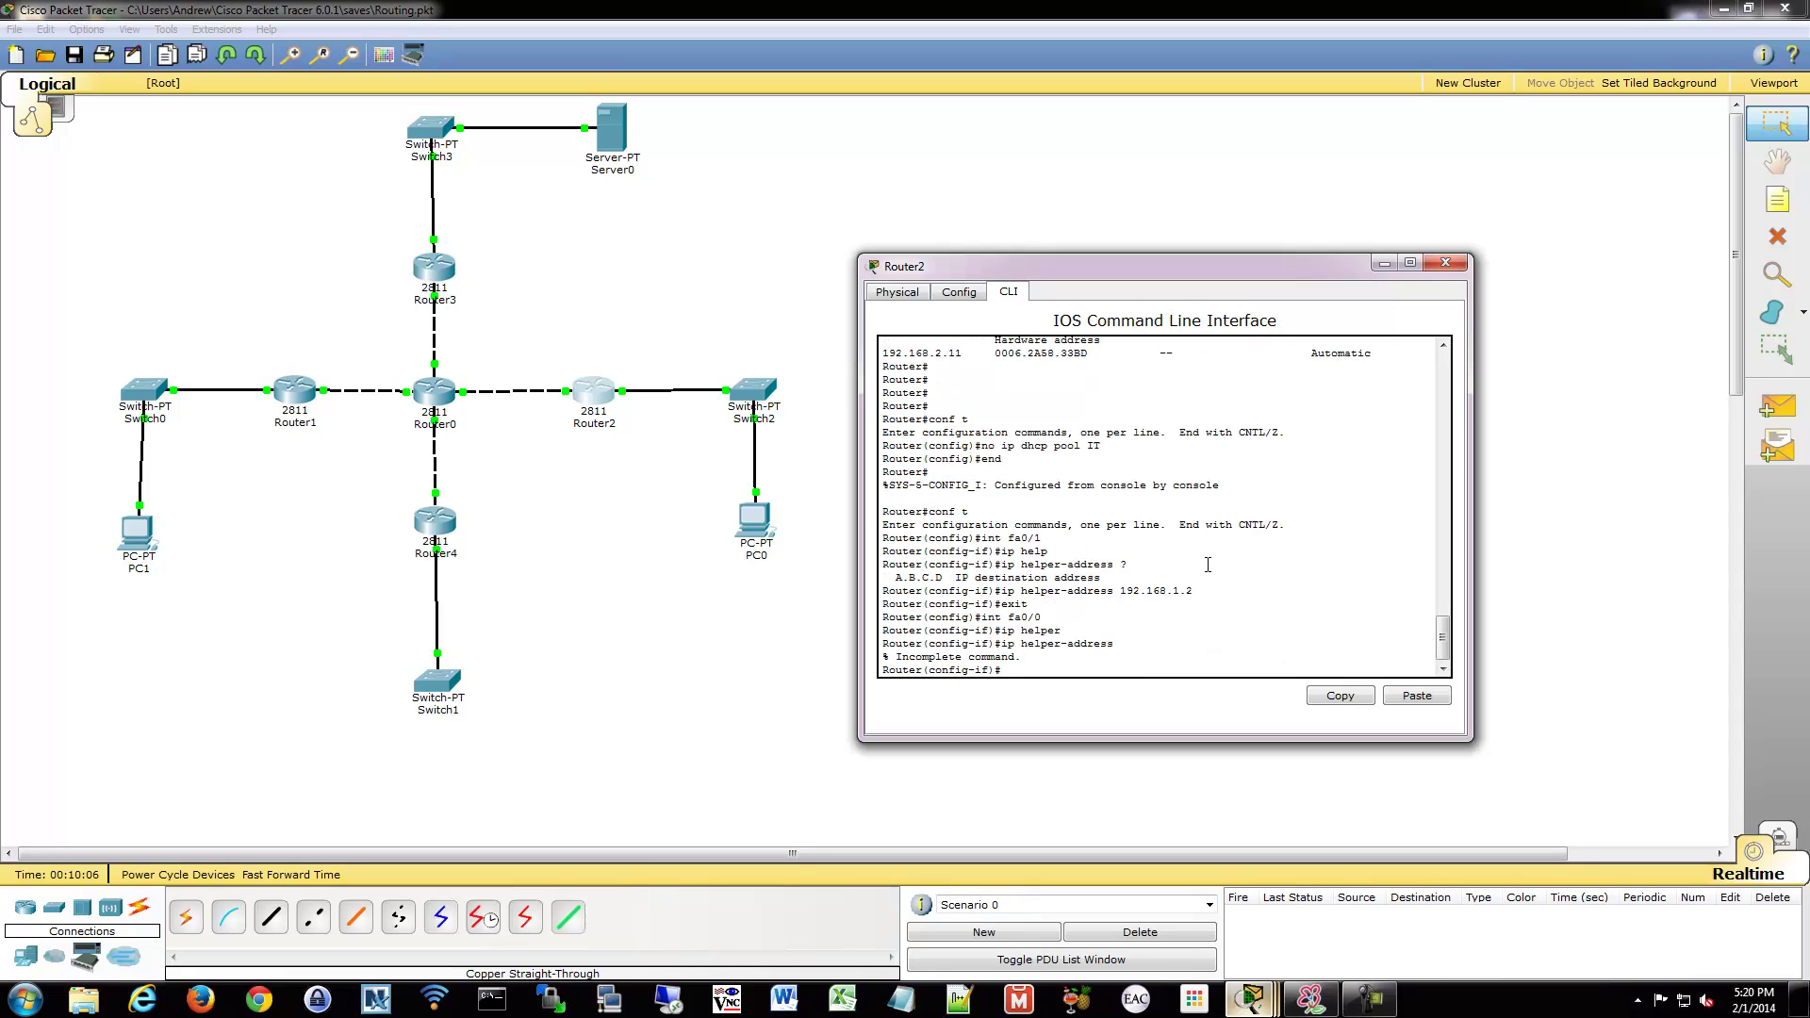
key("Up")
type("192.168.1.2")
key("Return")
type("end")
key("Return")
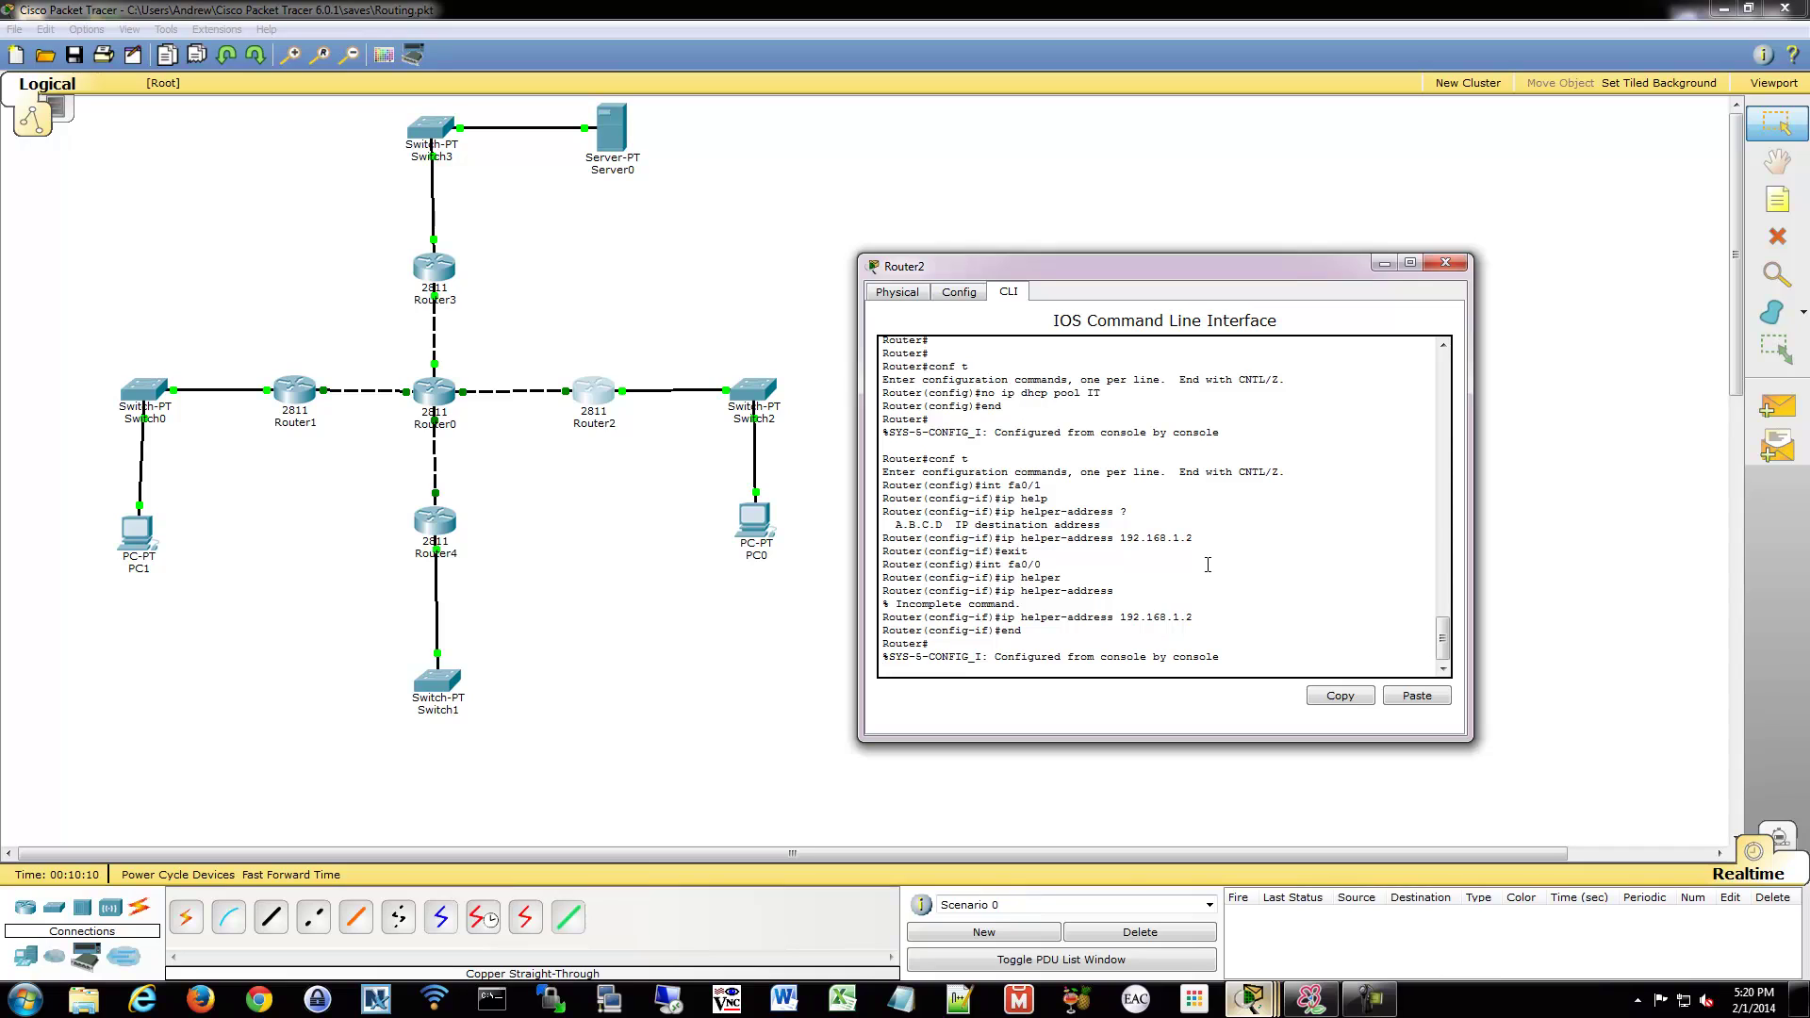
left_click(1444, 263)
Step: Retry ipconfig /renew on PC0, which fails again, then return to Router2's CLI at a fresh prompt
left_click(759, 524)
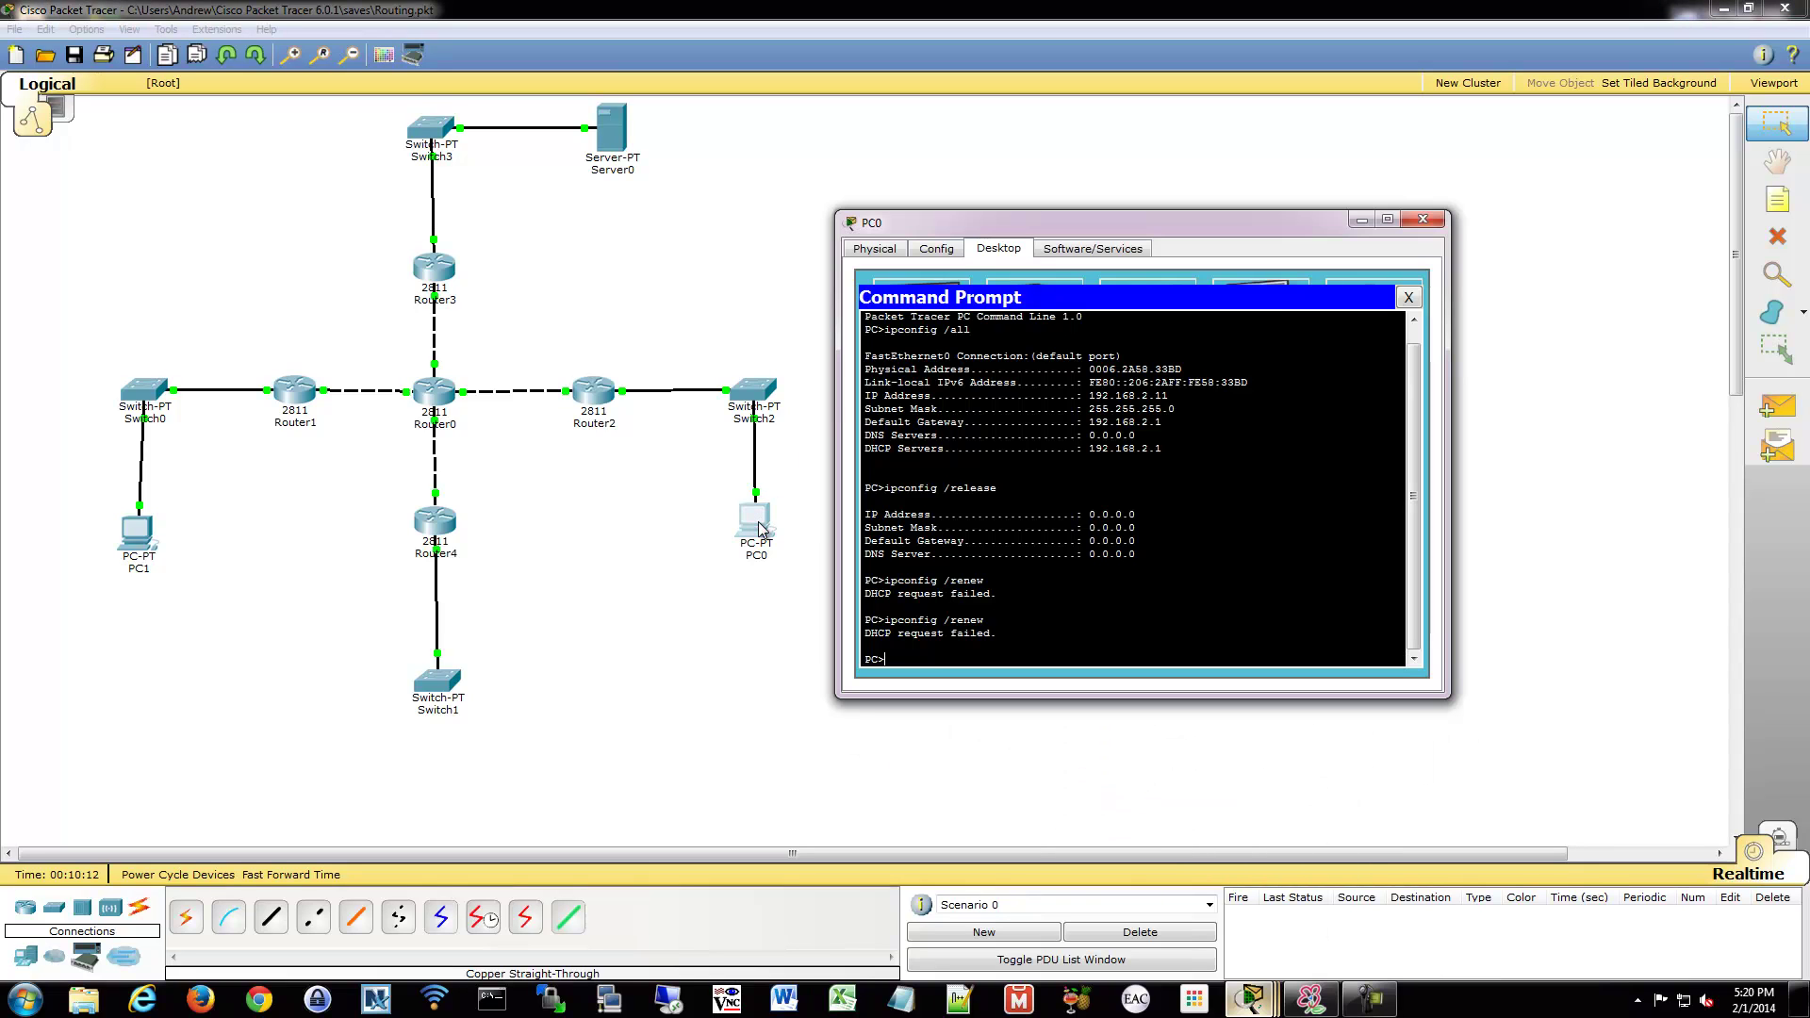
key("Up")
key("Return")
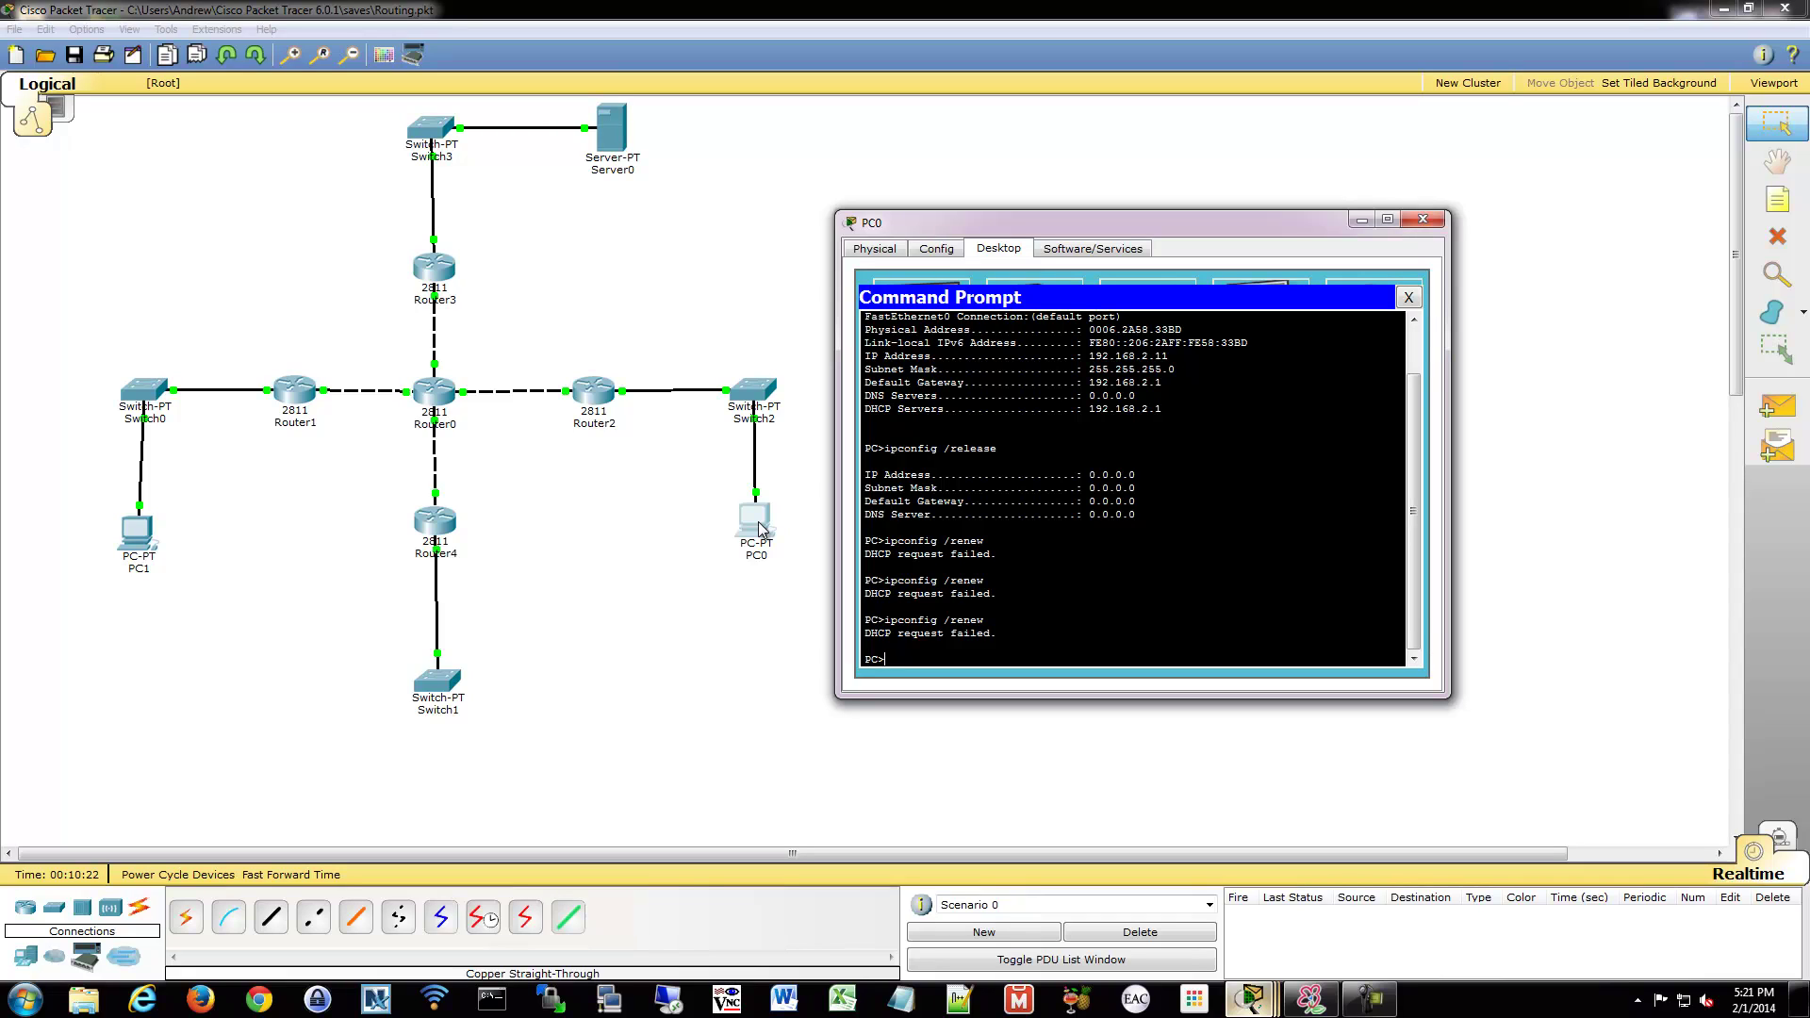
left_click(593, 389)
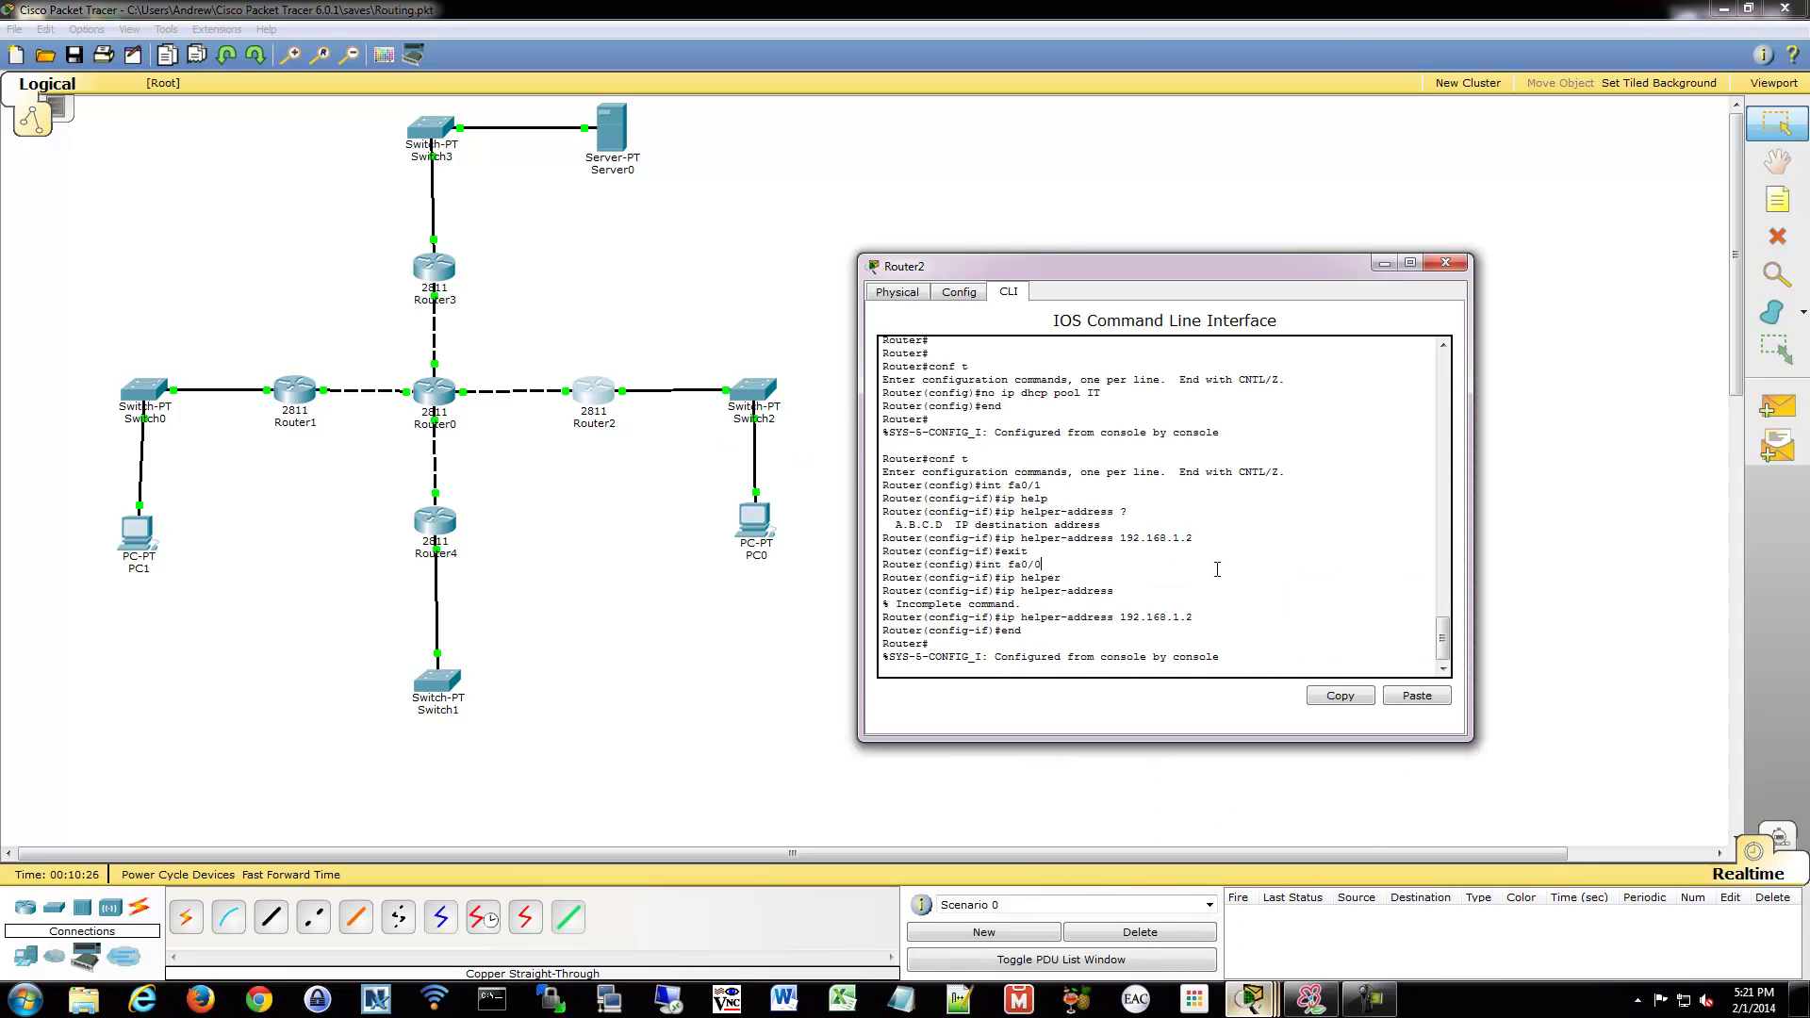
key("Return")
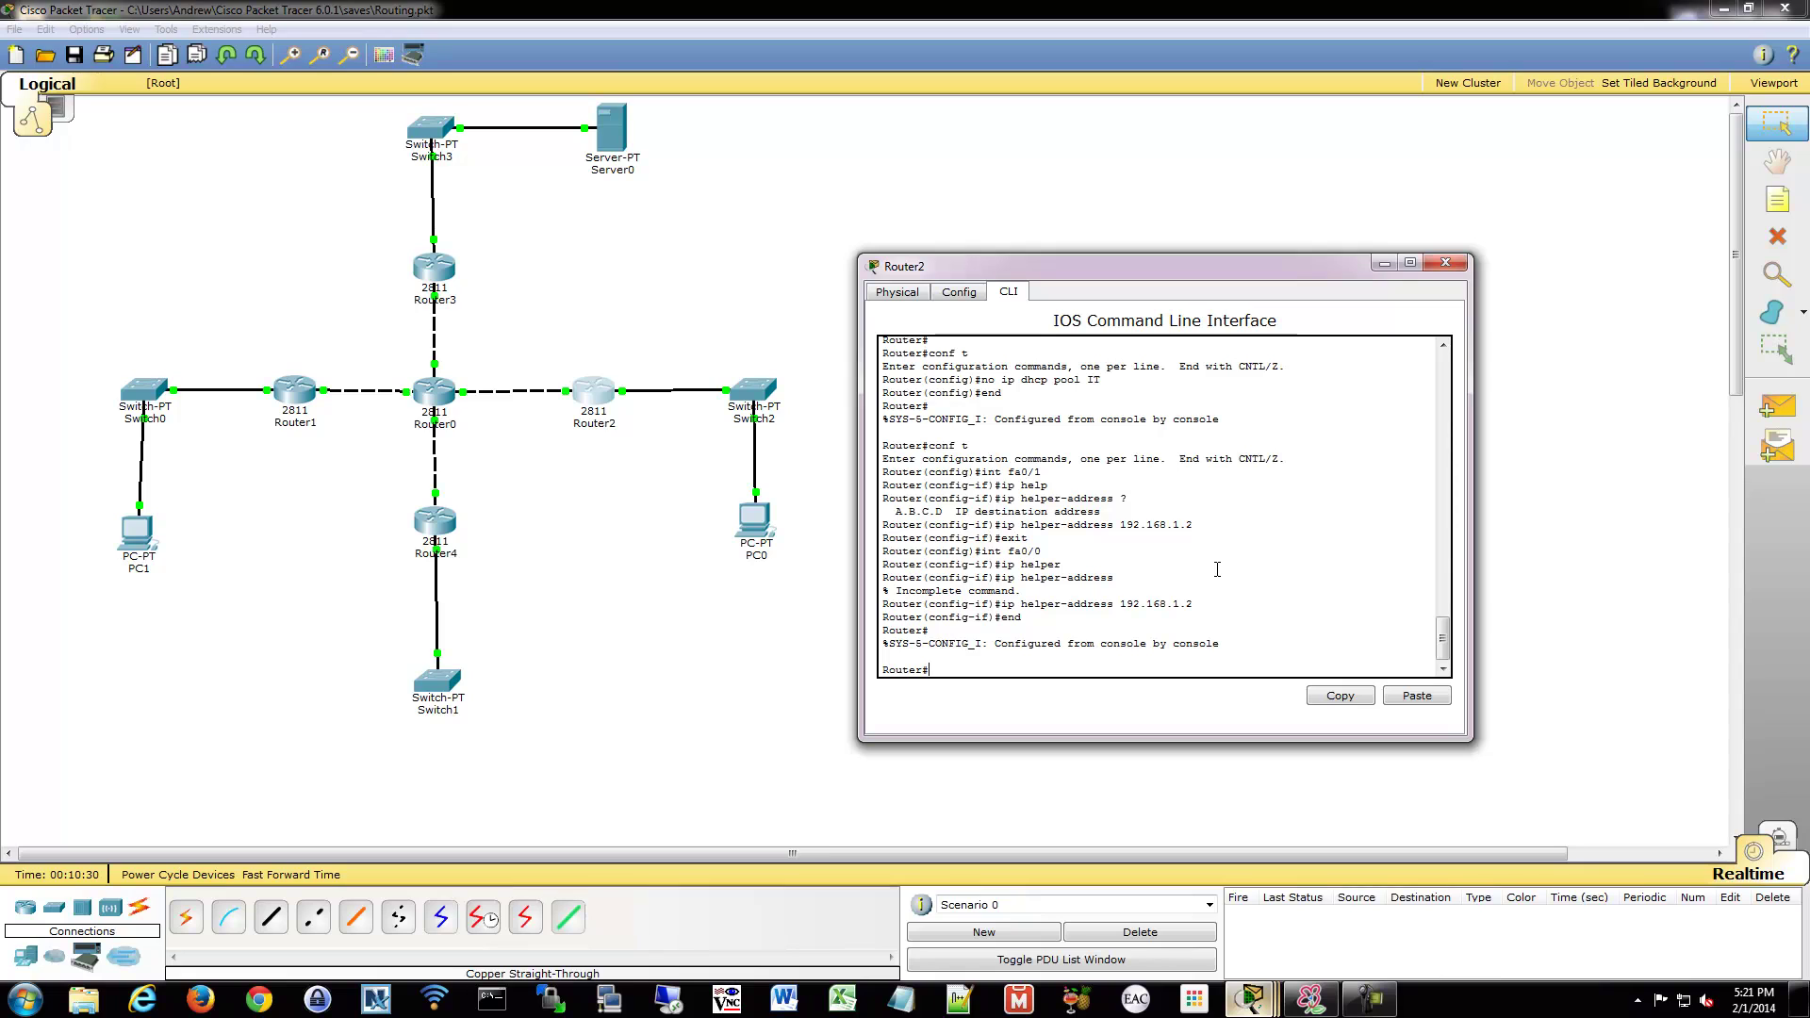
Step: Set Server0's DHCP serverPool start address to 192.168.2.10, save the pool, and close the window
left_click(612, 132)
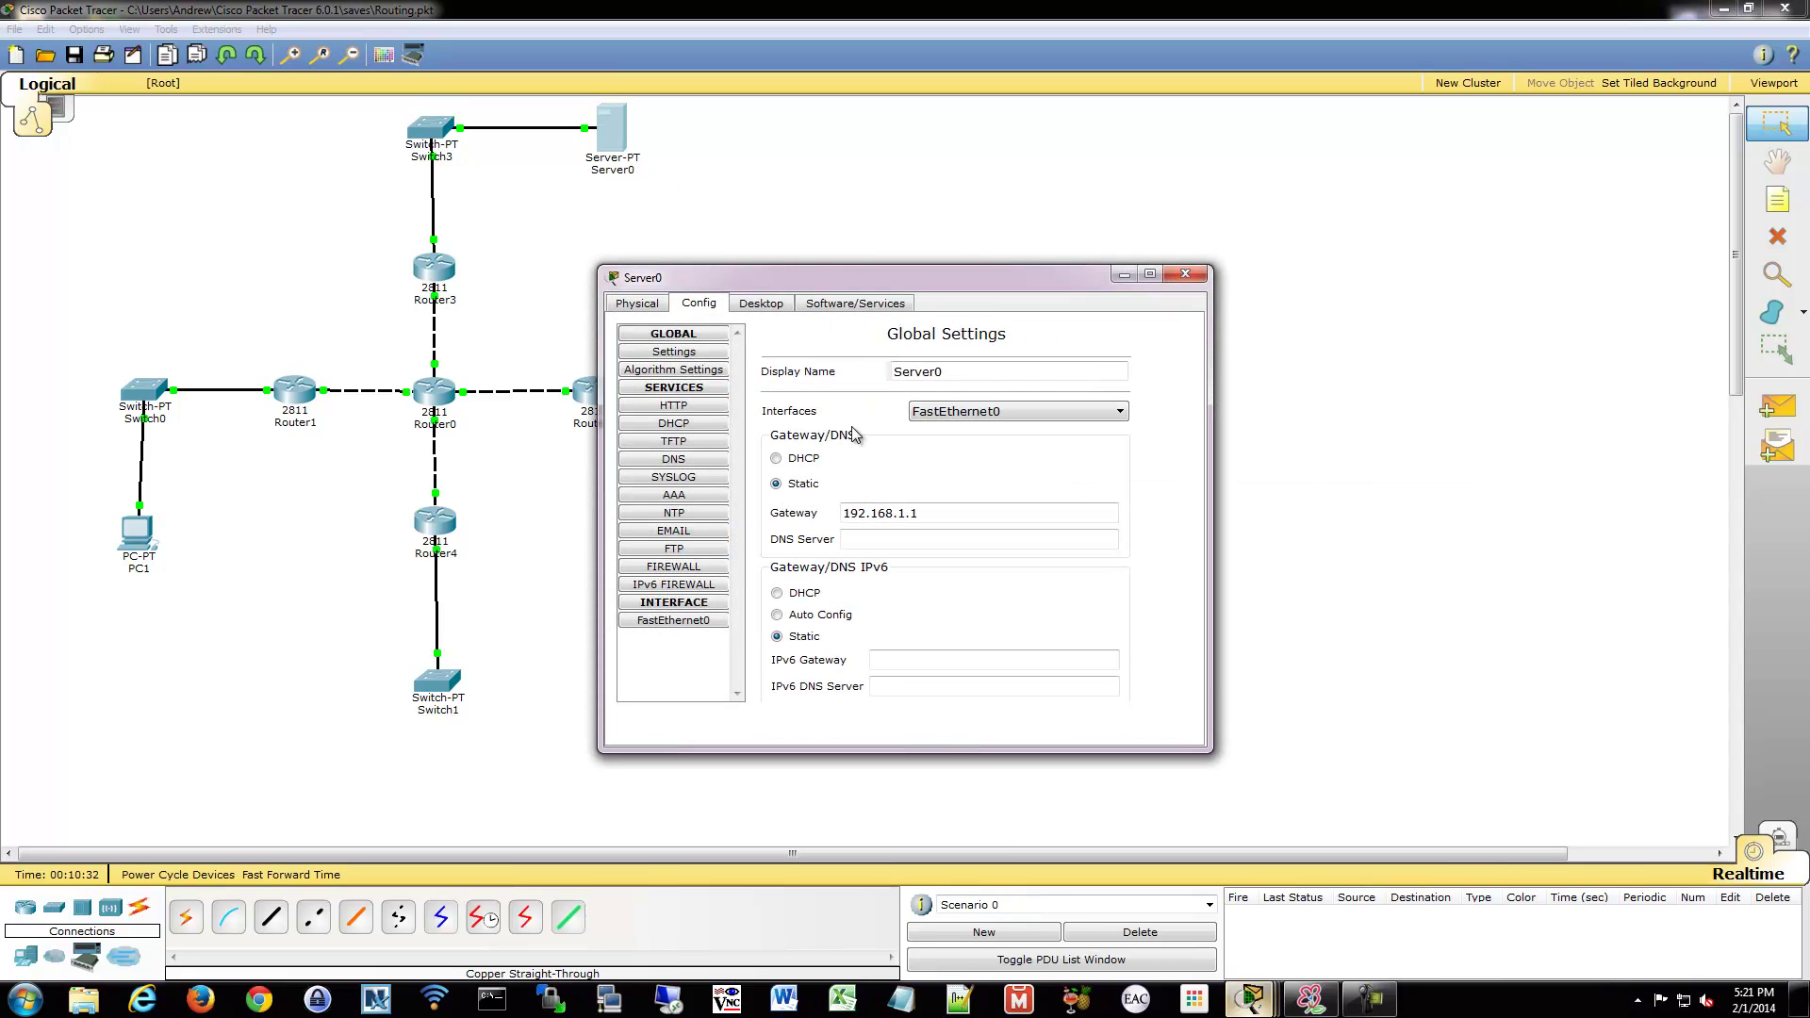
left_click(650, 620)
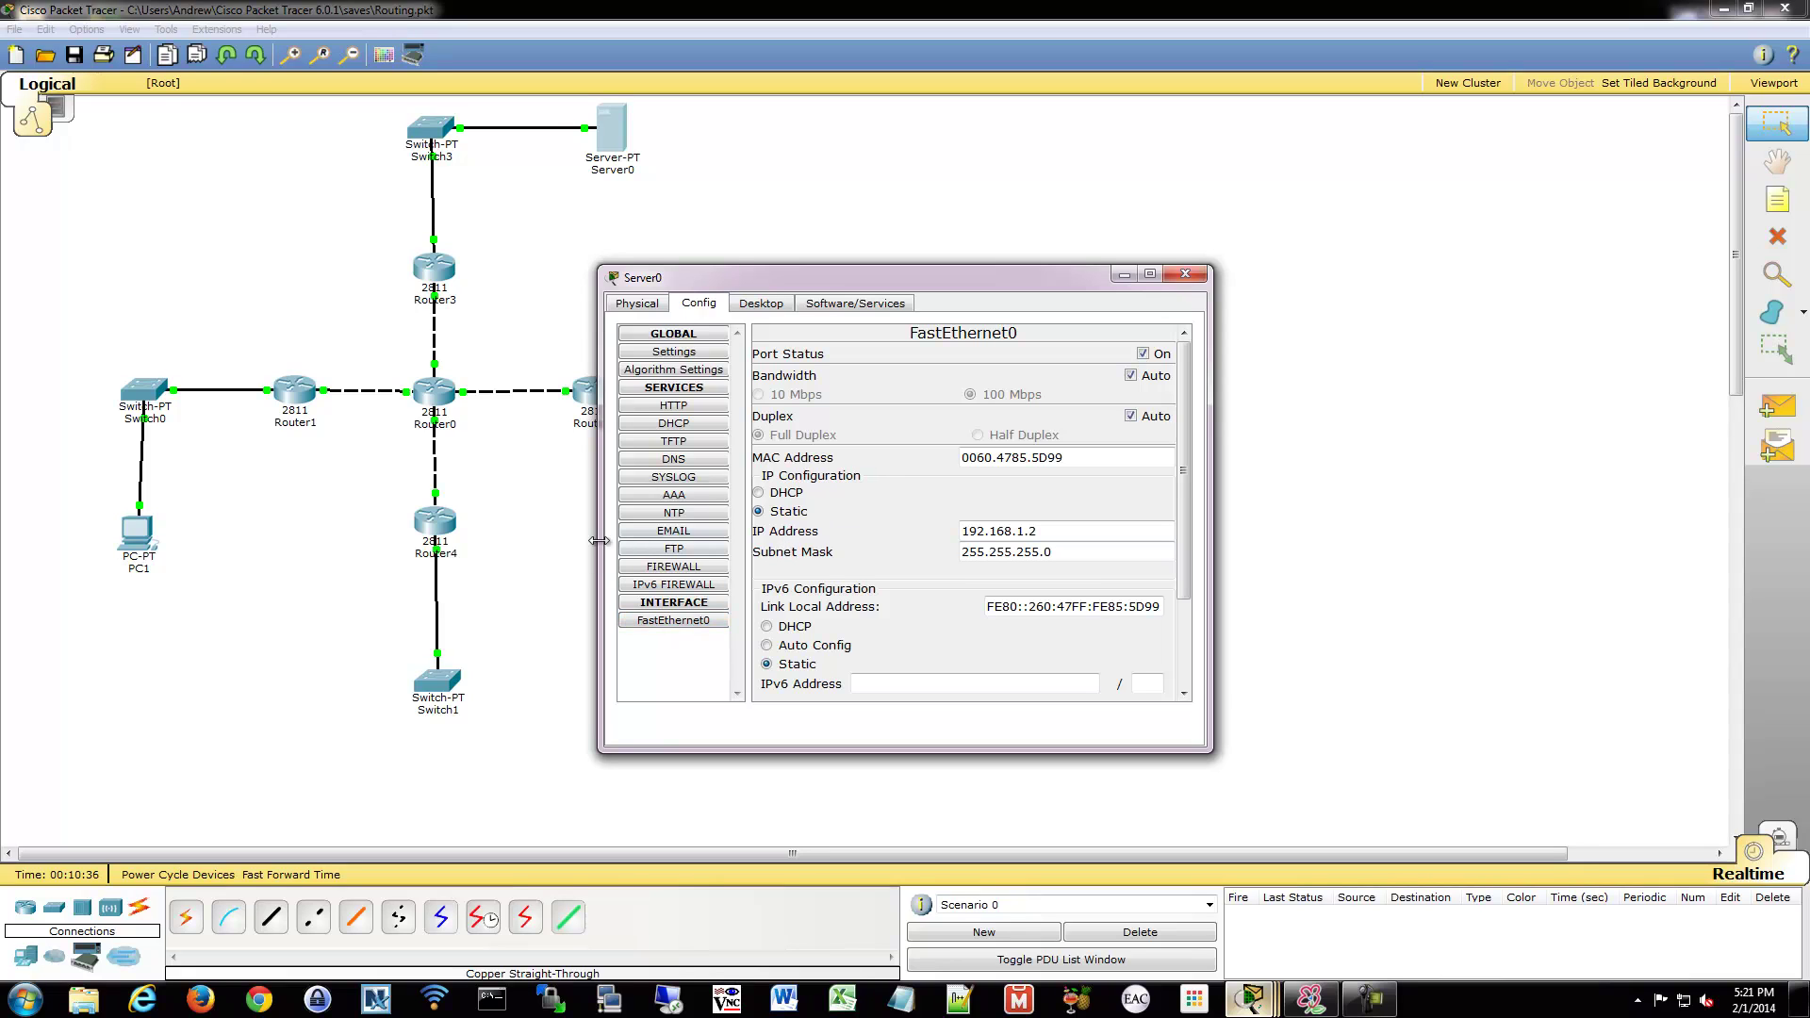
left_click(681, 425)
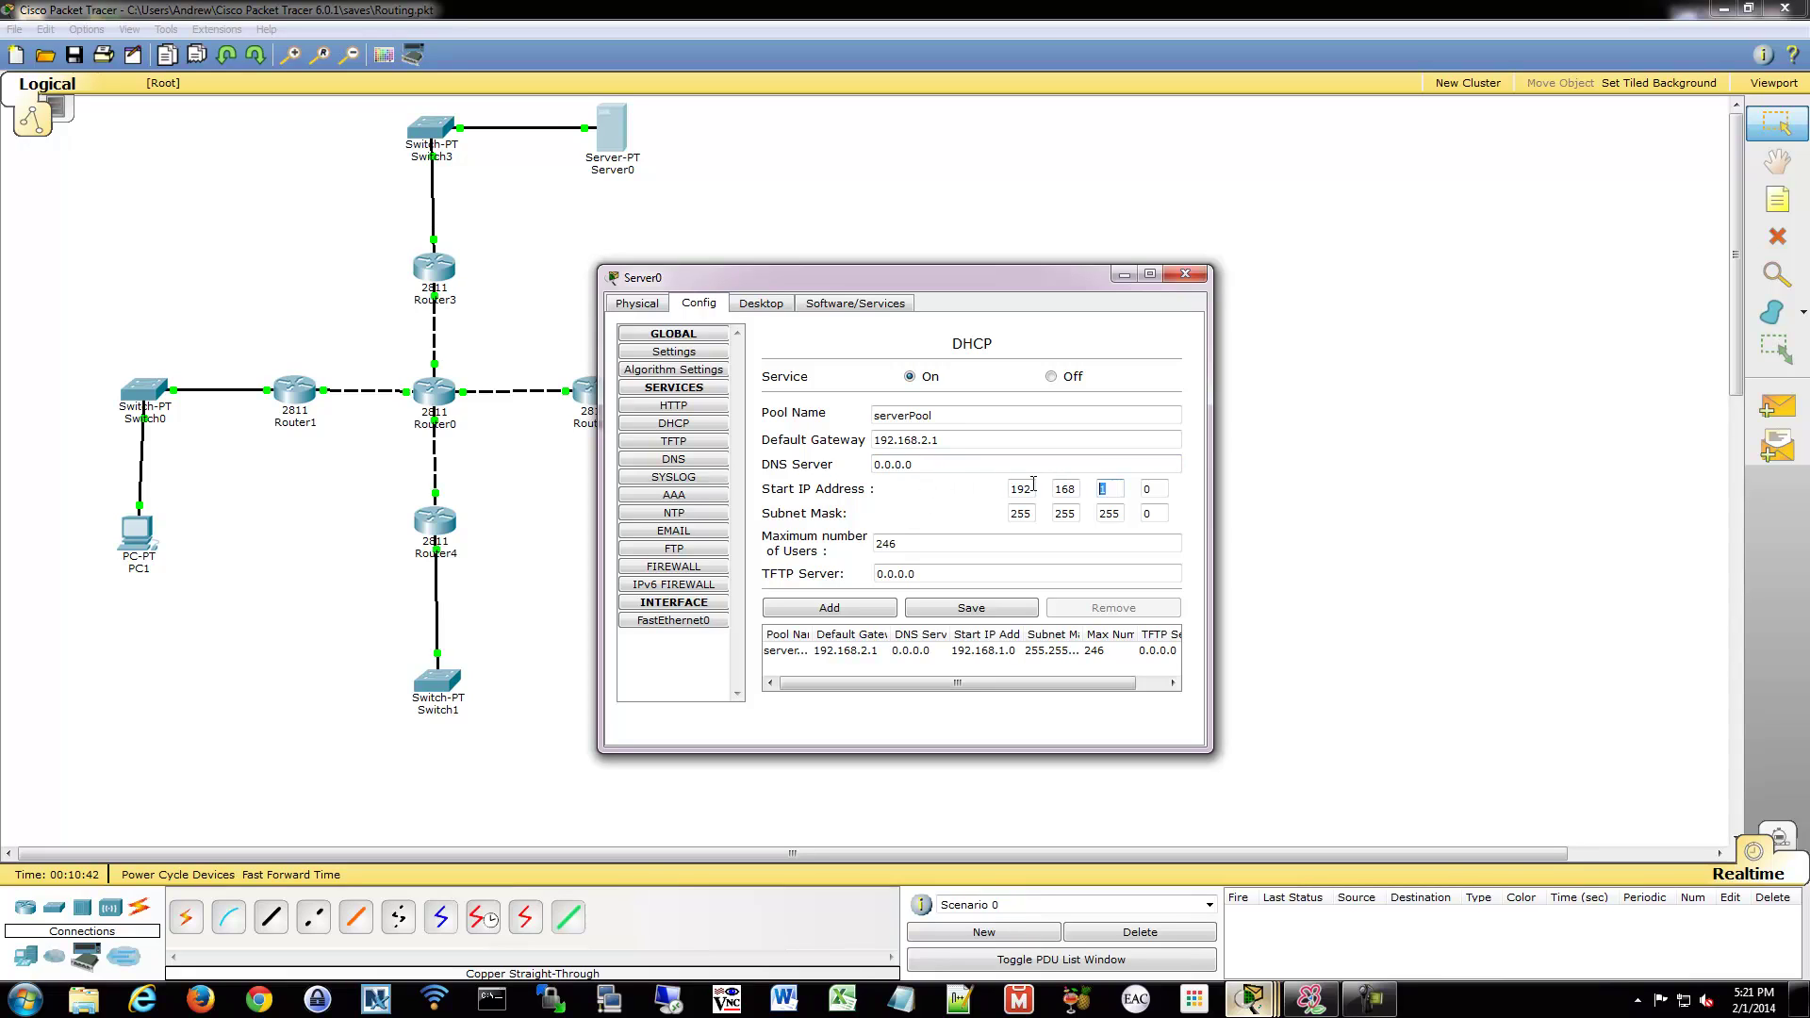
type("2")
left_click(943, 611)
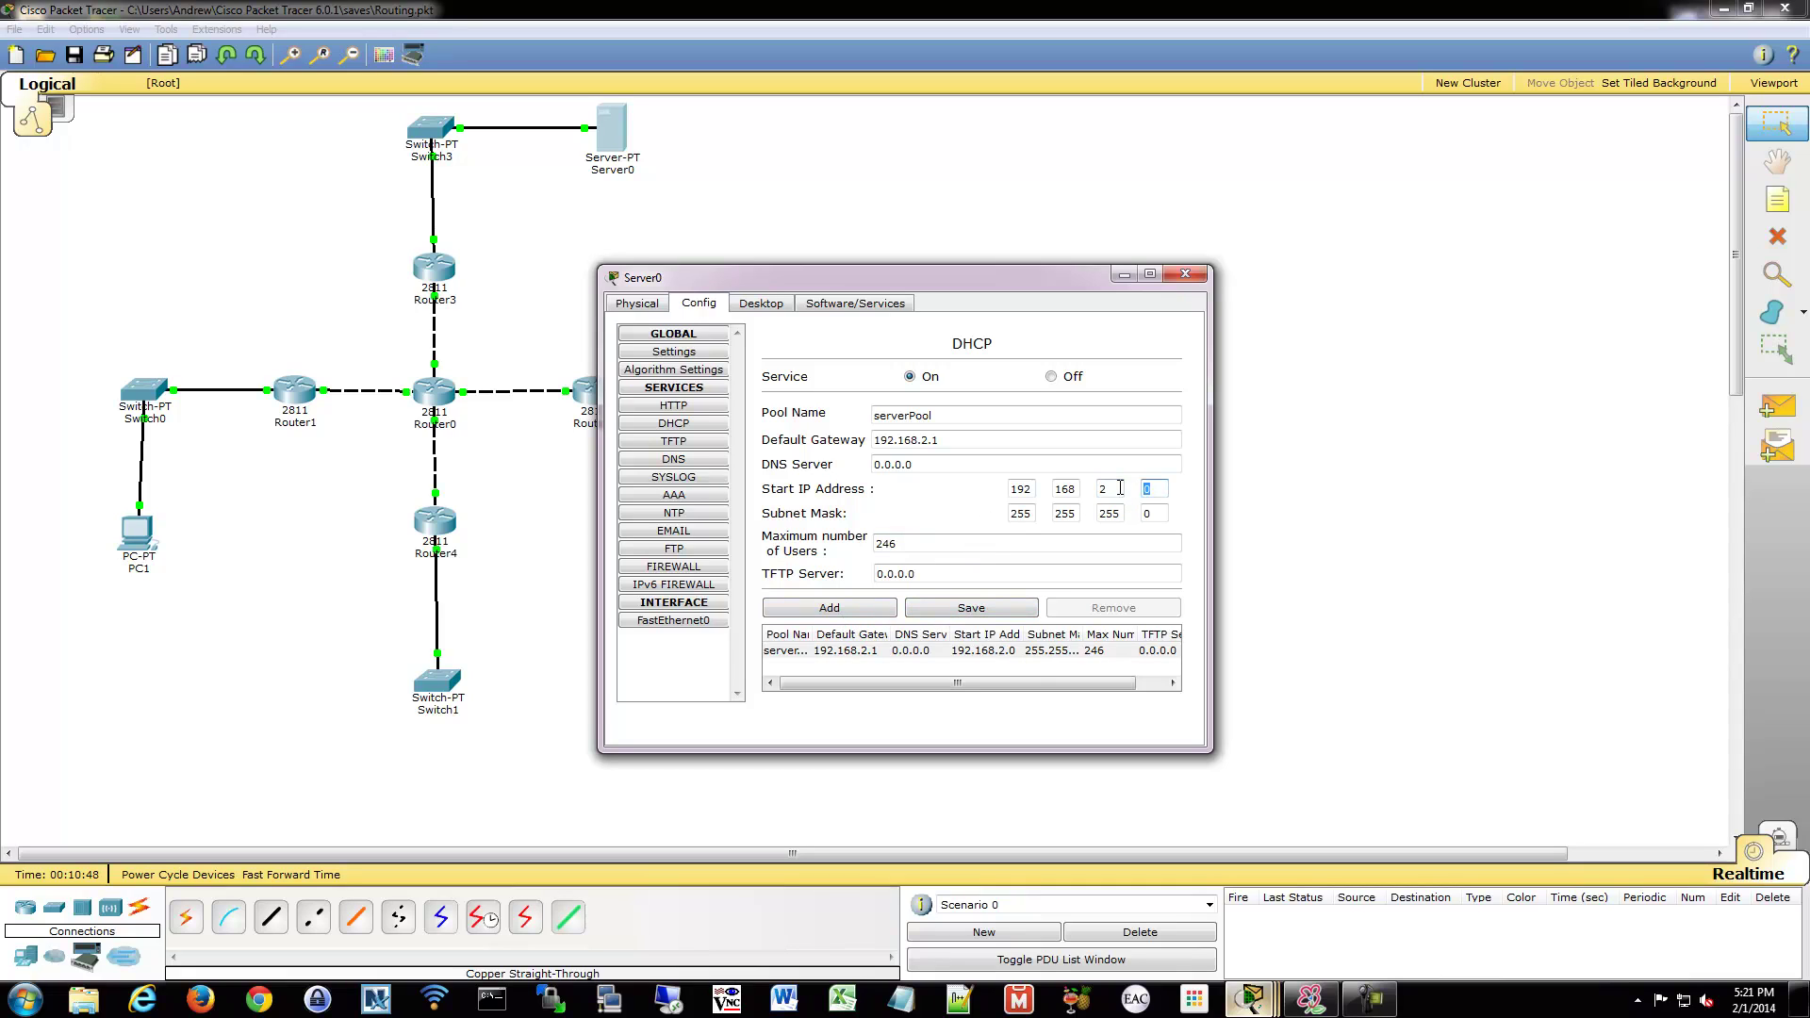
left_click(990, 608)
left_click(675, 352)
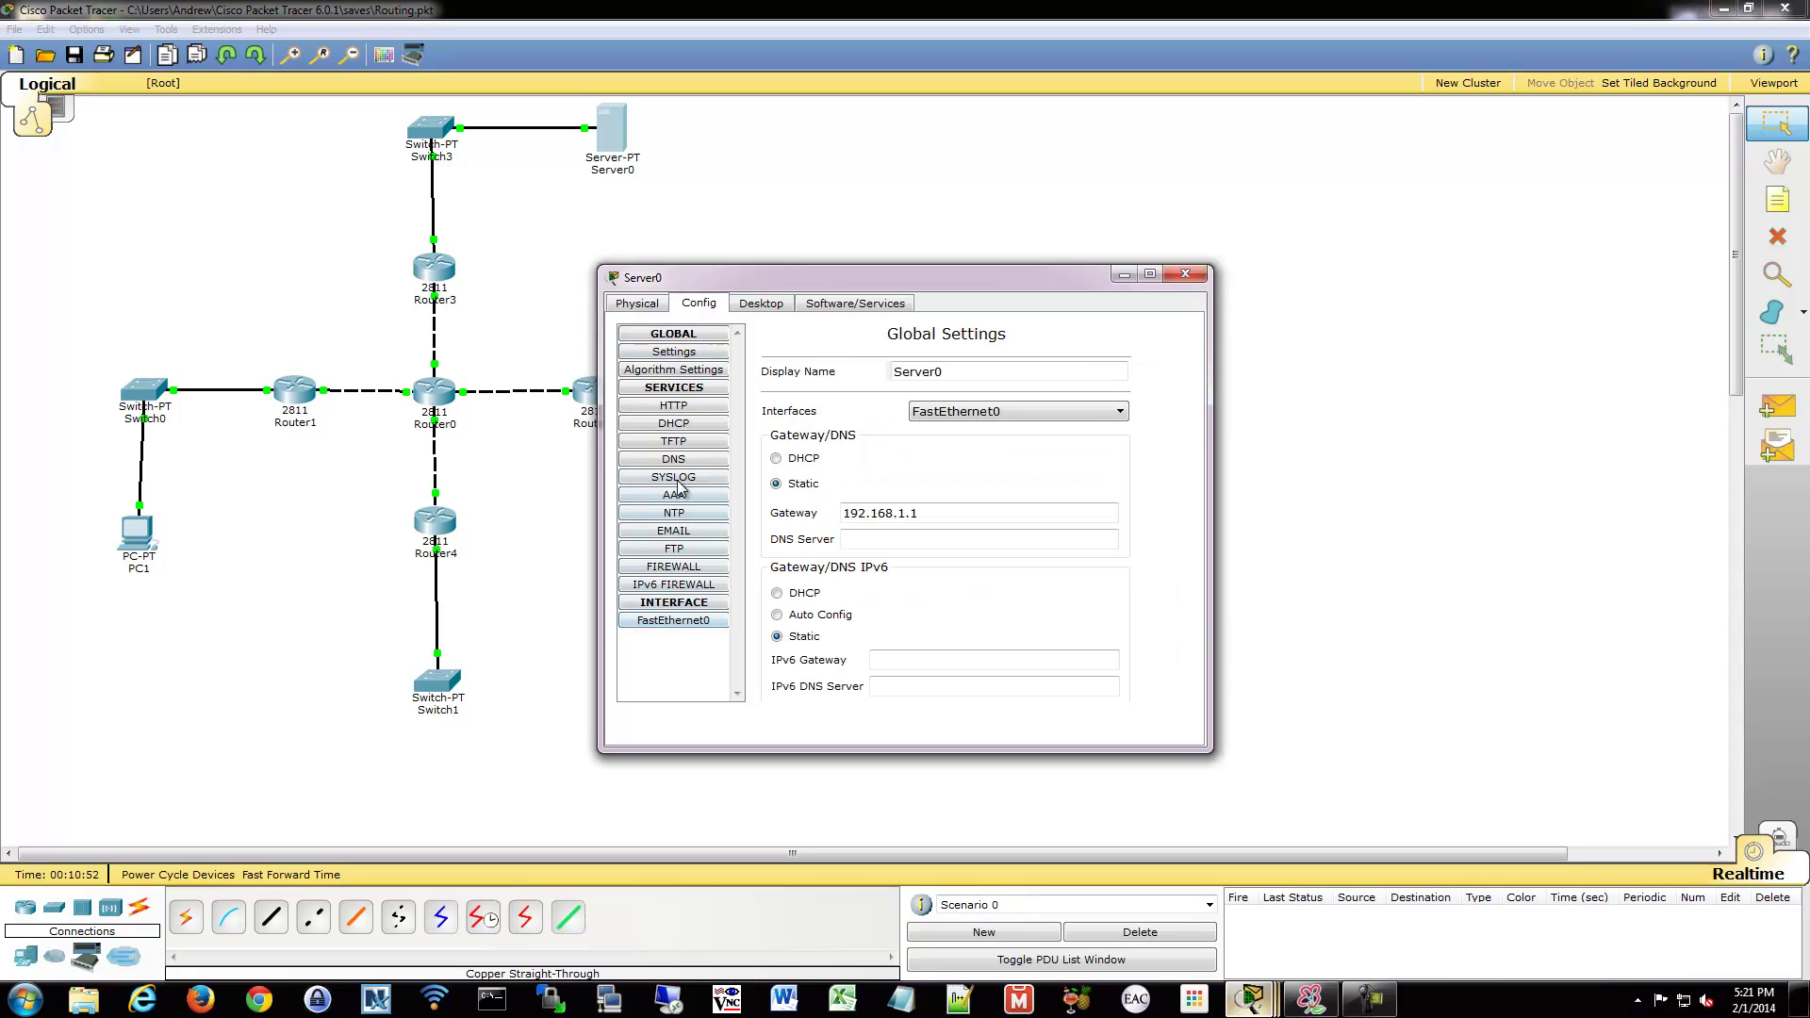
left_click(685, 426)
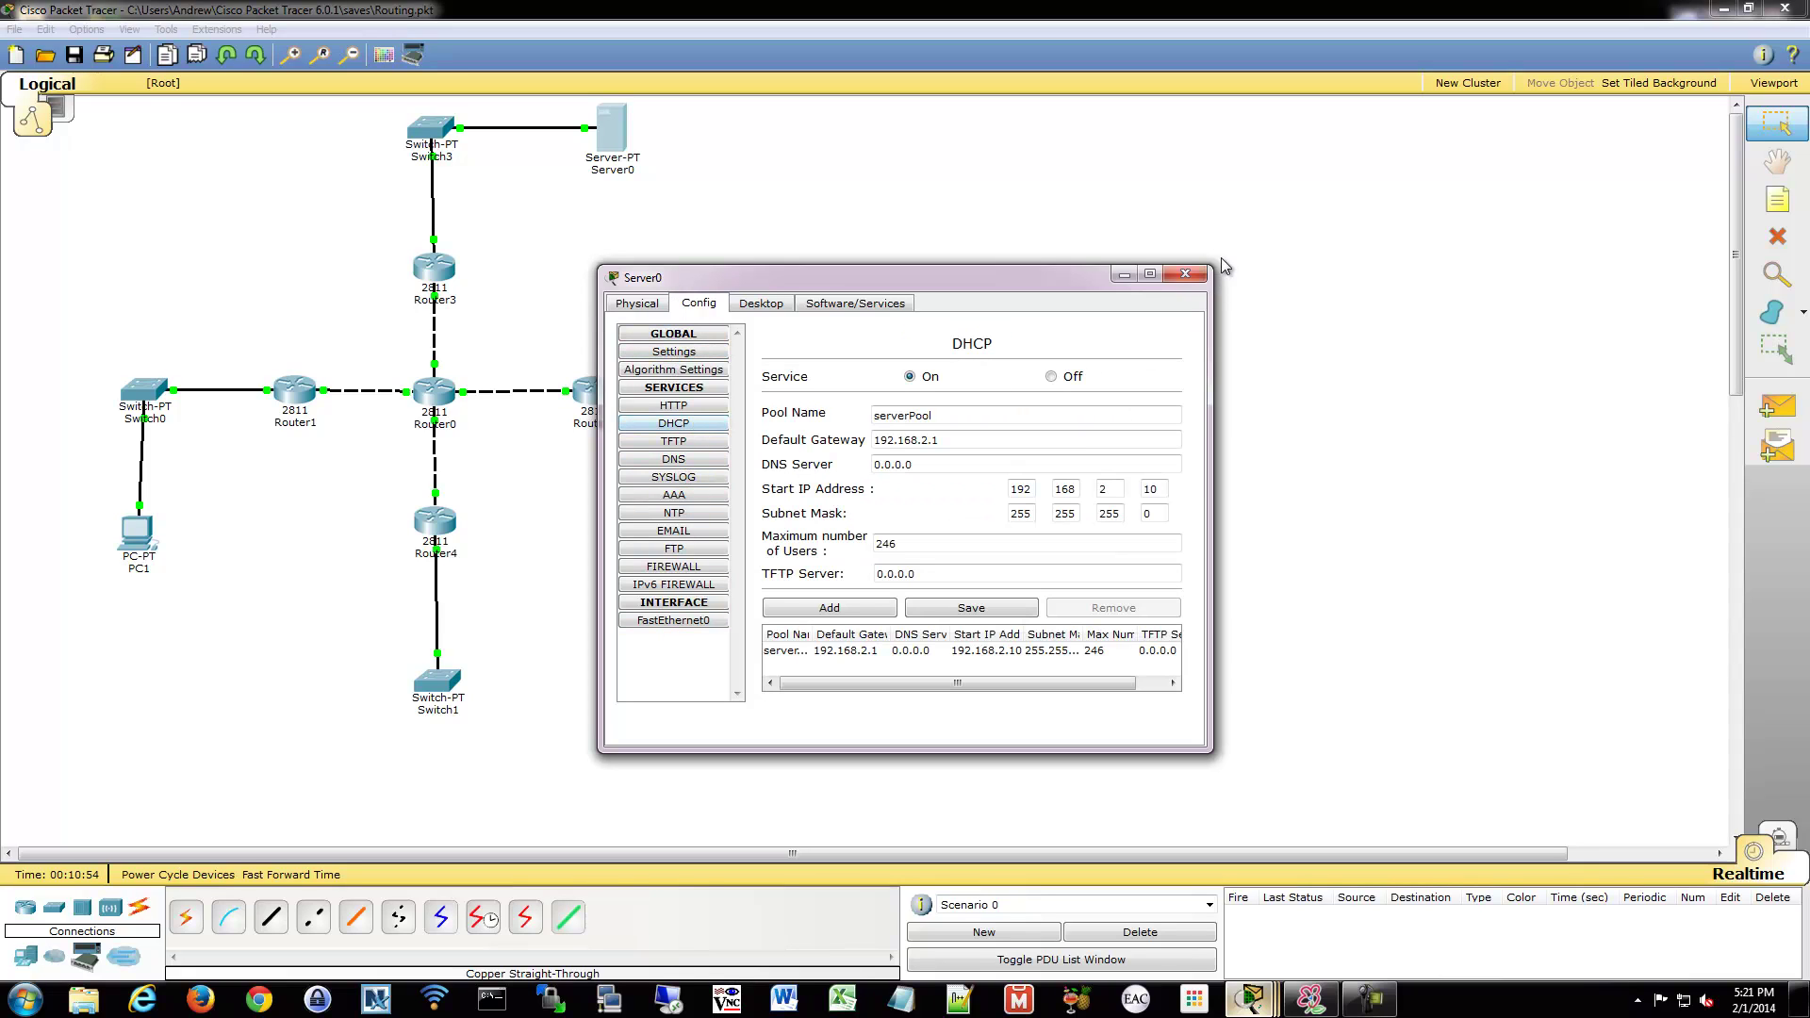
left_click(1186, 274)
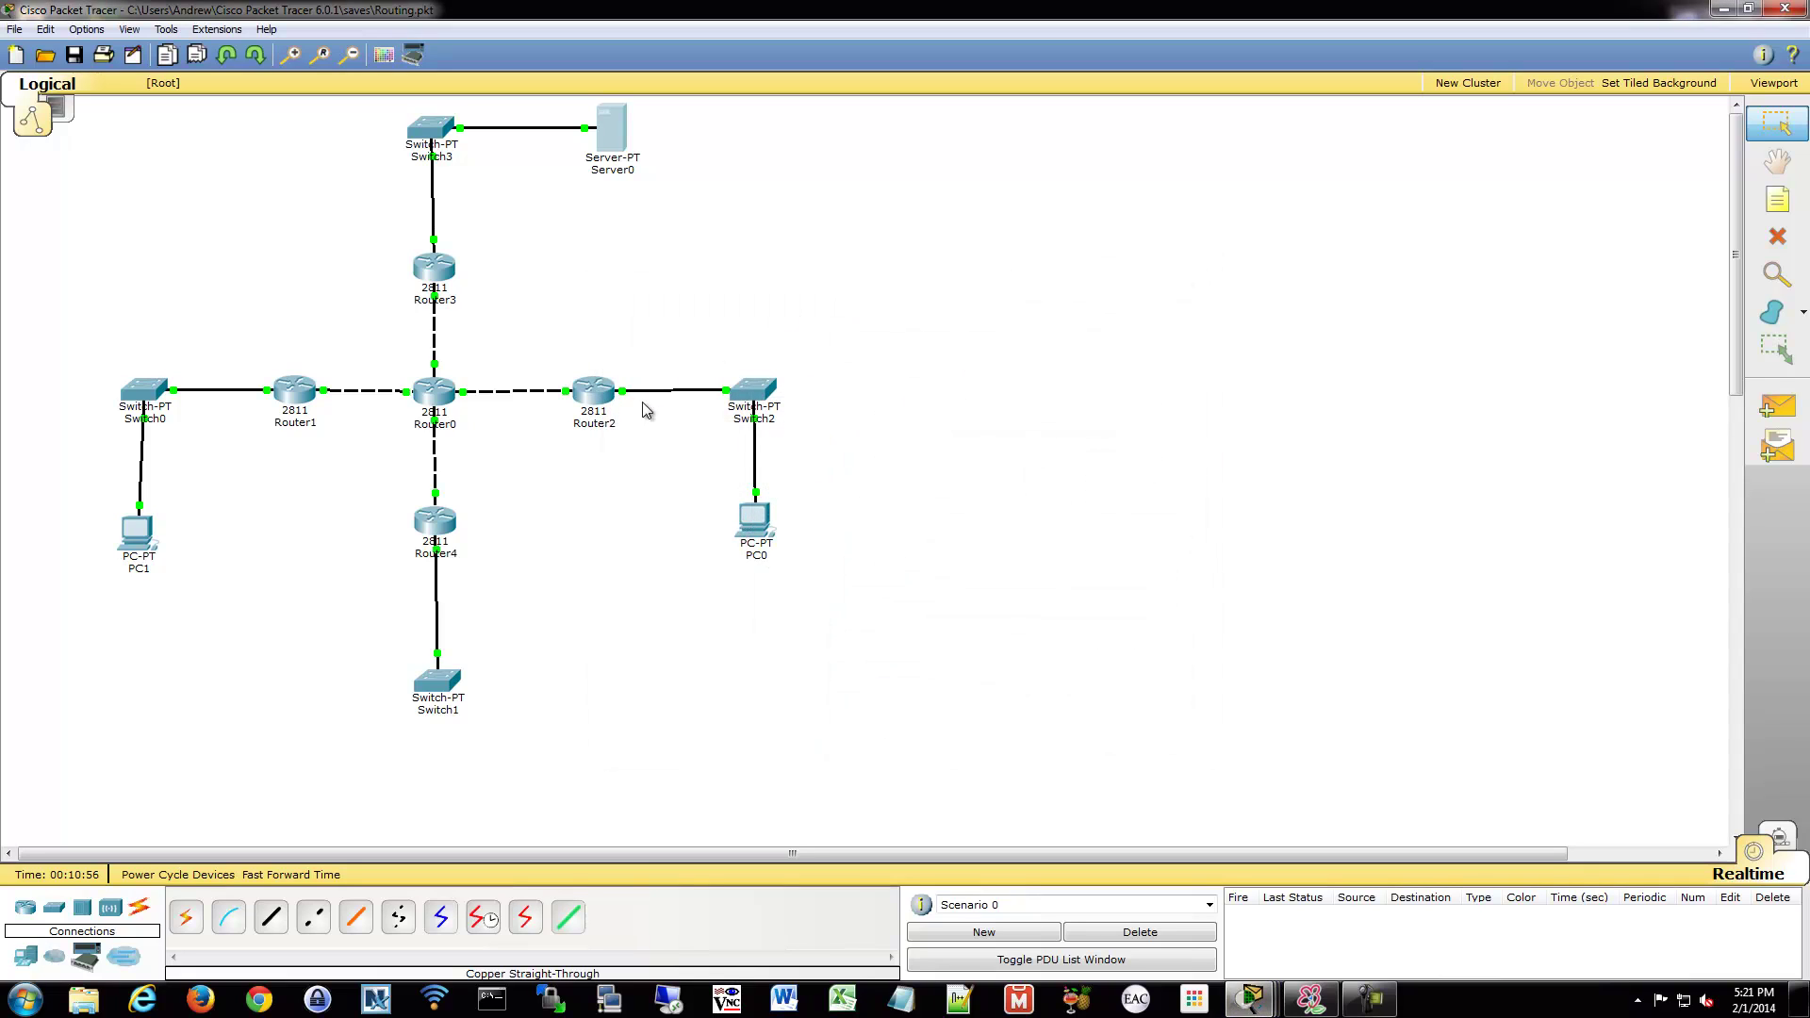
Step: On Router2, enter global configuration mode and select interface fa0/0
left_click(594, 389)
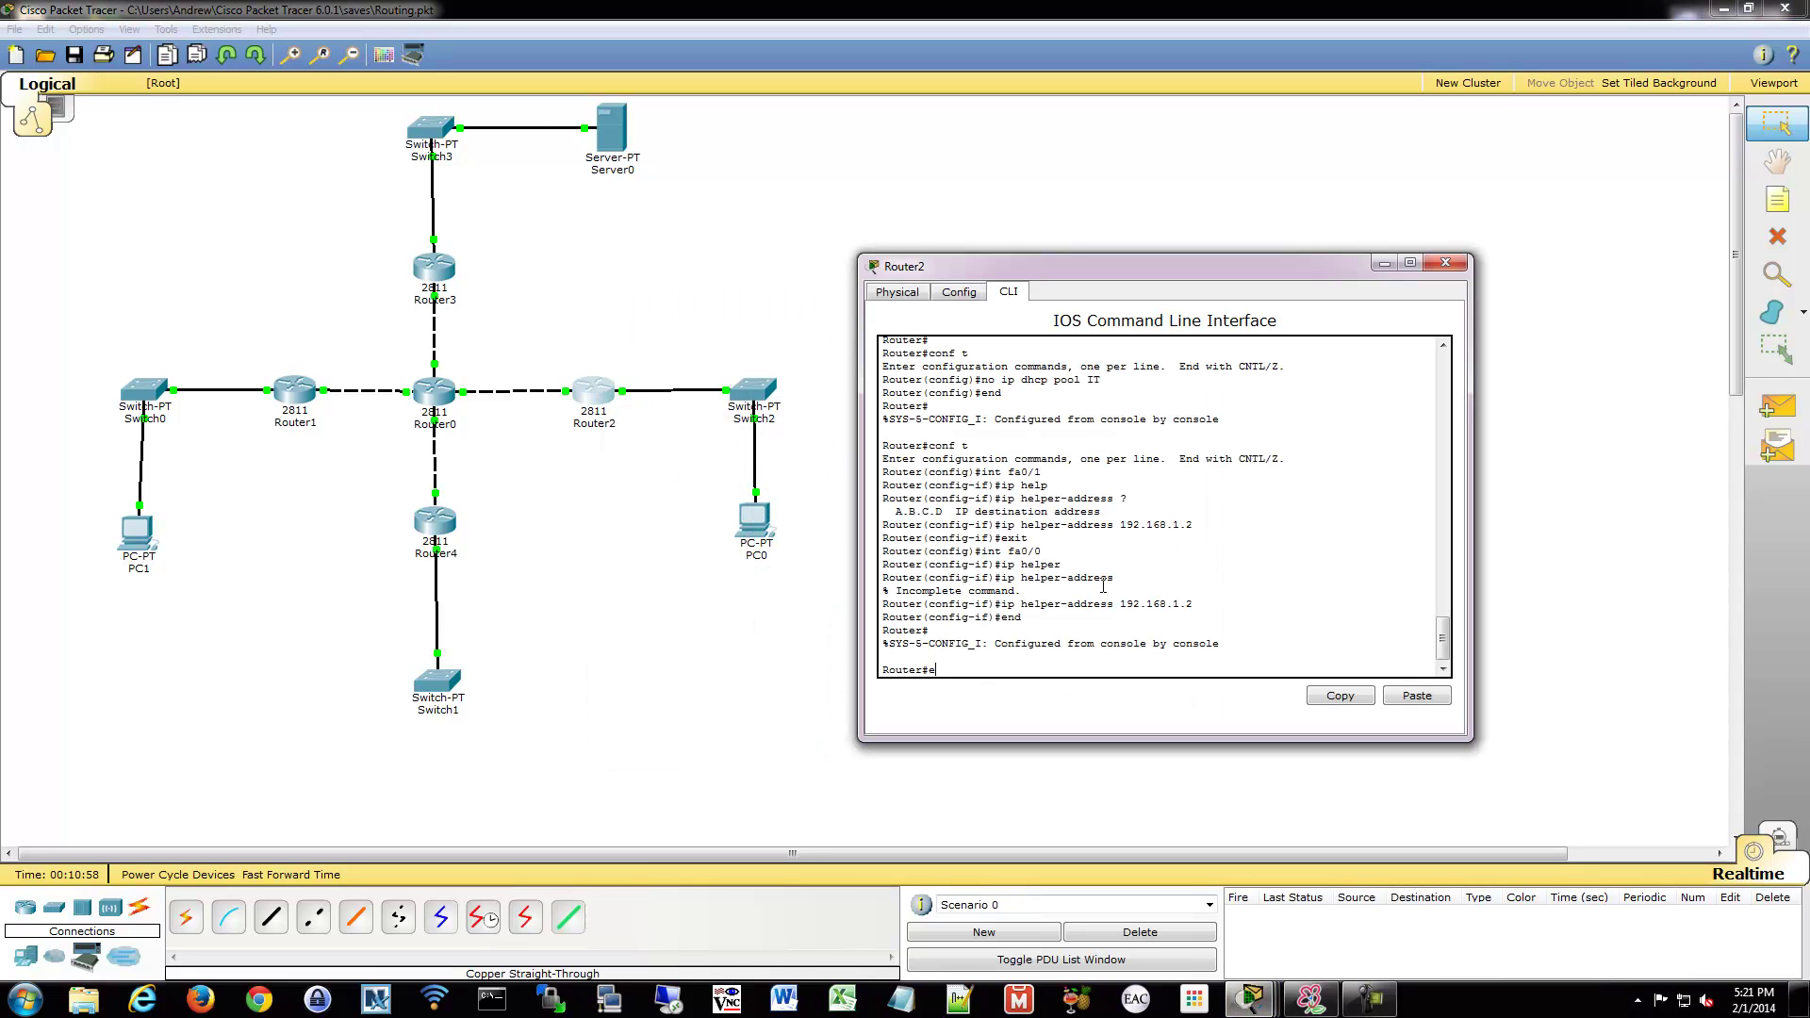
type("conf t")
key("Return")
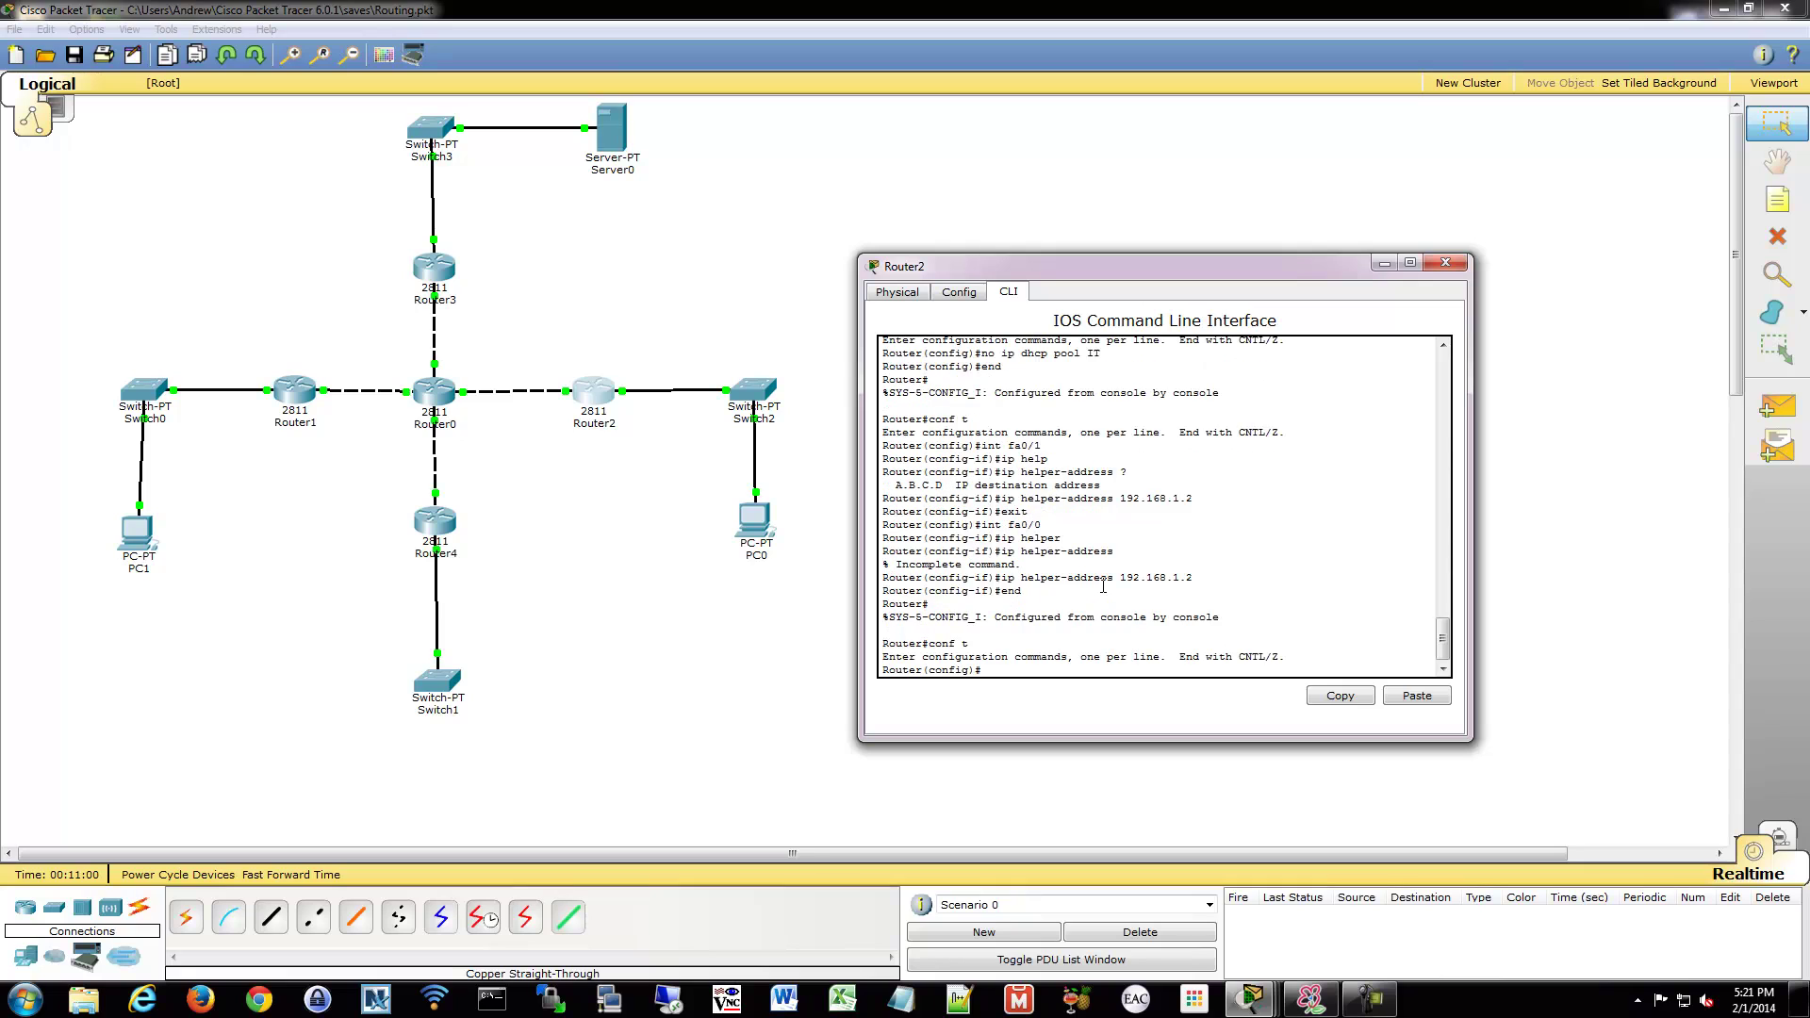
type("int fa0/0")
key("Return")
Step: Remove ip helper-address 192.168.1.2 from fa0/0, check it with do sh run, and bring up PC0
type("no ip helper")
key("Tab")
key("Return")
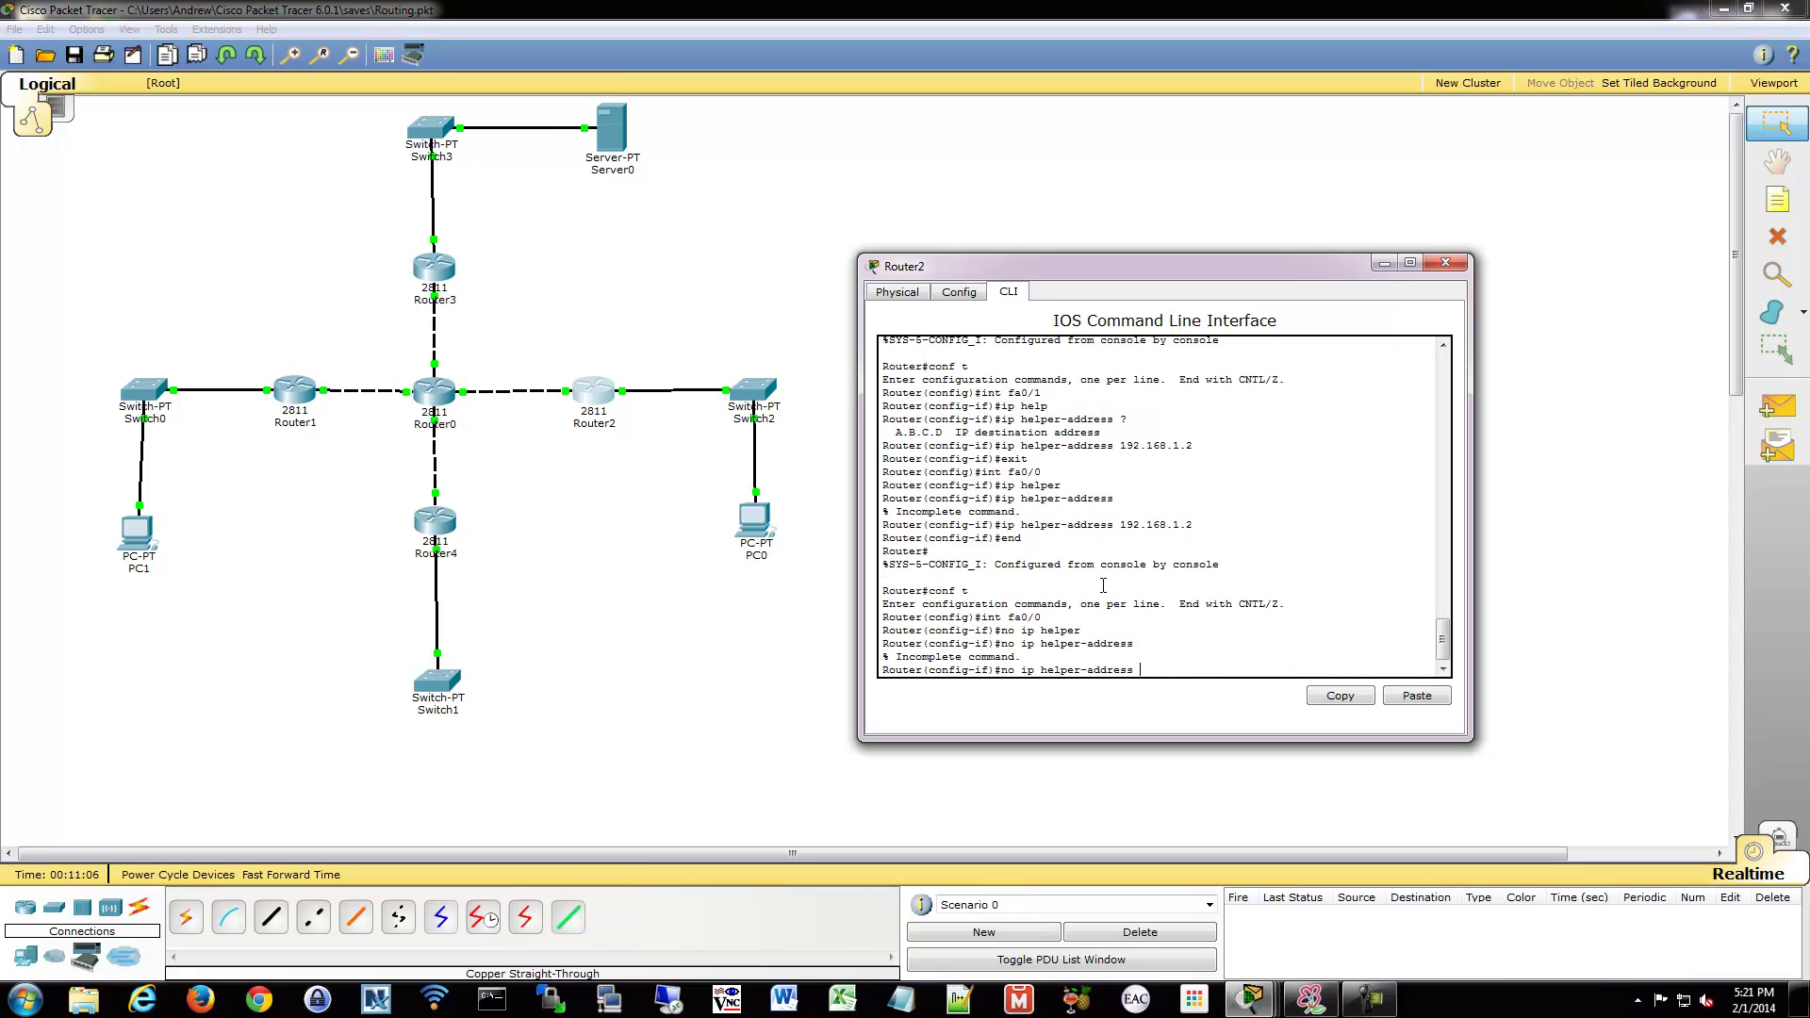
type("192.168.1.2")
key("Return")
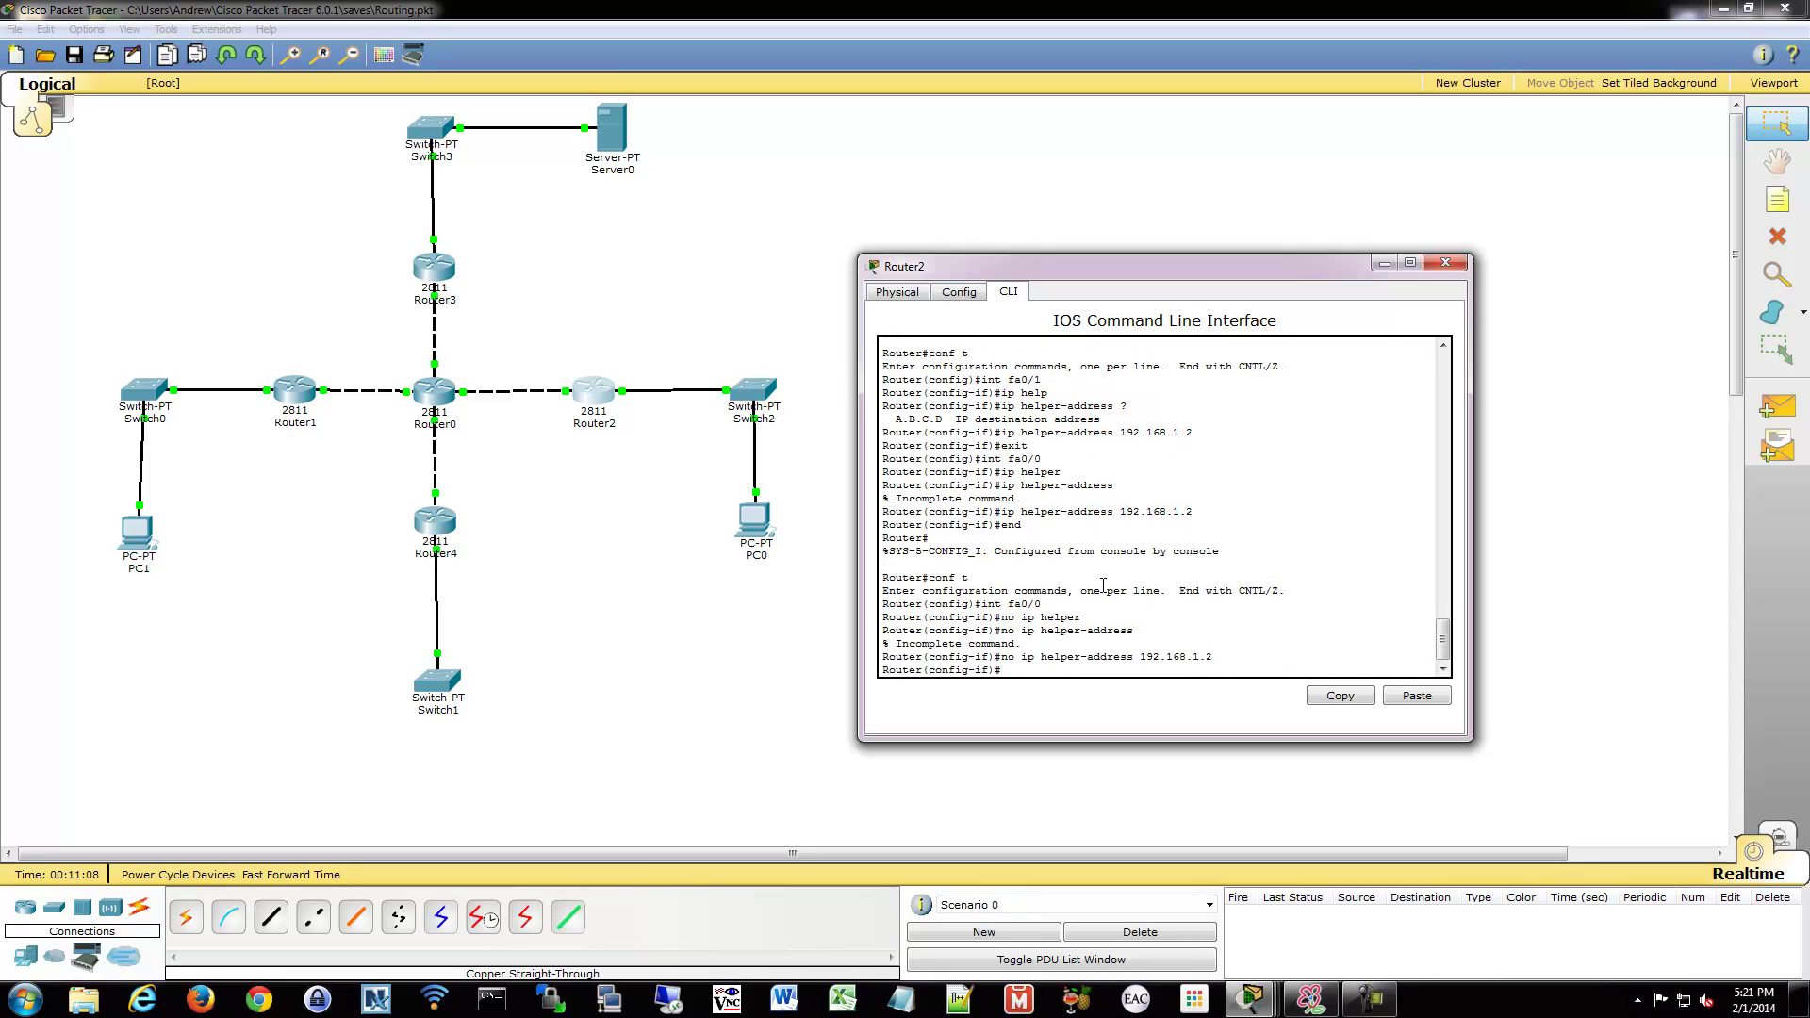
type("do sh run")
key("Return")
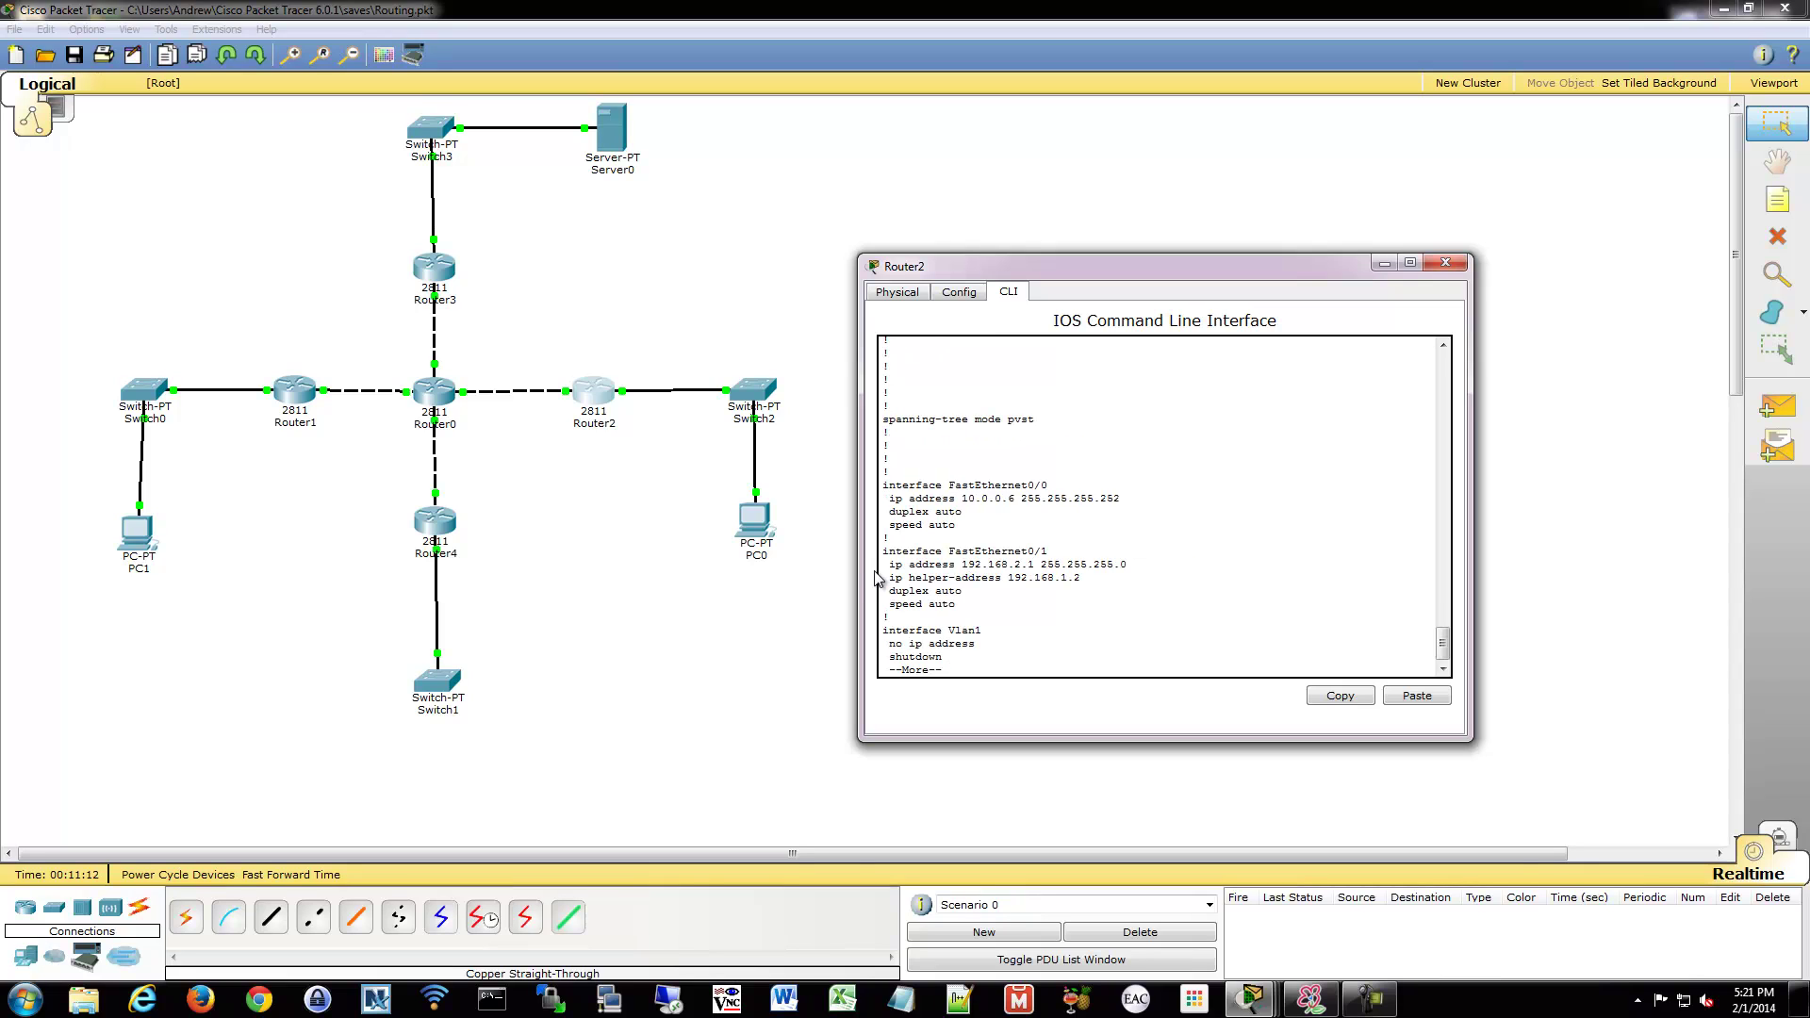
left_click(771, 530)
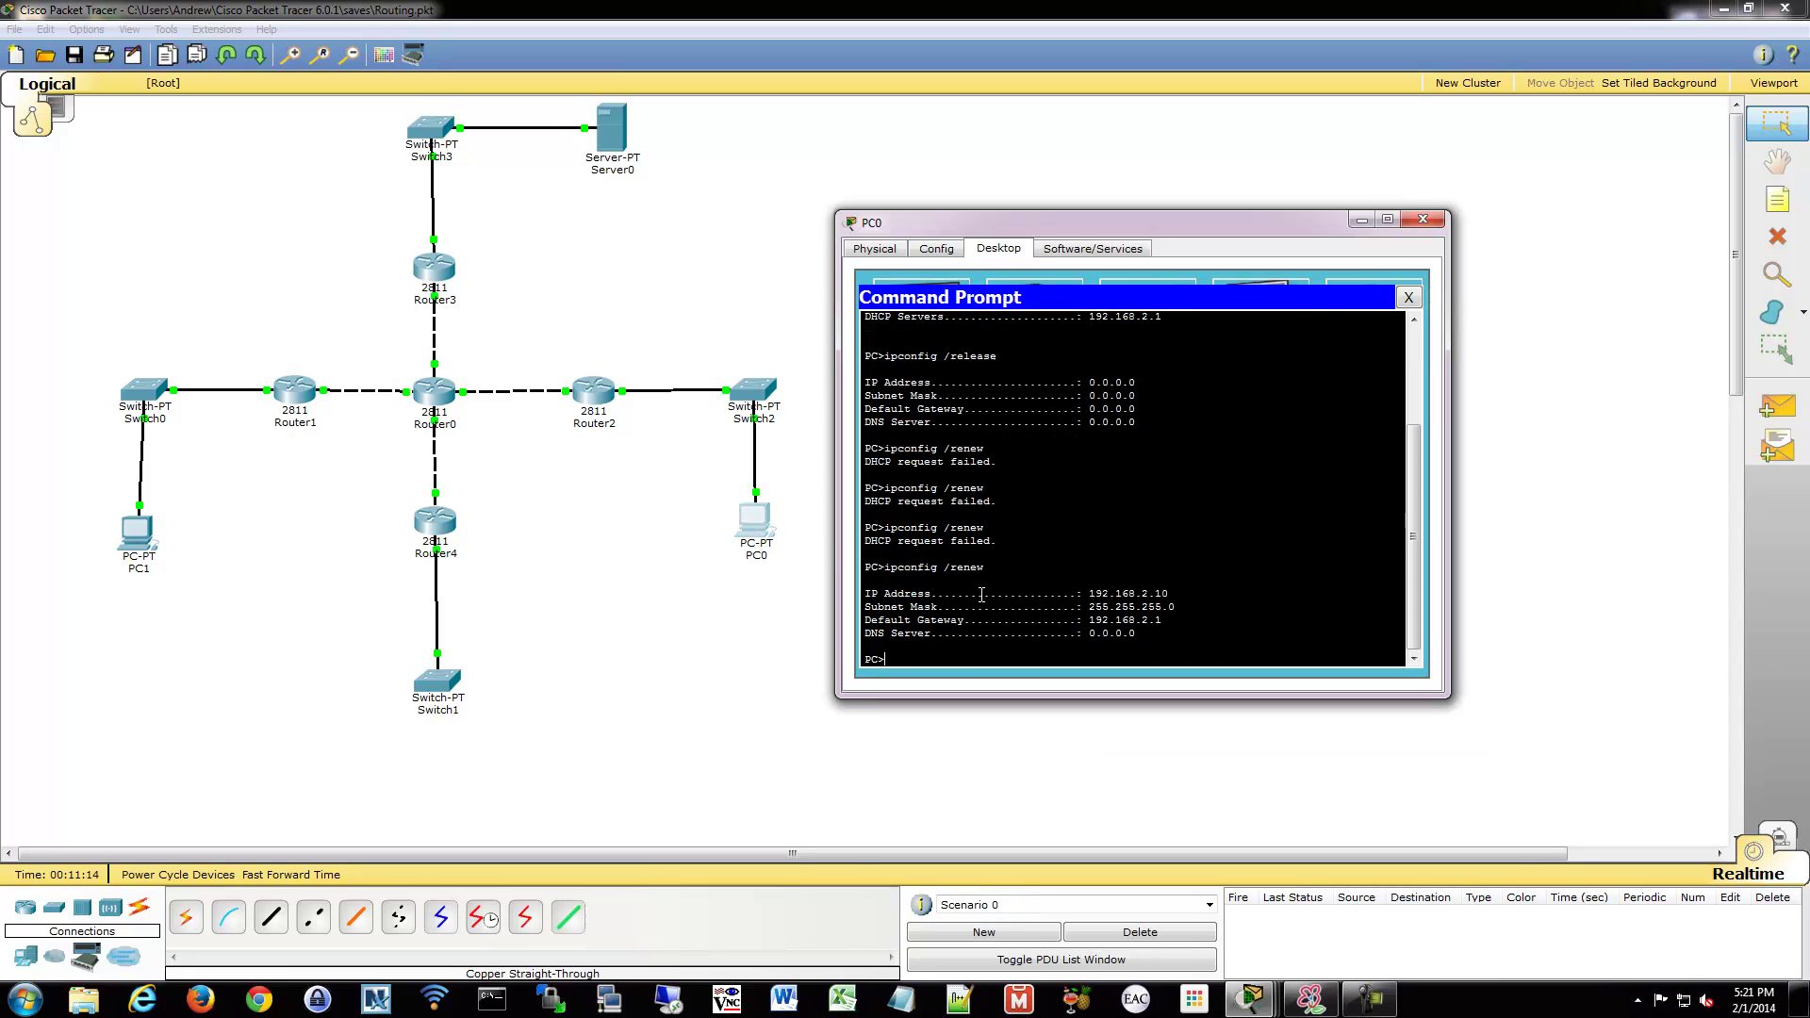
Step: Minimize PC0 and confirm that Server0's DHCP serverPool start address is 192.168.2.10
left_click(1361, 220)
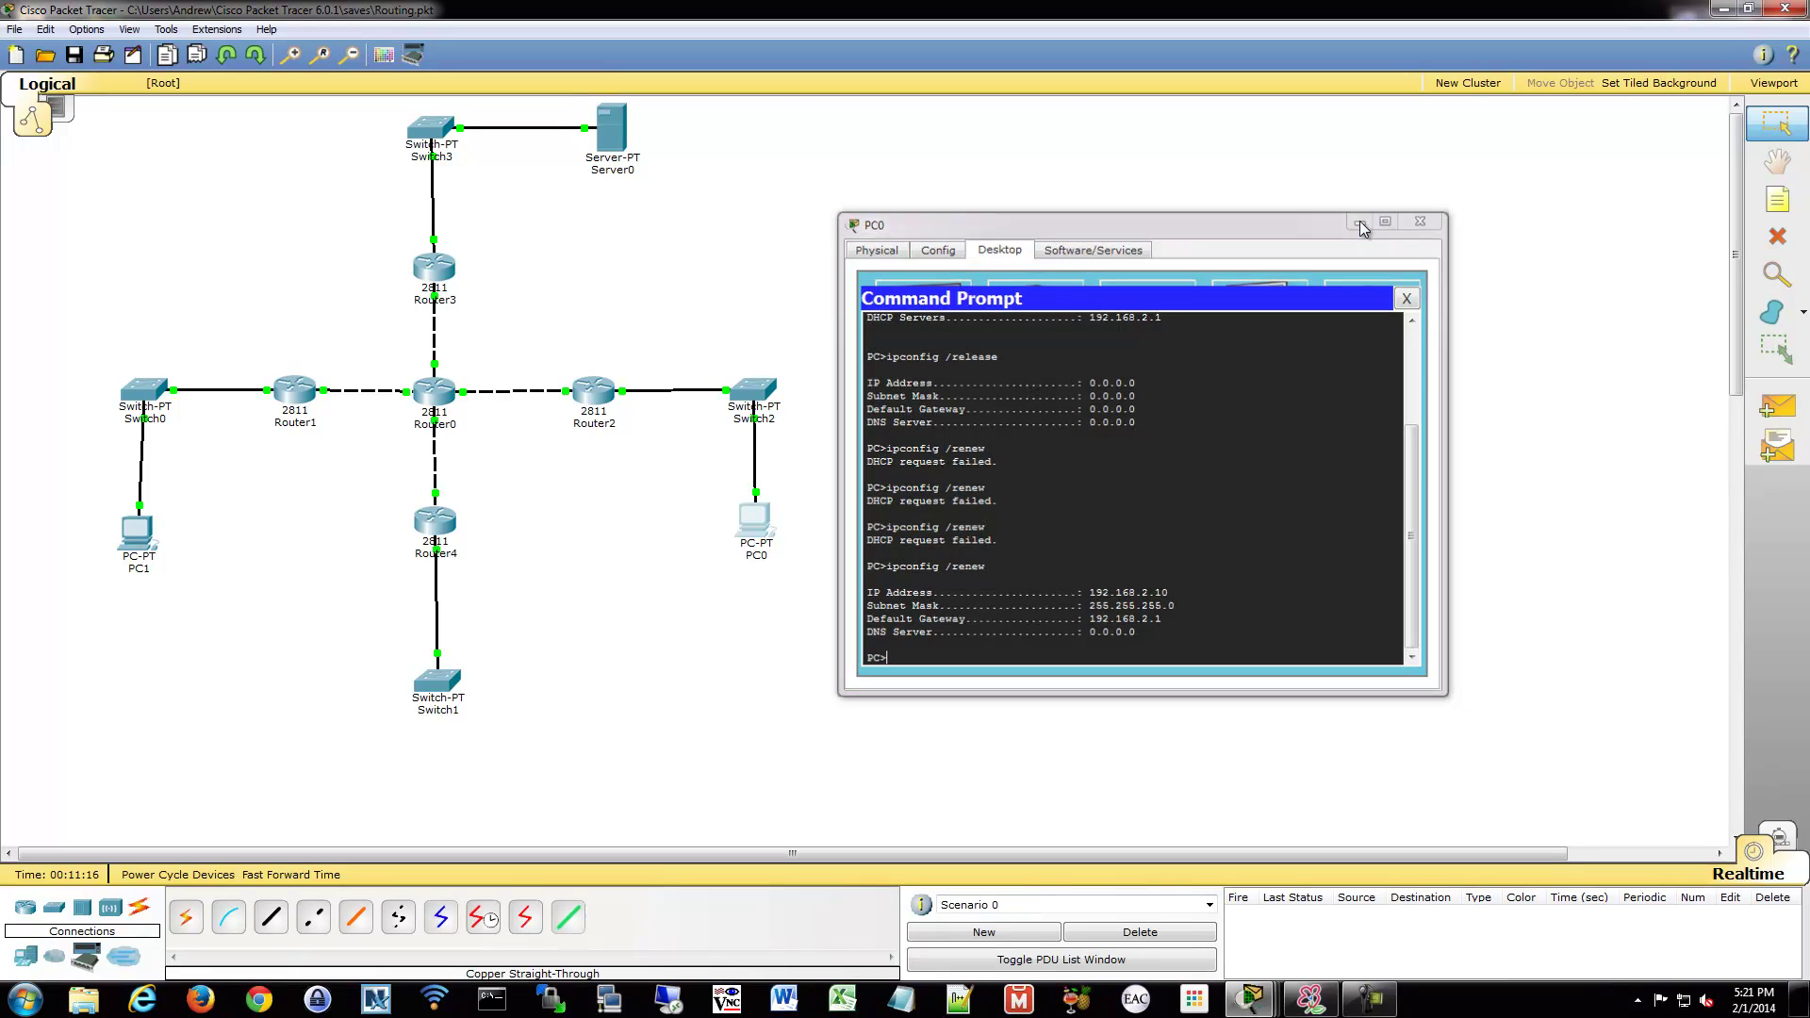
left_click(630, 149)
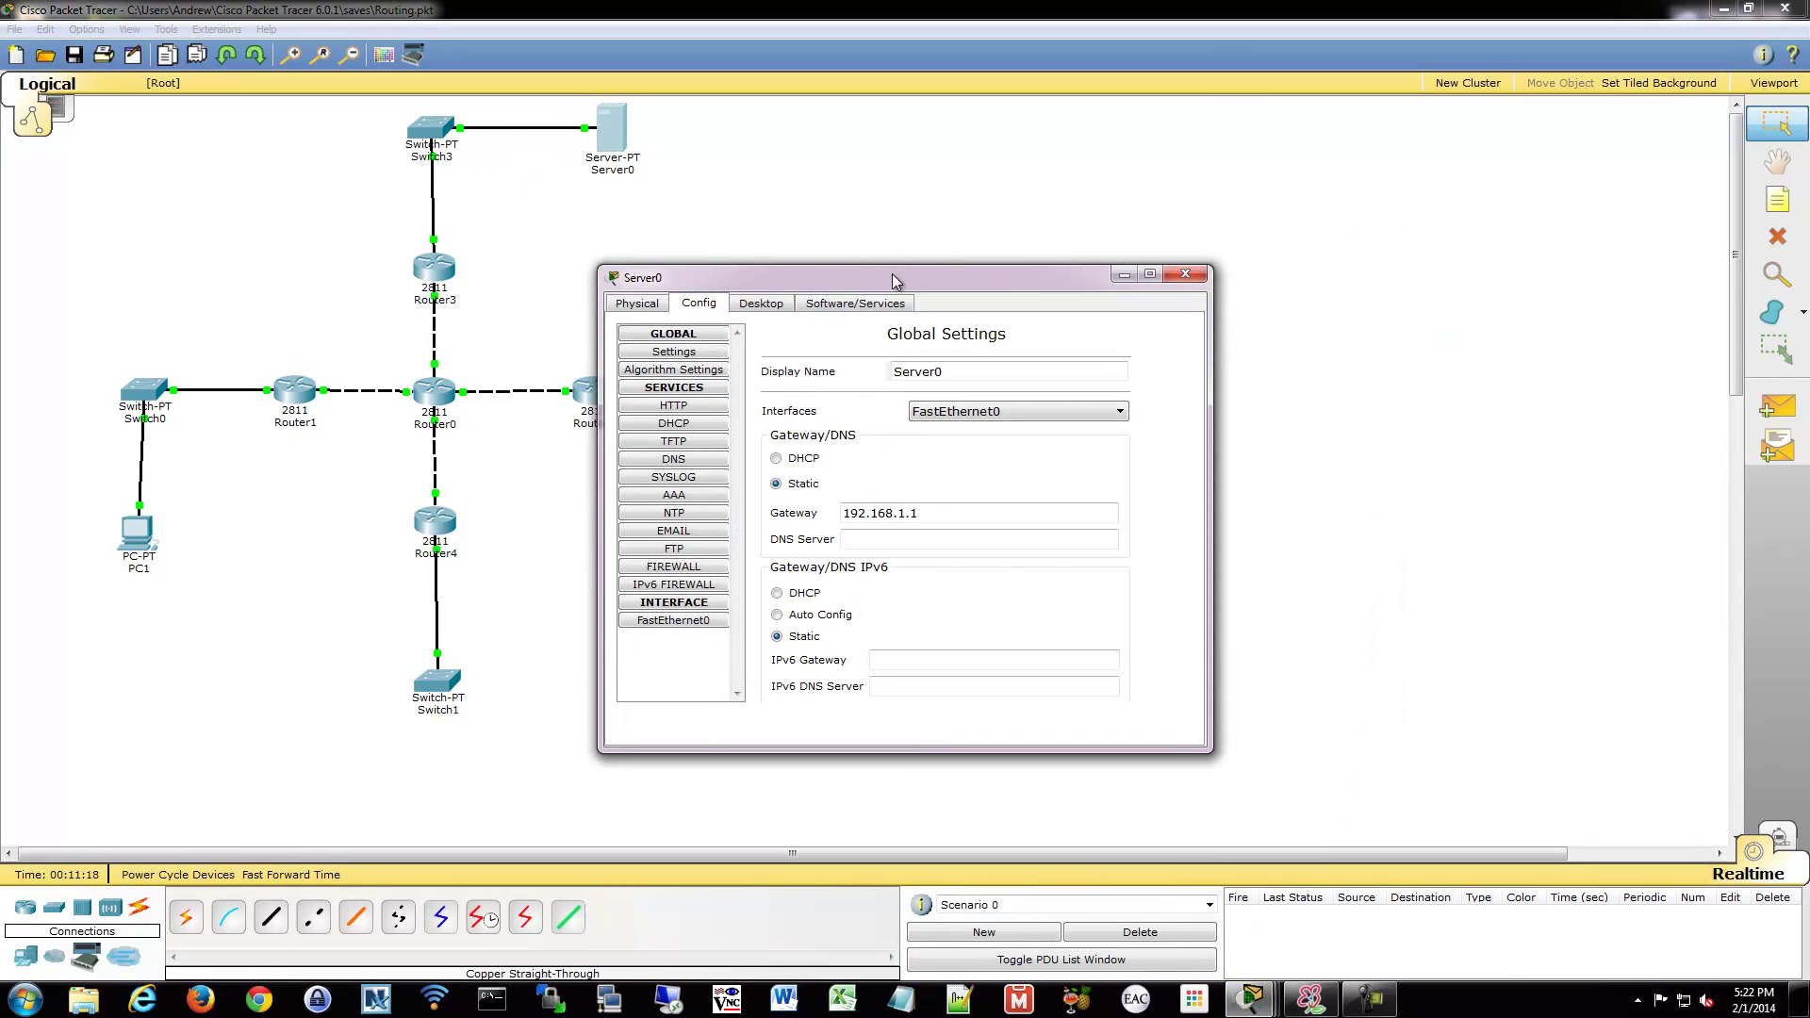
left_click_drag(892, 276, 1133, 173)
left_click(923, 320)
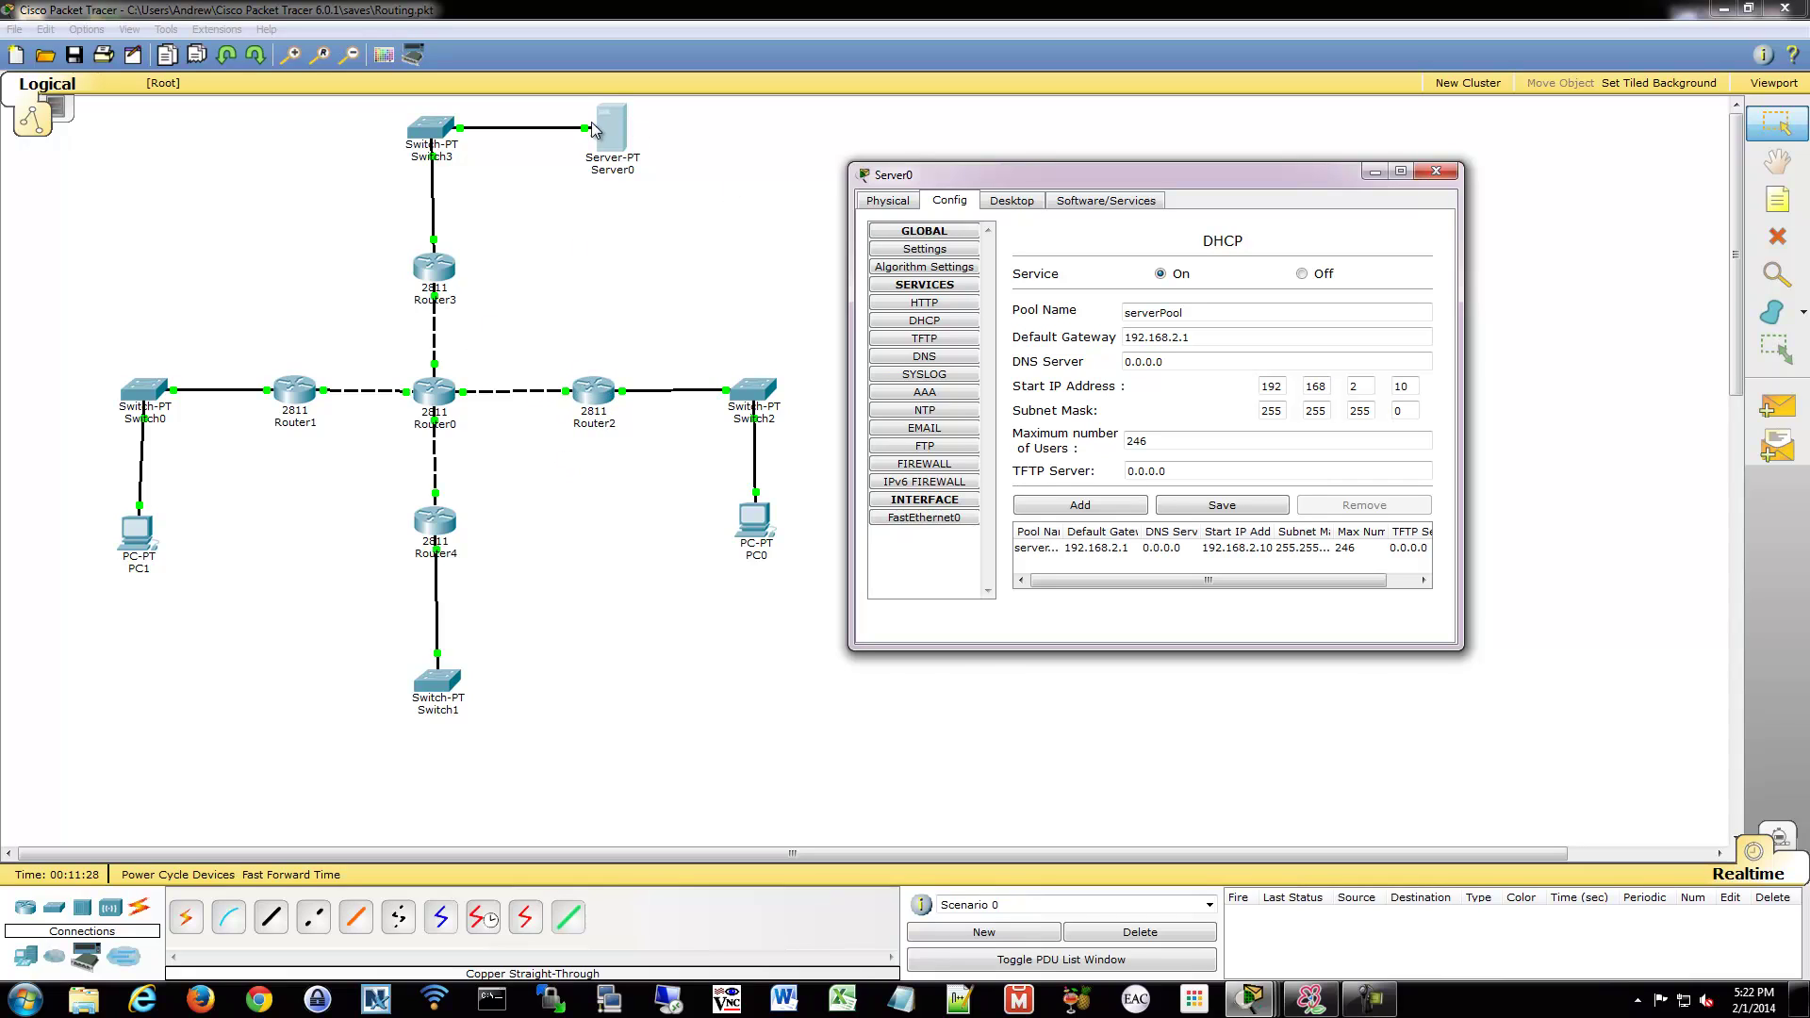
double_click(1350, 386)
Step: Close Server0 and confirm Router2's running config shows helper-address 192.168.1.2 only on FastEthernet0/1
left_click(1437, 172)
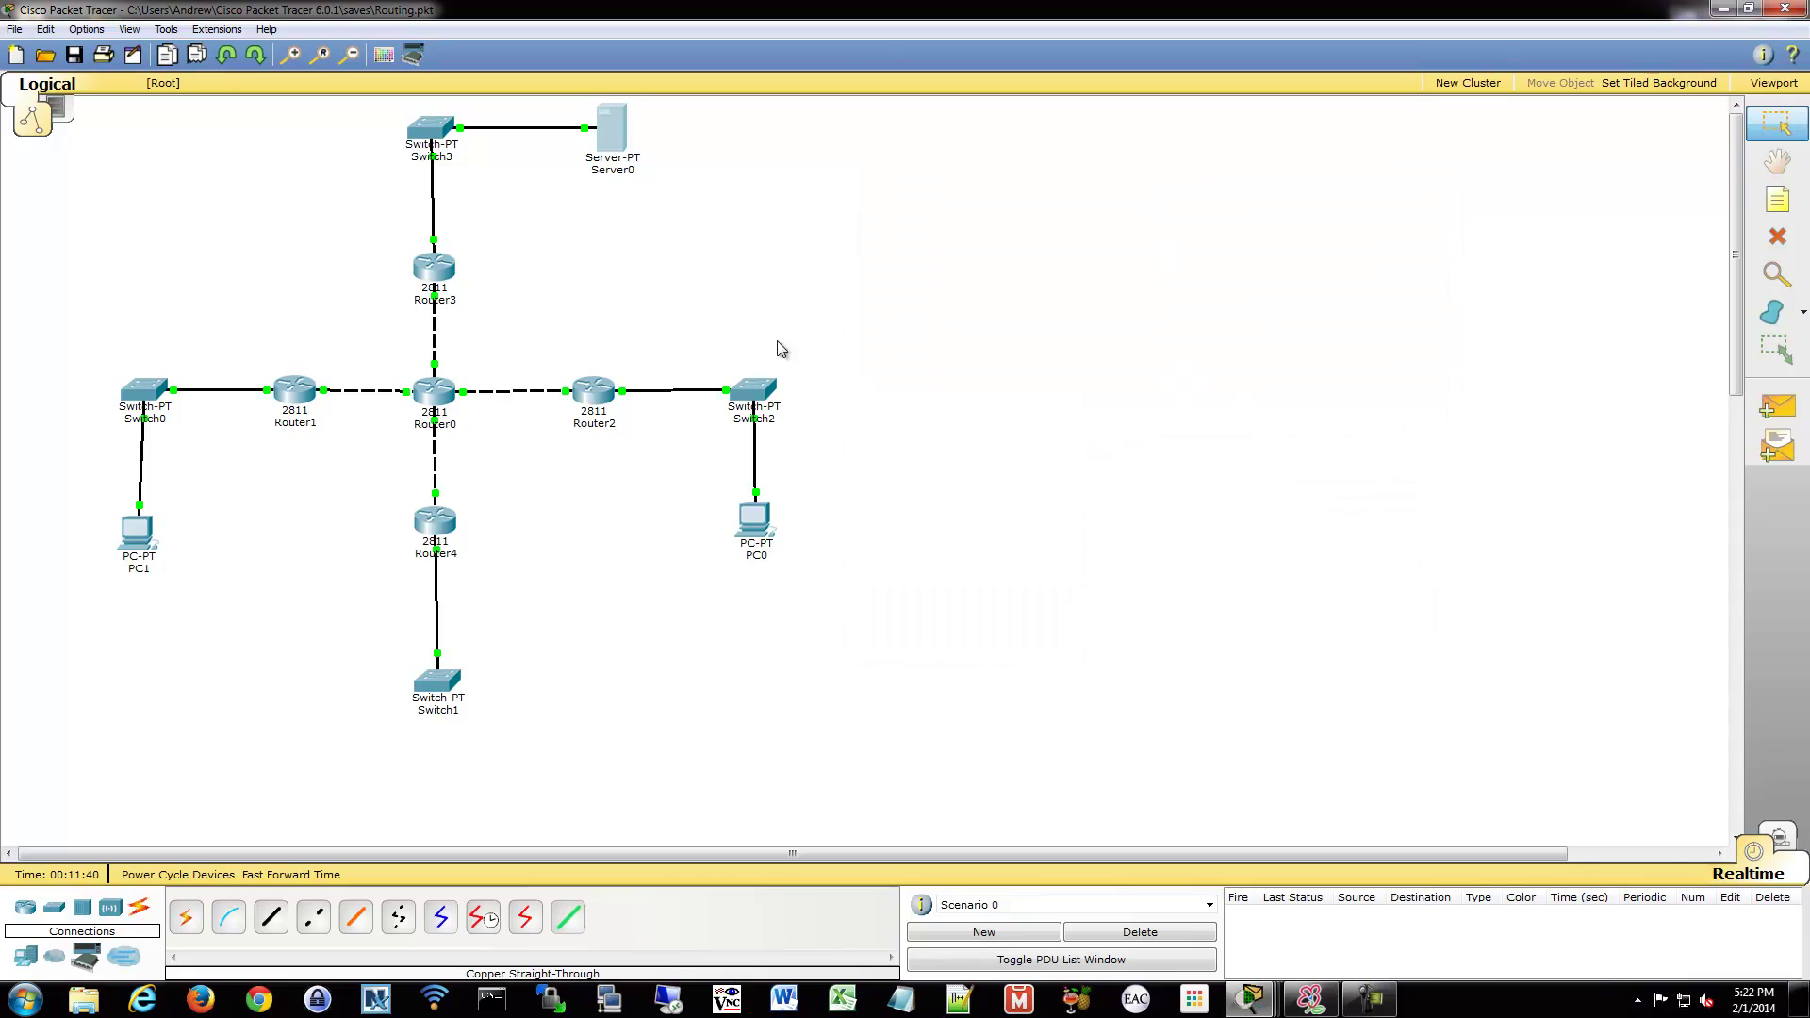
left_click(593, 390)
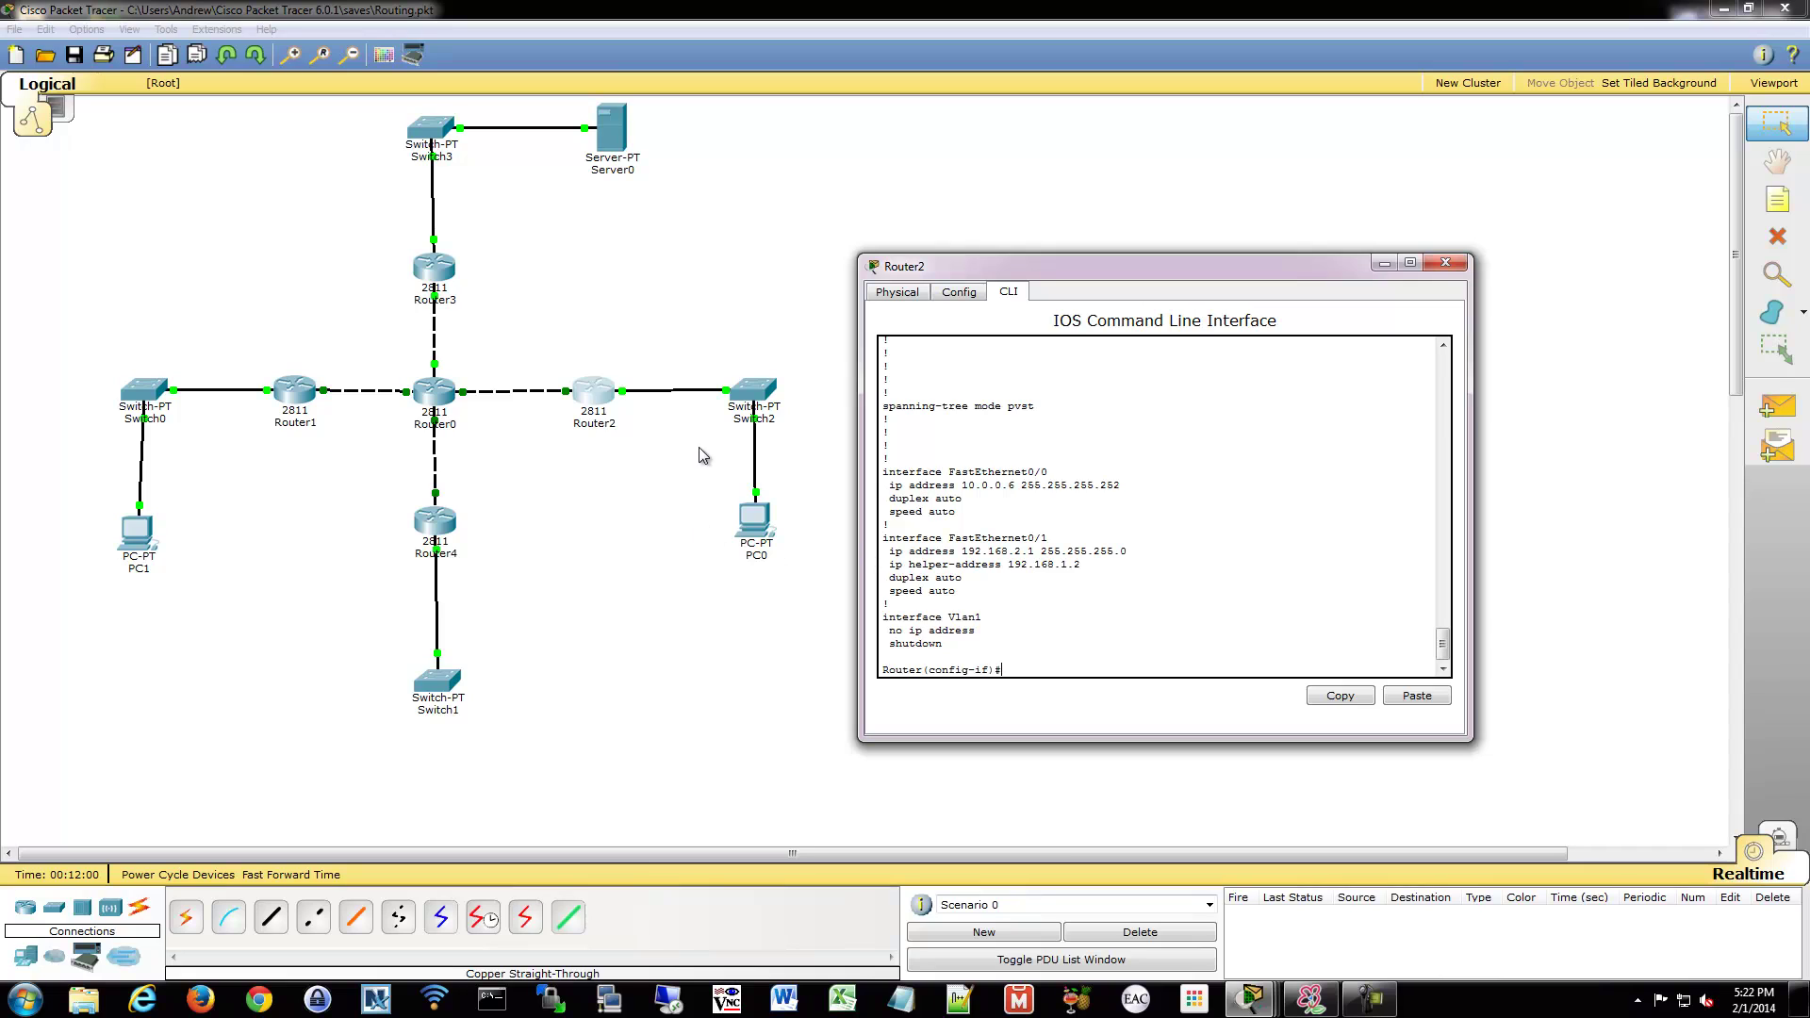
Step: Run ipconfig /all on PC0 and highlight DHCP server 192.168.1.2 and leased address 192.168.2.10
left_click(754, 523)
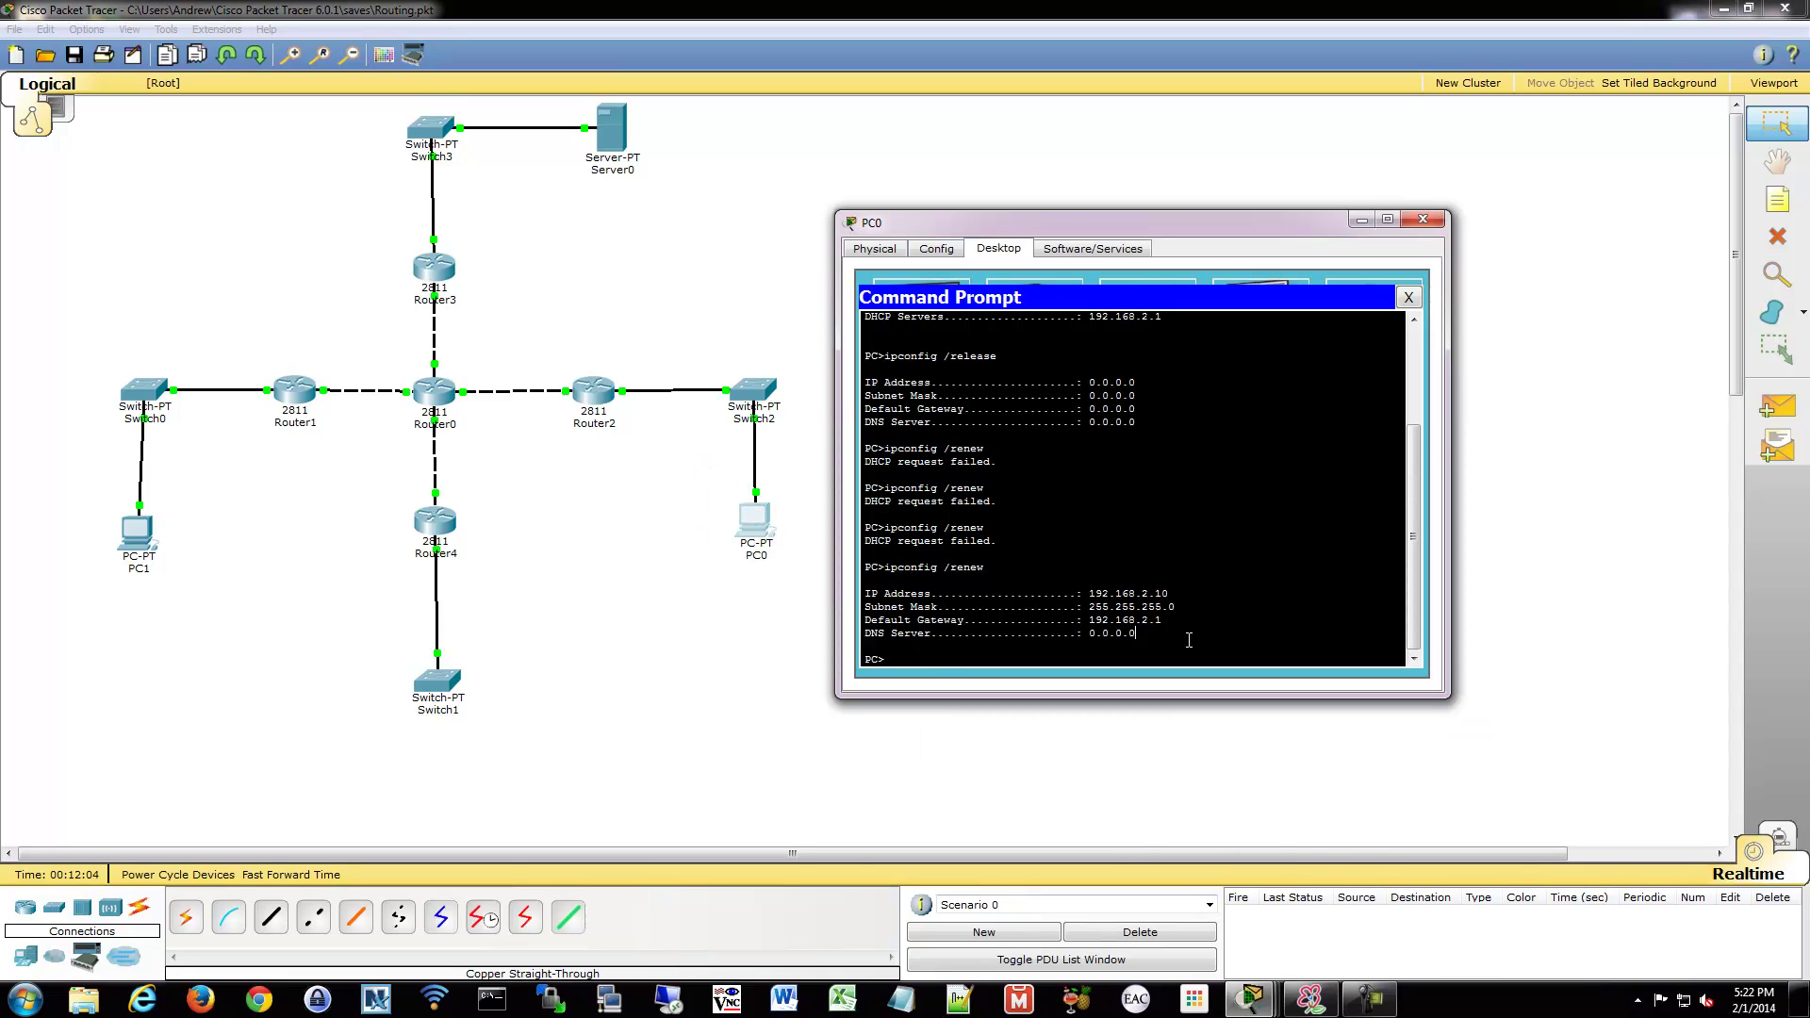
key("Up")
key("BackSpace")
key("BackSpace")
key("BackSpace")
key("BackSpace")
key("BackSpace")
type("all")
key("Return")
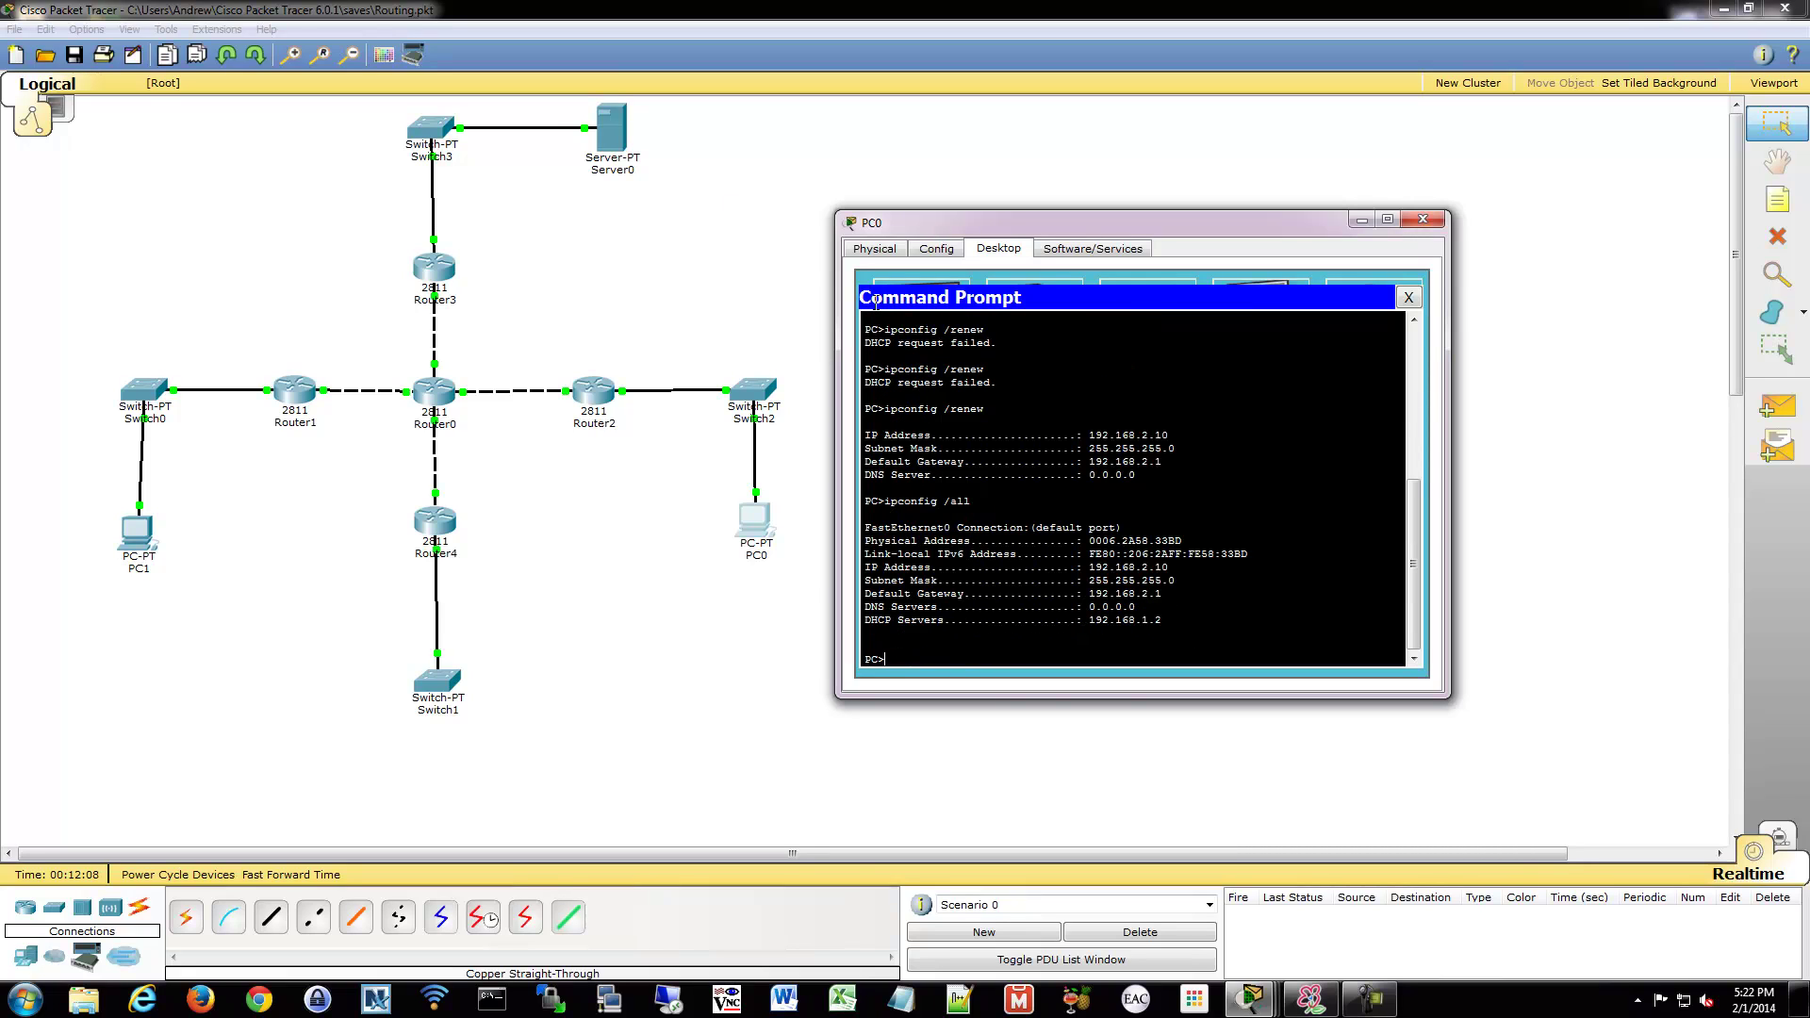
left_click_drag(866, 622, 1167, 622)
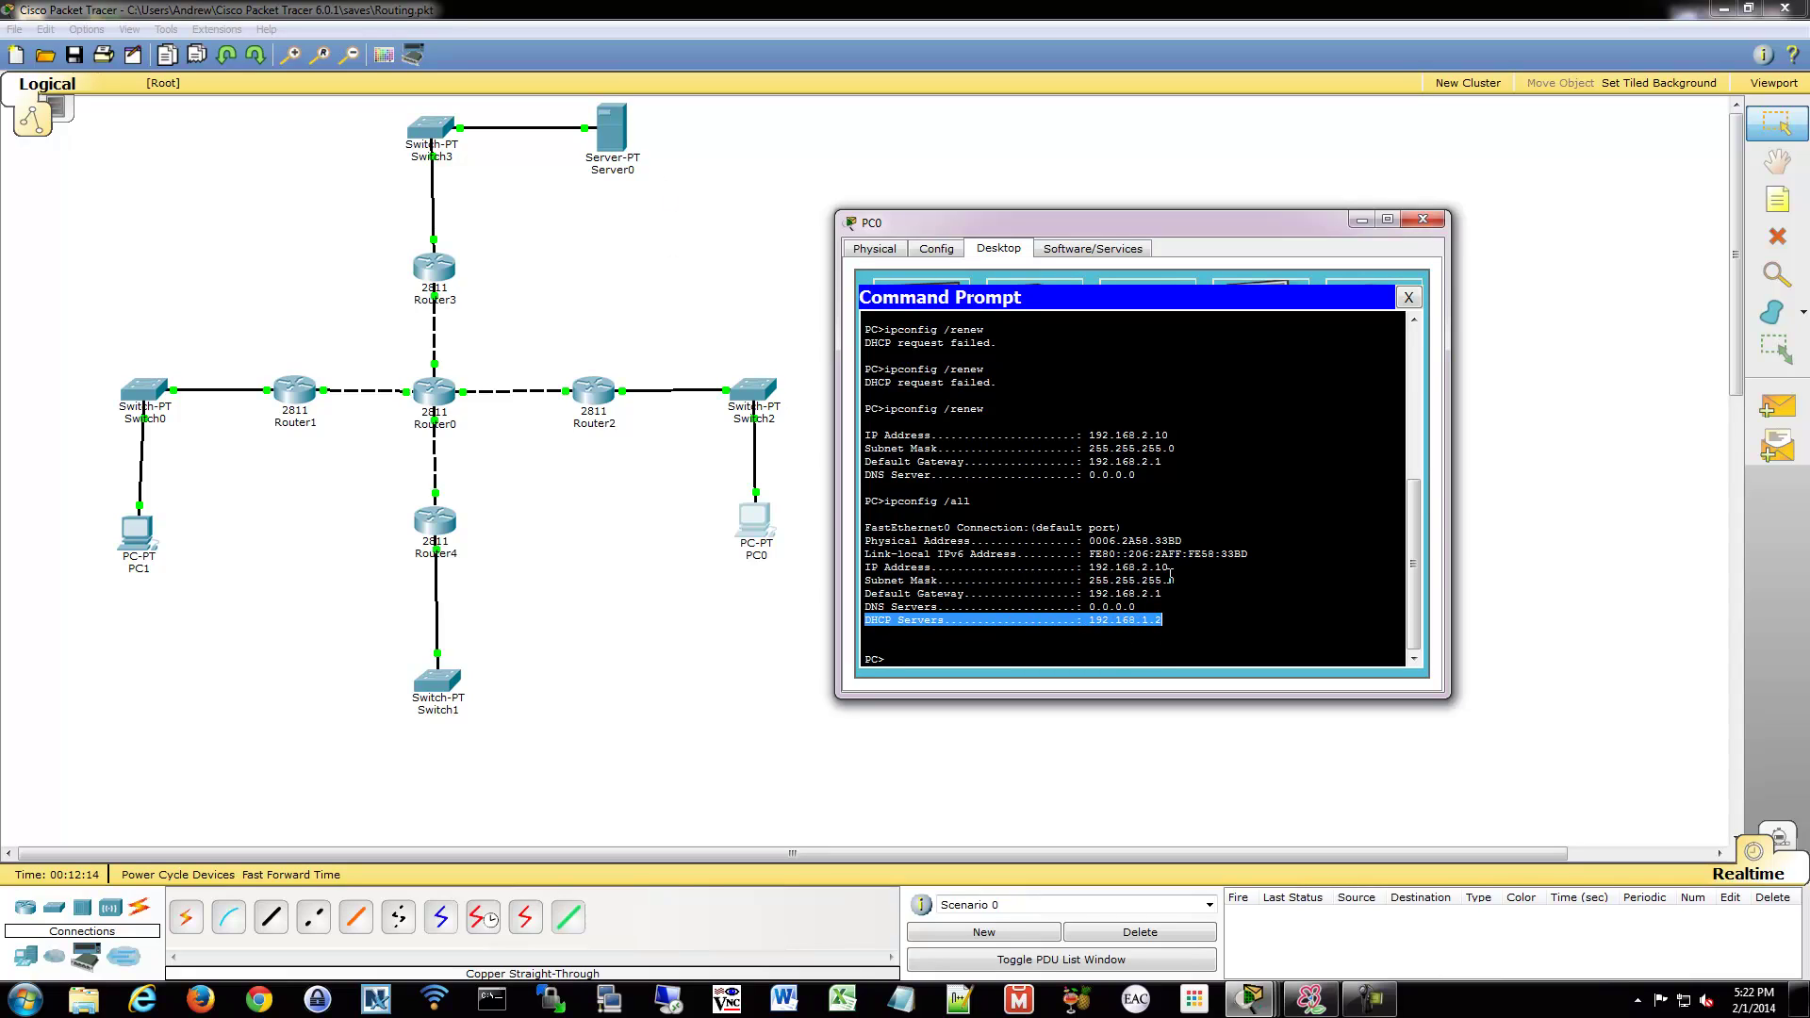
left_click_drag(1170, 571, 1110, 571)
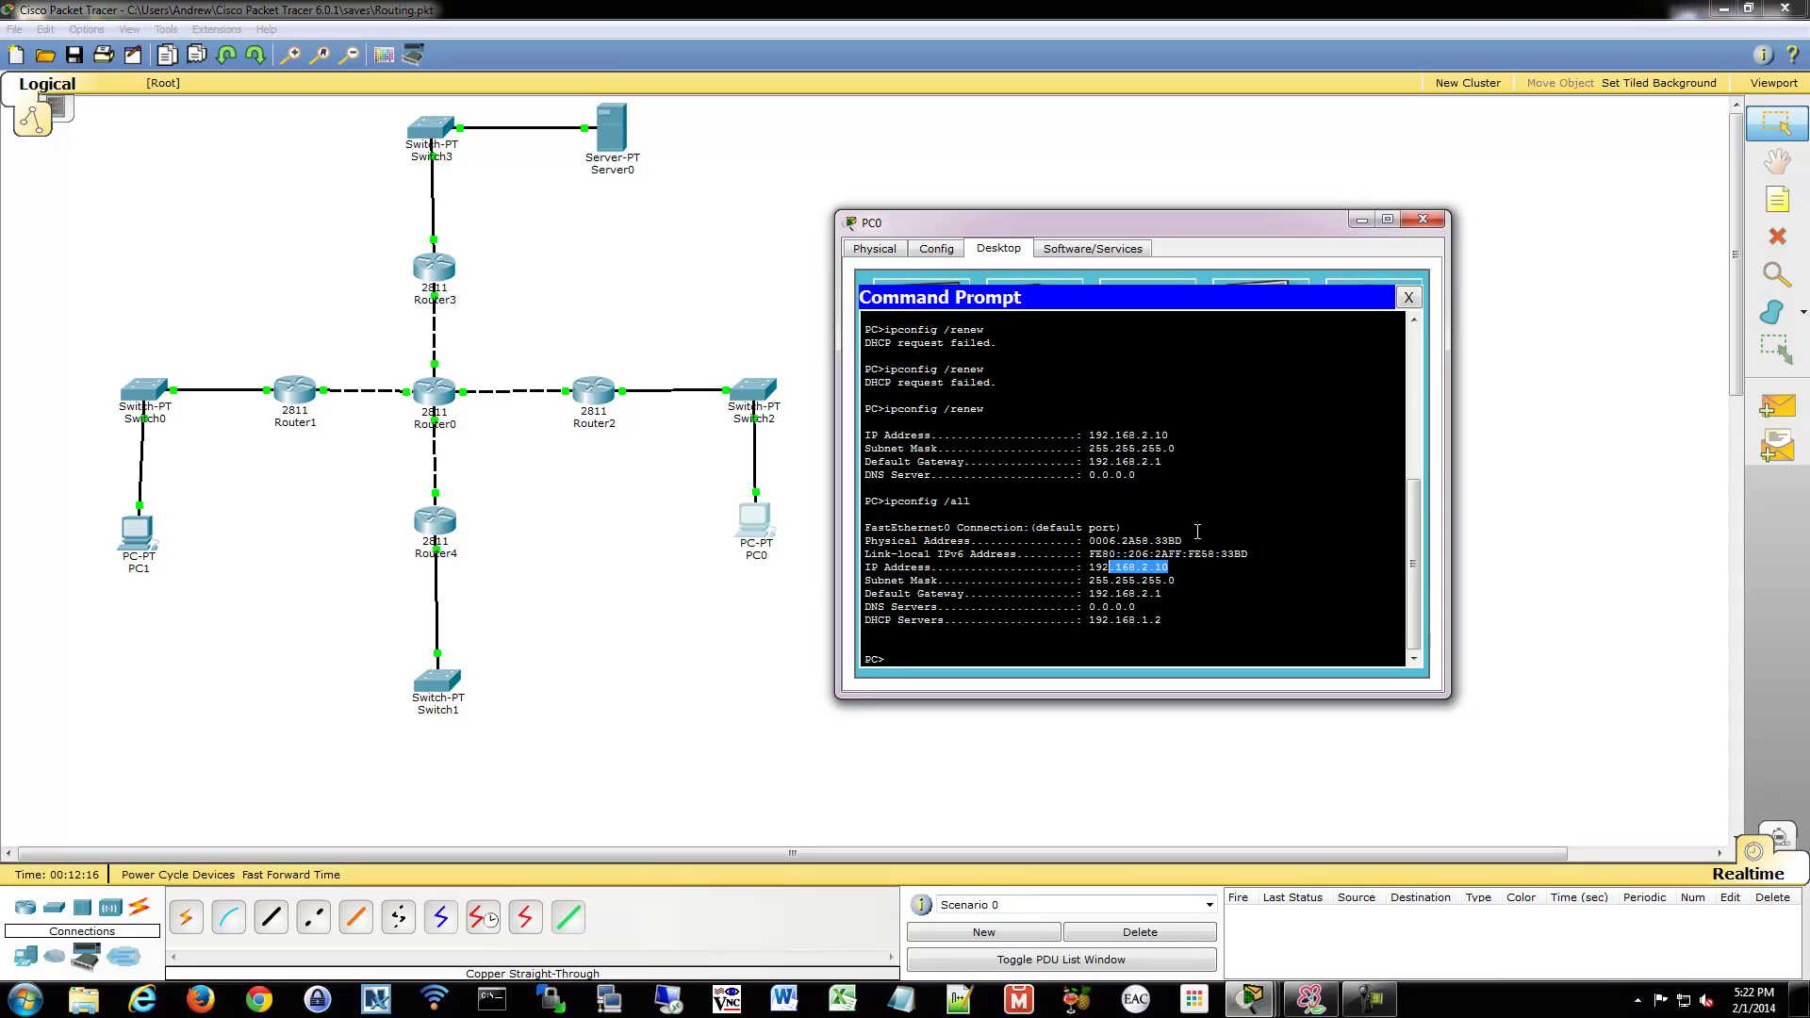